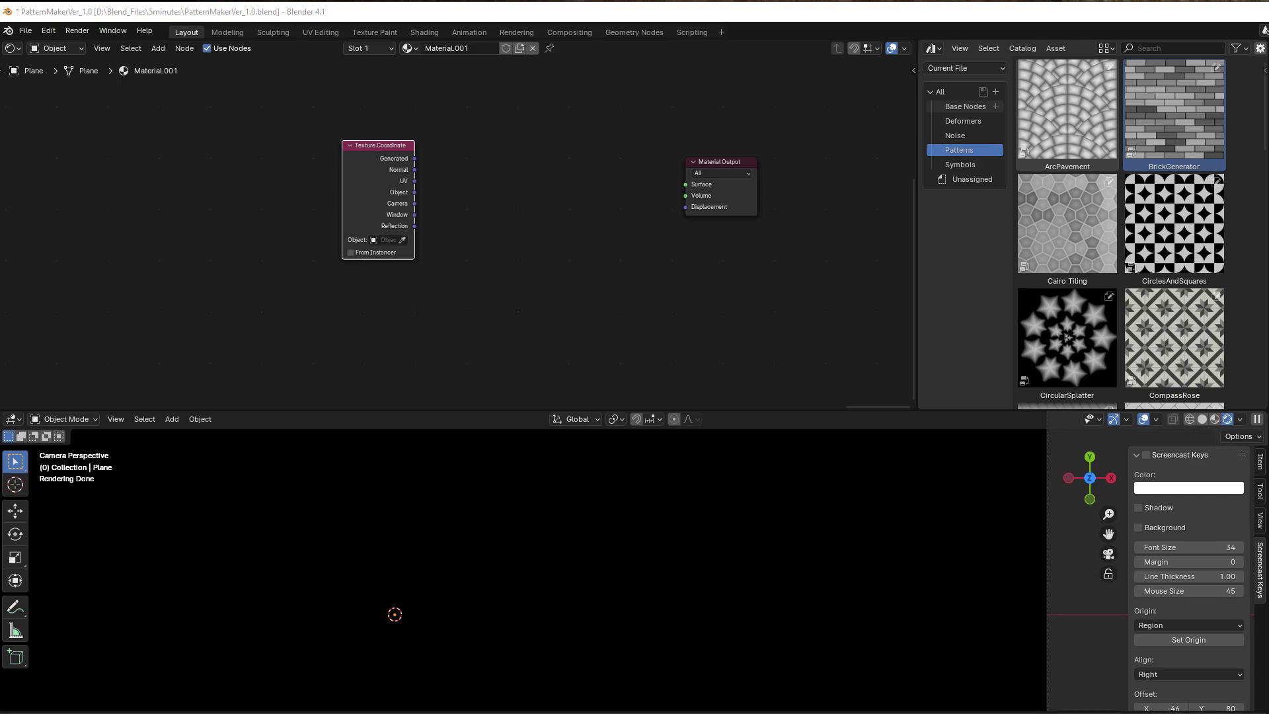
- Add the SimpleTiling group from the Base Nodes assets and feed it the Texture Coordinate's UV output
click(963, 107)
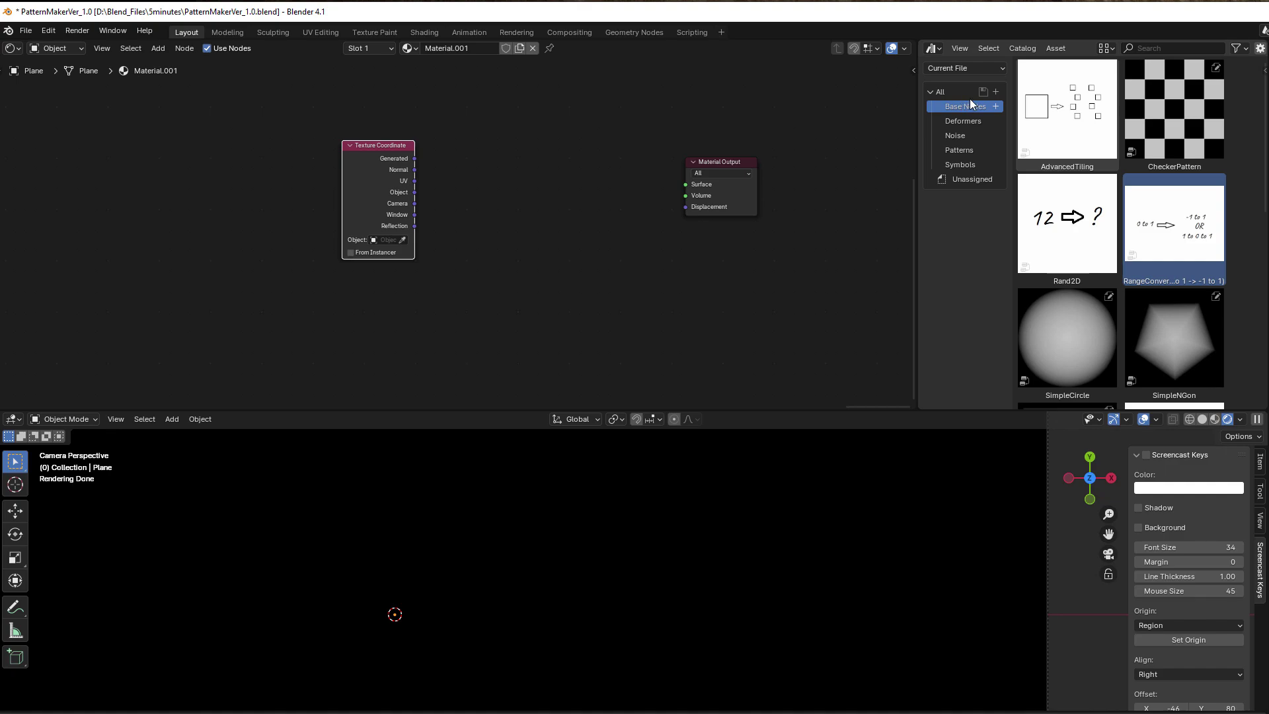
scroll(631, 347, up, 2)
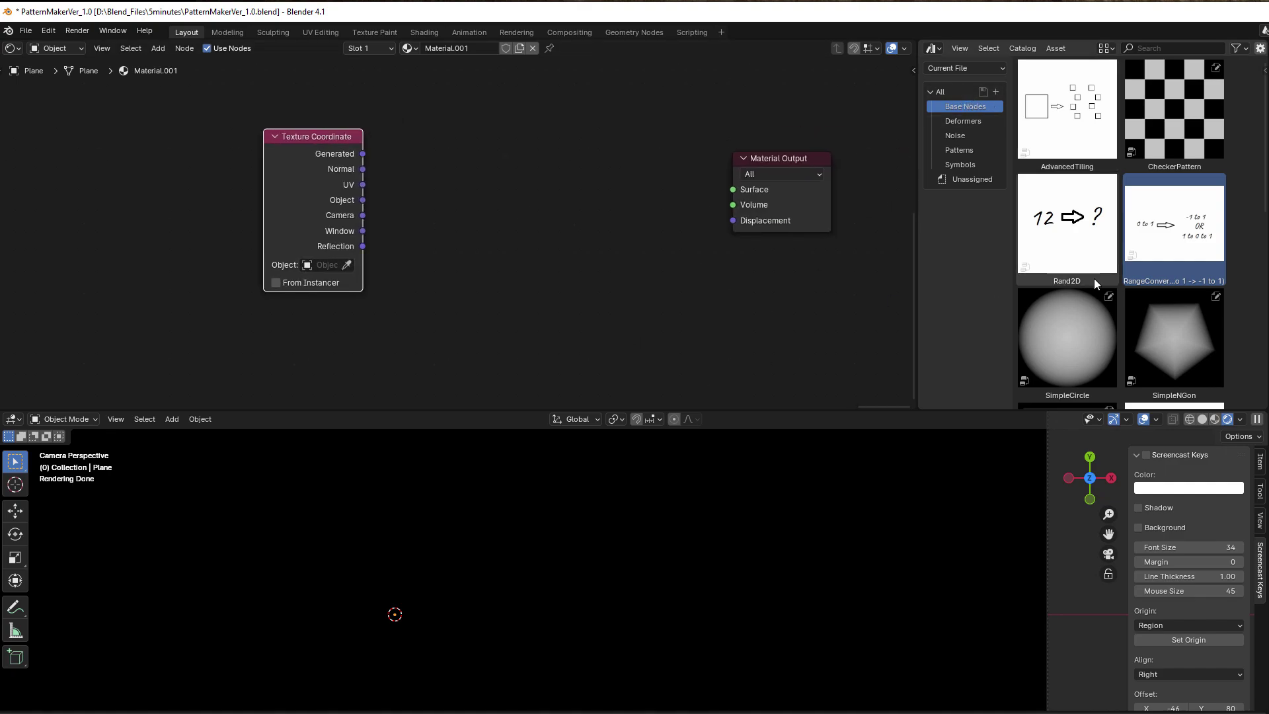
scroll(1125, 211, down, 3)
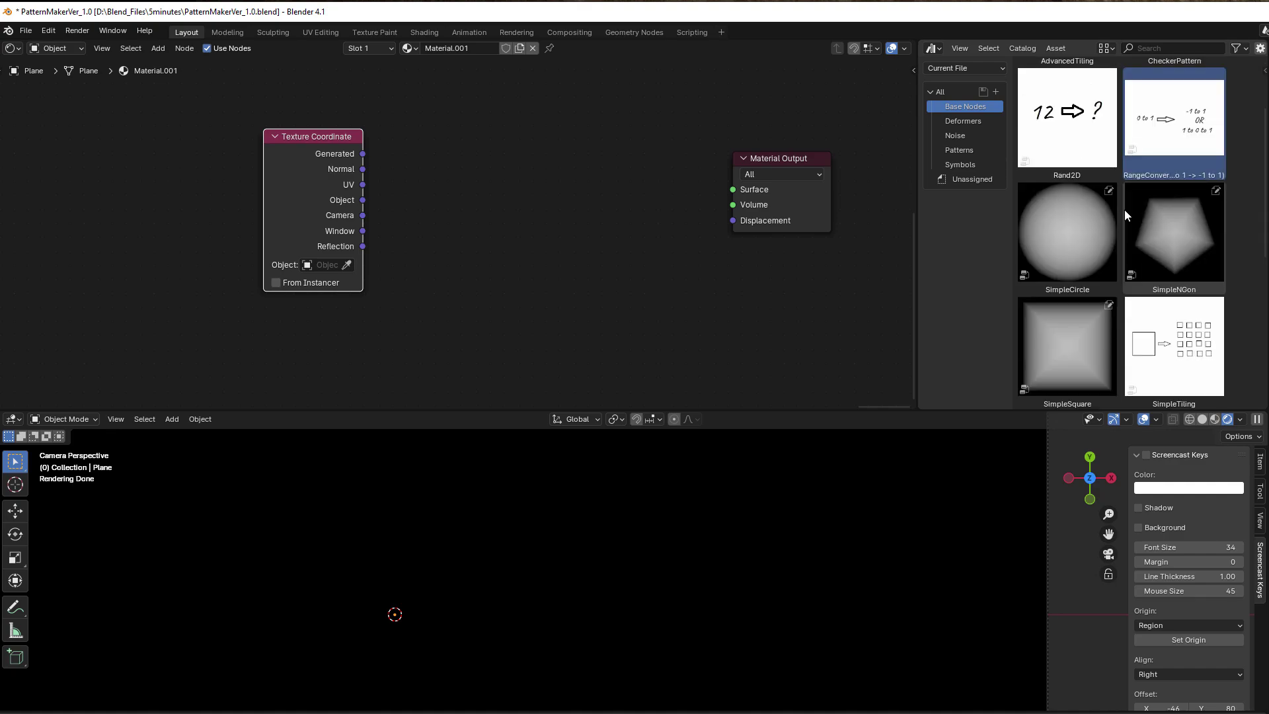
scroll(1123, 209, down, 3)
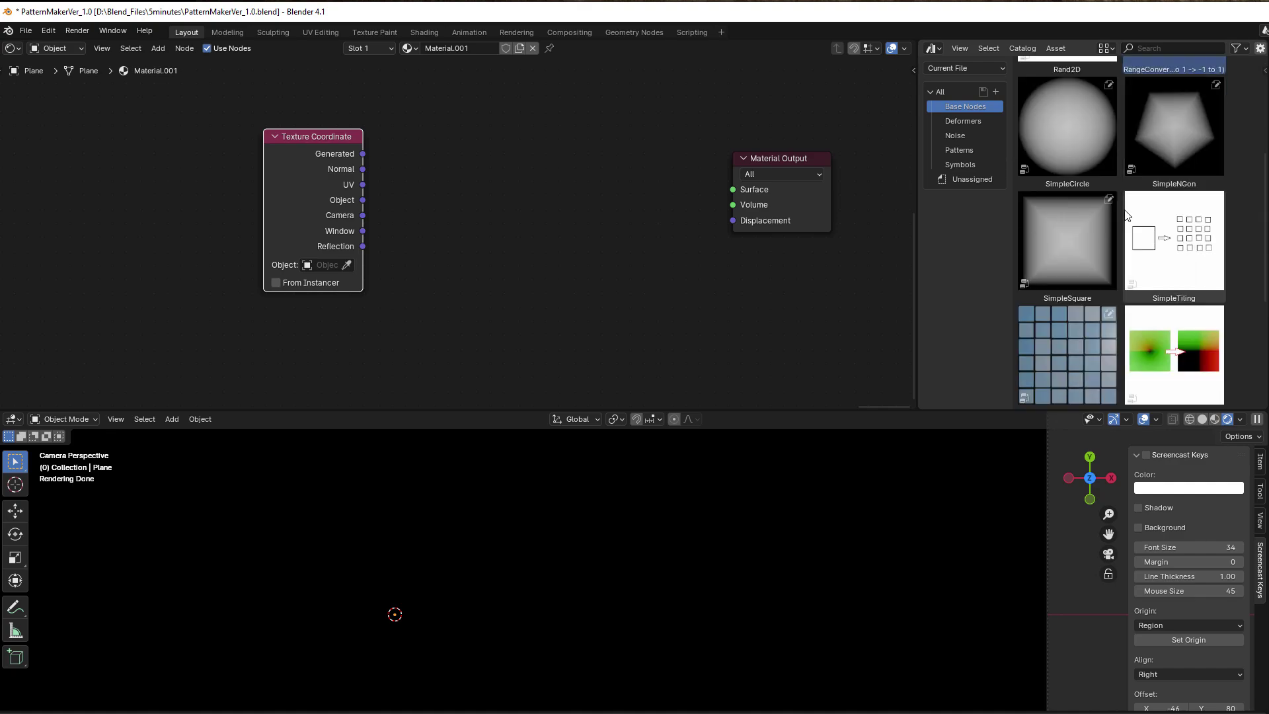
drag(1164, 265, 496, 188)
click(475, 129)
drag(363, 185, 453, 185)
drag(529, 117, 490, 122)
drag(463, 207, 497, 207)
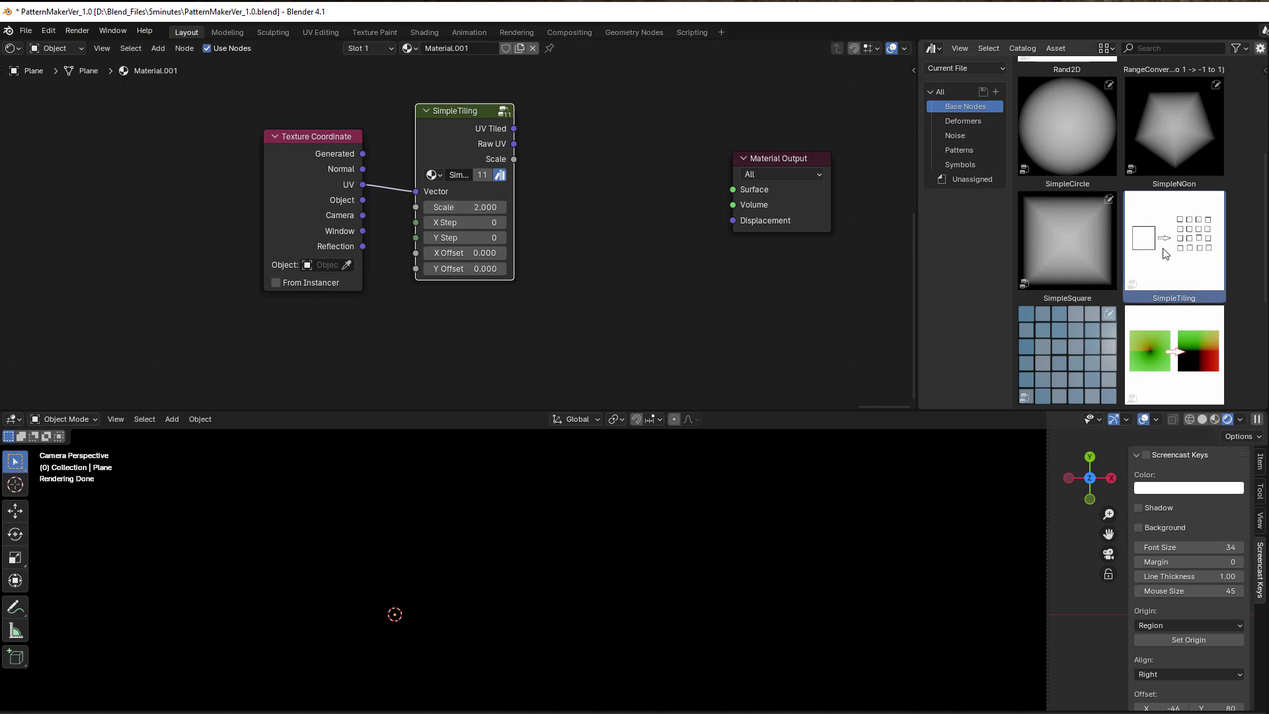
- Add the RangeConverter group beside SimpleTiling and link UV Tiled into its Vector input
scroll(1163, 247, up, 3)
scroll(1163, 247, up, 3)
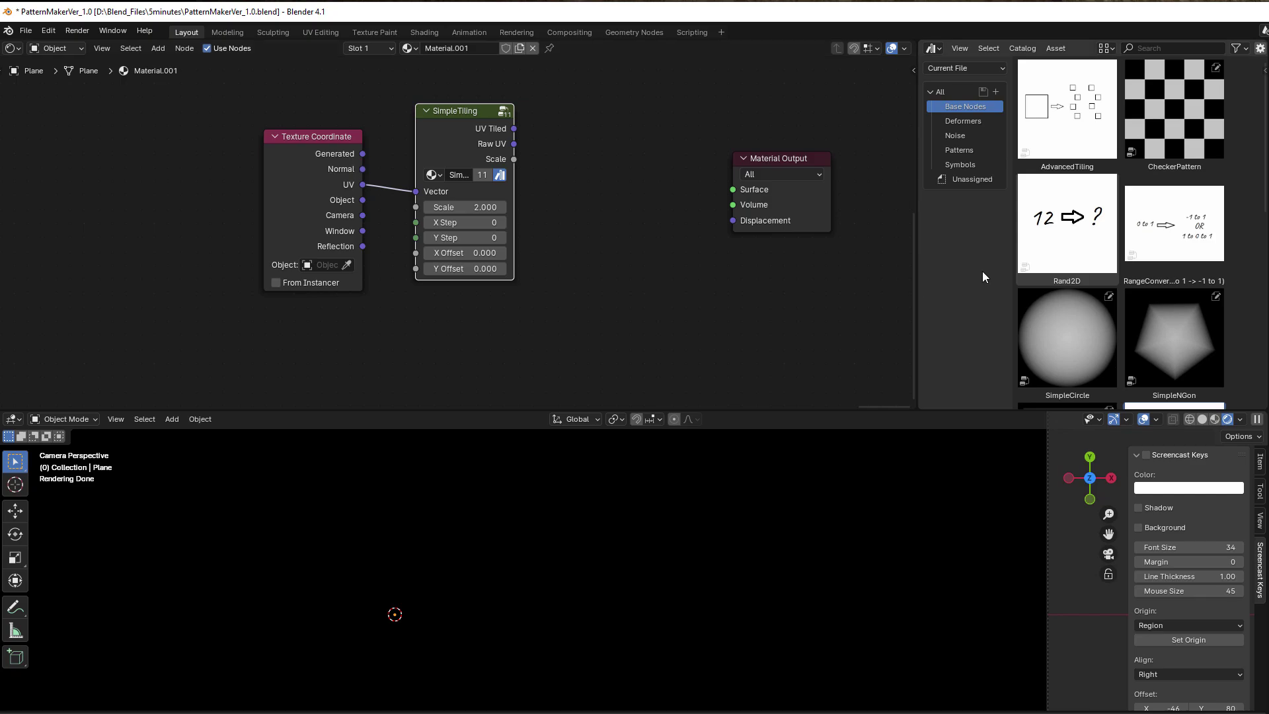
drag(1173, 218, 598, 177)
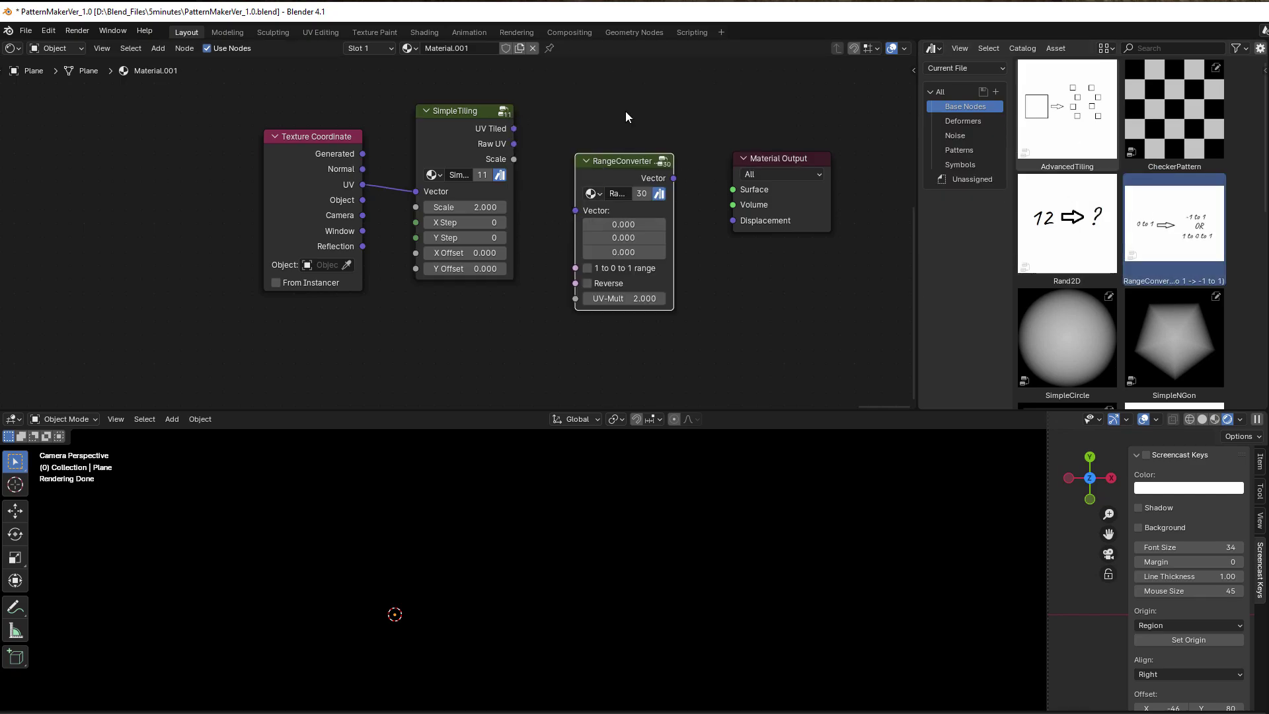
drag(513, 128, 575, 210)
drag(615, 161, 596, 125)
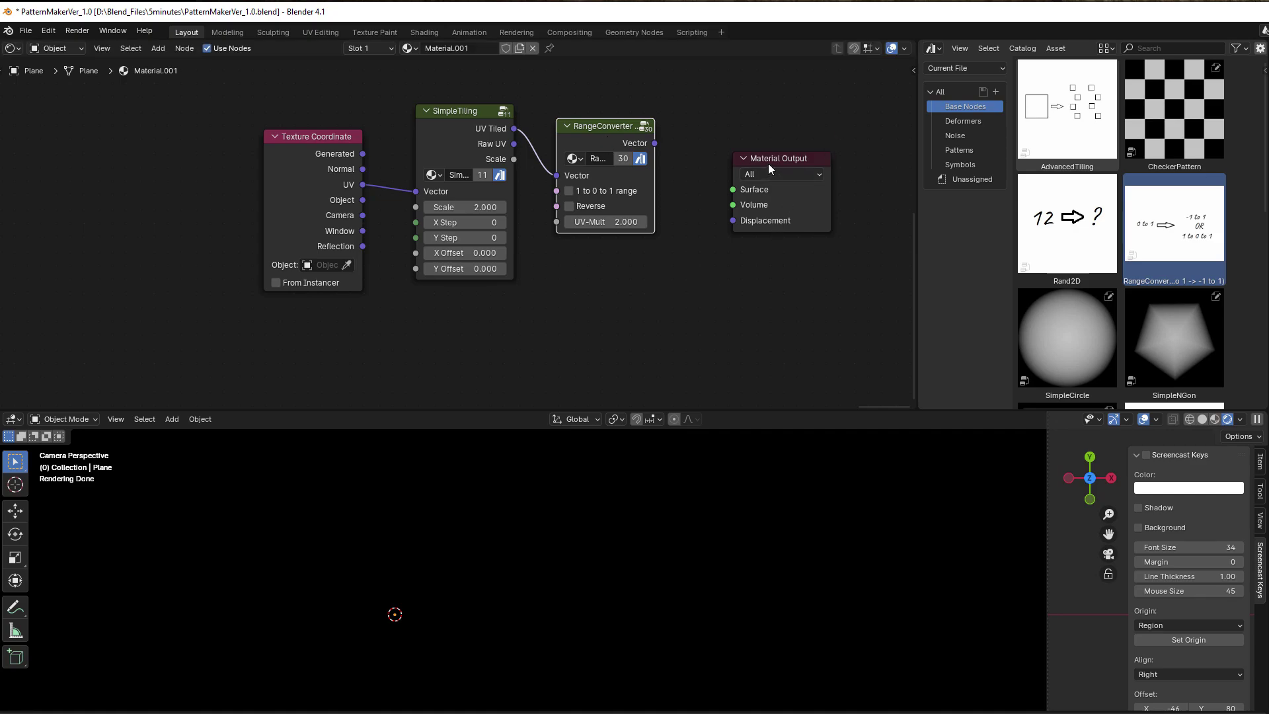
- Add the SimpleSquare group between RangeConverter and Material Output, linking the converter's Vector into it and its Value to Surface
drag(768, 162, 798, 267)
scroll(1116, 248, down, 3)
scroll(1114, 250, down, 3)
drag(1083, 280, 690, 196)
drag(654, 142, 735, 188)
drag(780, 138, 720, 129)
drag(810, 267, 848, 126)
drag(773, 146, 800, 153)
- Enable the 1 to 0 to 1 range on the RangeConverter node
scroll(605, 537, down, 4)
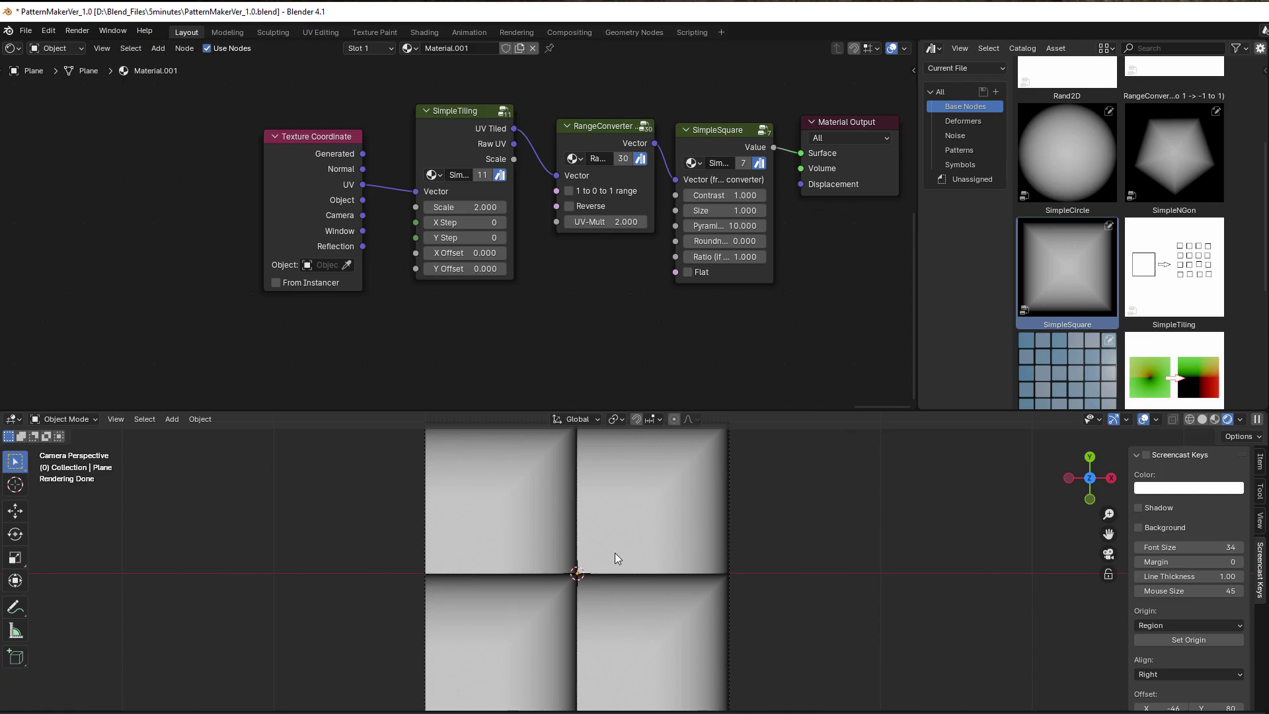
scroll(609, 553, up, 3)
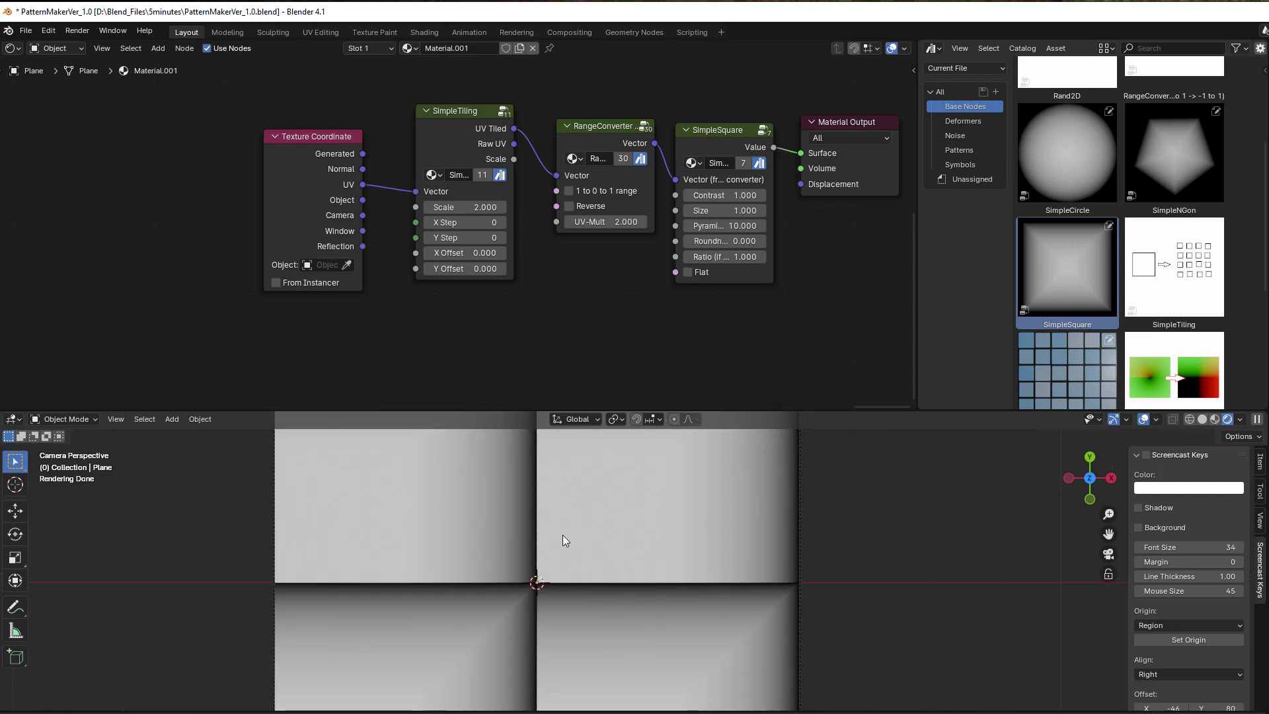
scroll(575, 241, up, 2)
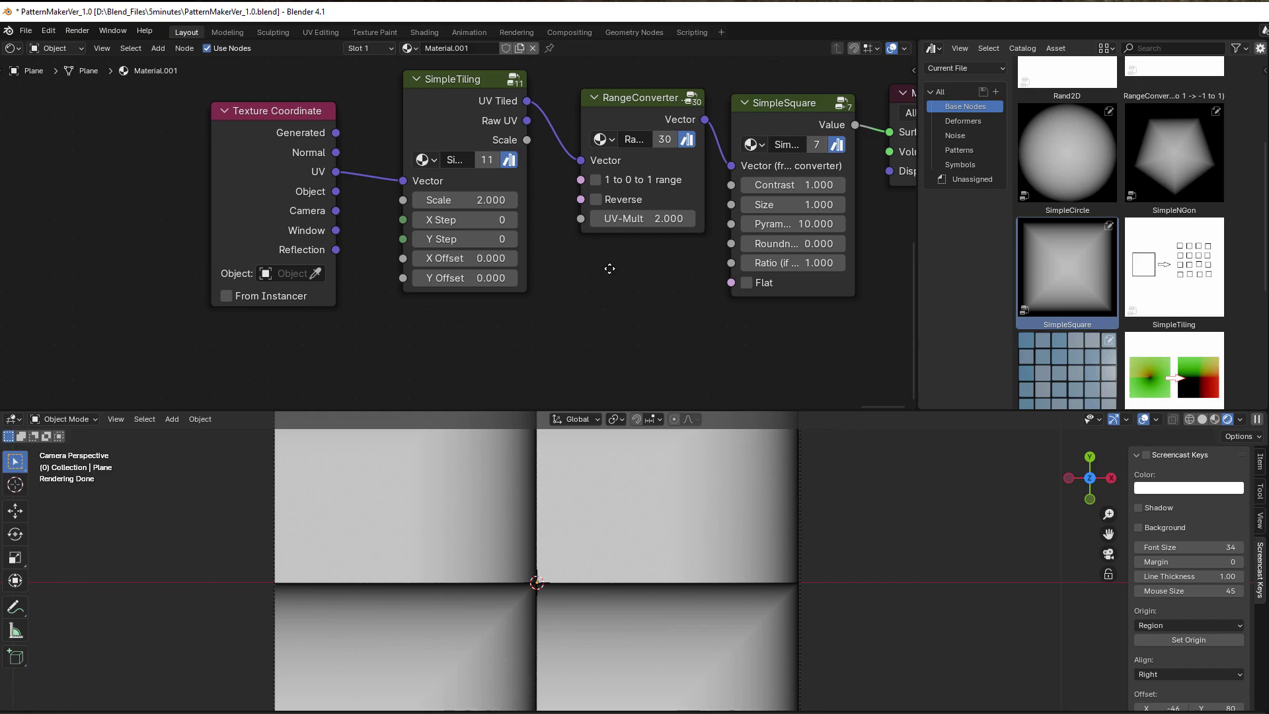
click(525, 193)
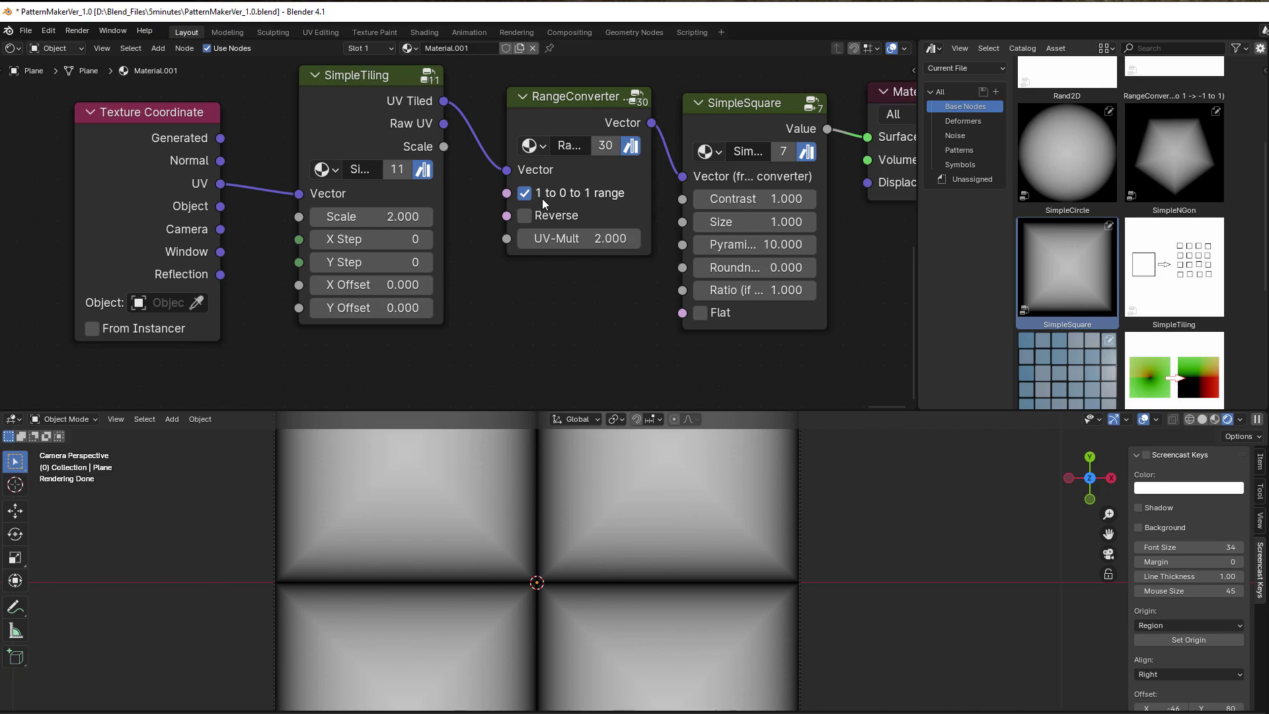
scroll(552, 538, down, 4)
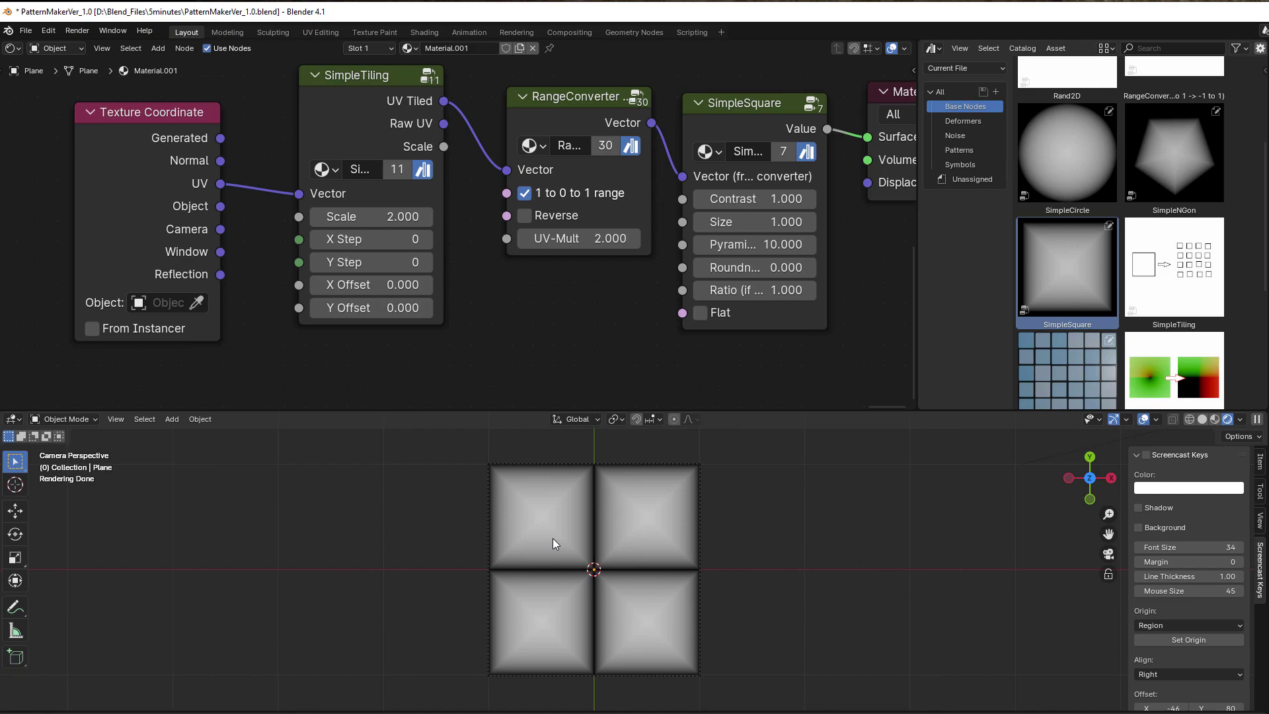
- Set the SimpleTiling node's Scale to 6
click(370, 217)
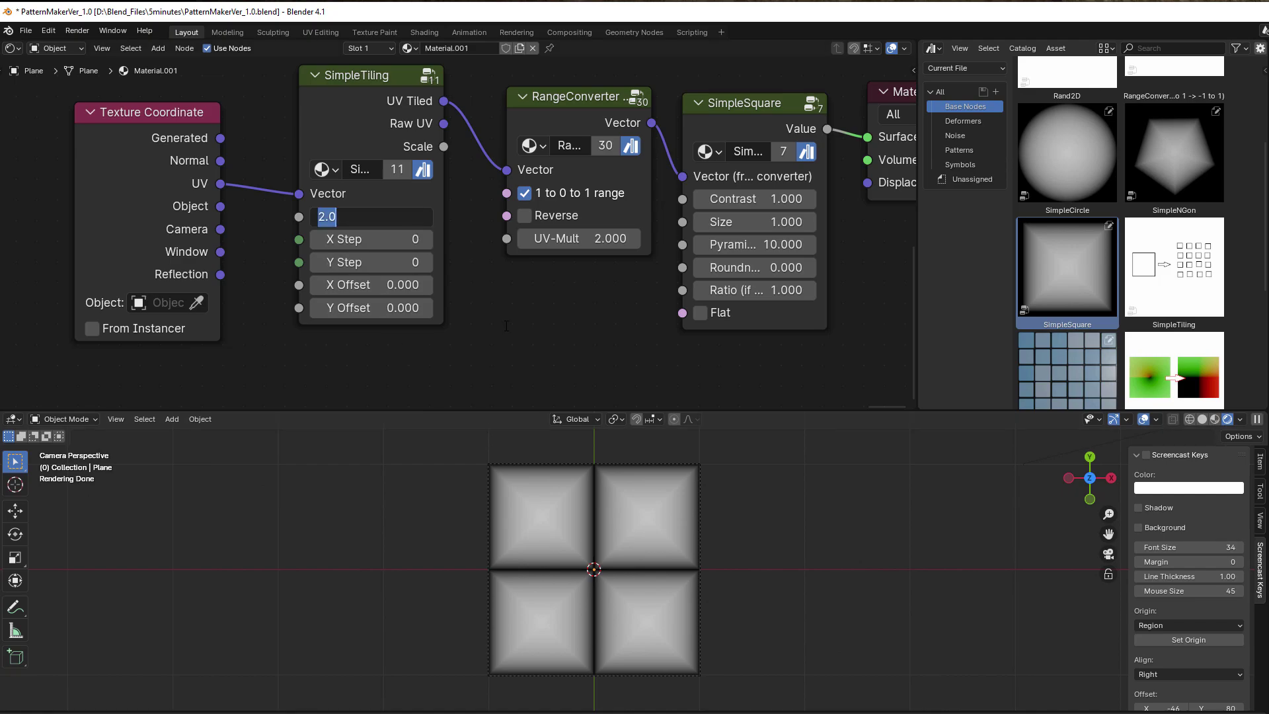
text(6)
key(Return)
- Stagger the tile rows by setting SimpleTiling's Y Step to 2 and X Offset to 0.5
scroll(504, 323, up, 2)
middle_drag(498, 321, 545, 329)
scroll(564, 600, up, 2)
scroll(565, 600, down, 1)
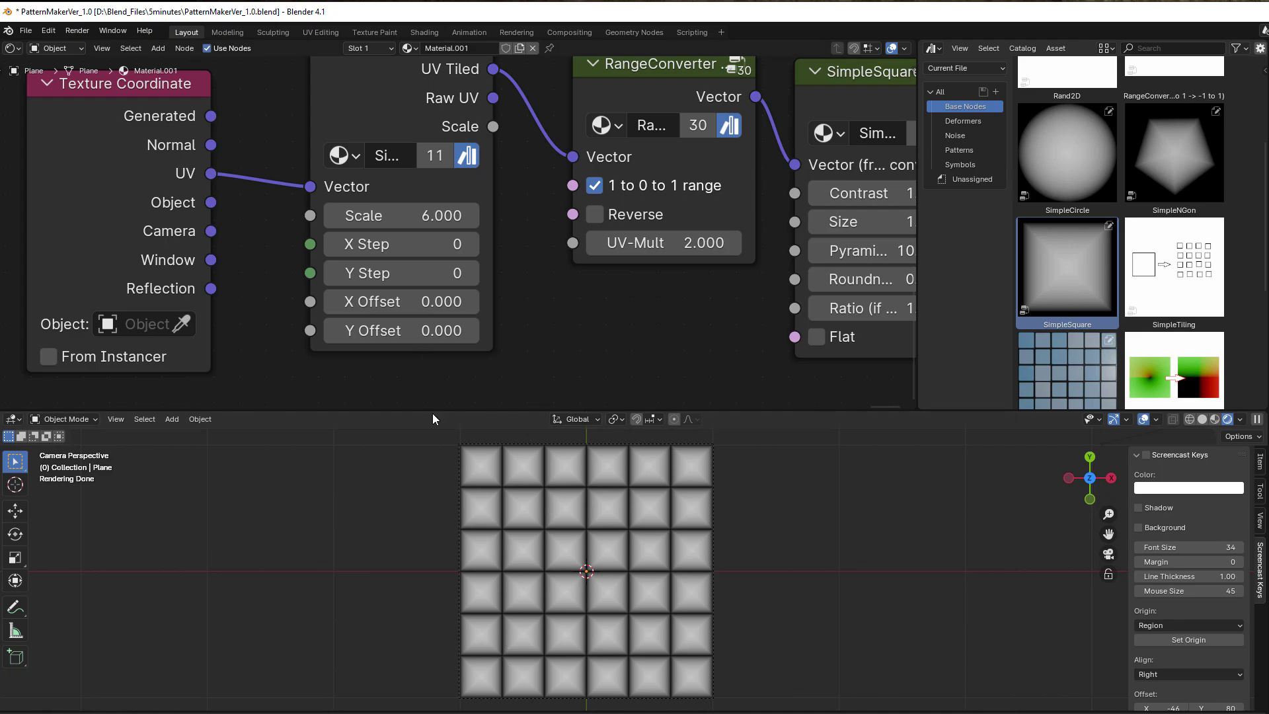
click(471, 272)
click(472, 271)
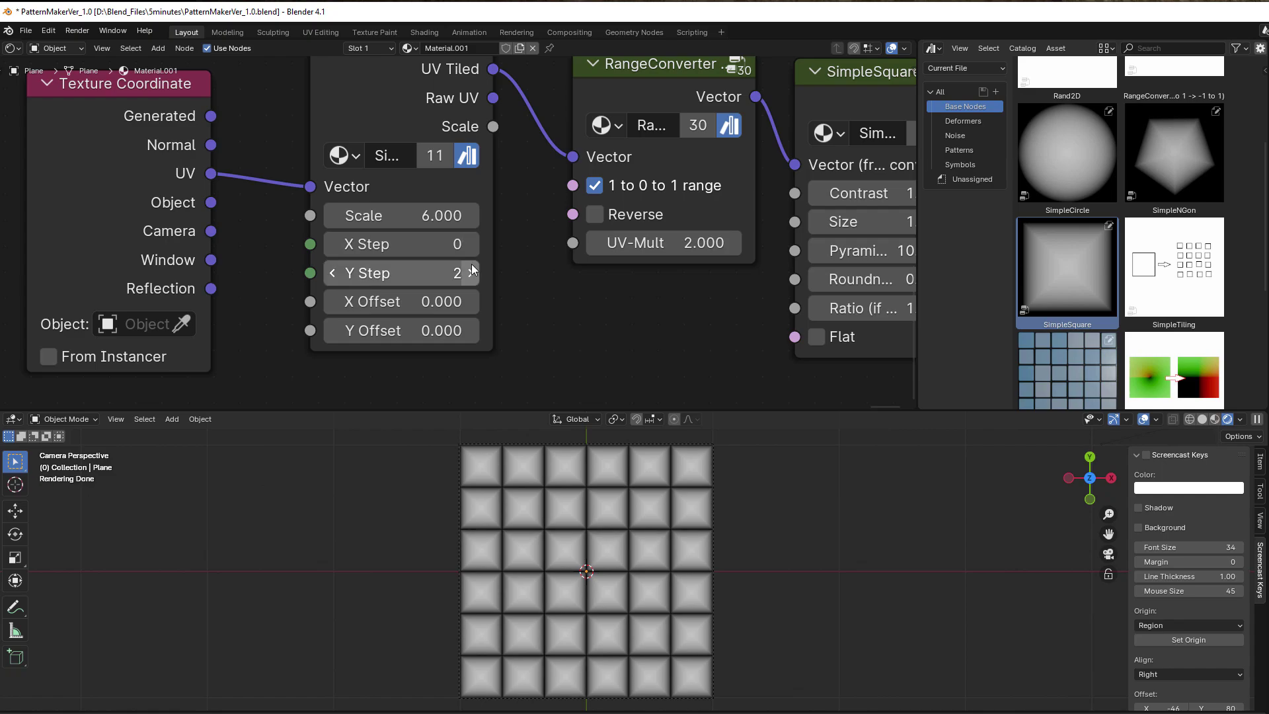
click(472, 302)
click(472, 301)
click(472, 301)
click(472, 301)
click(472, 301)
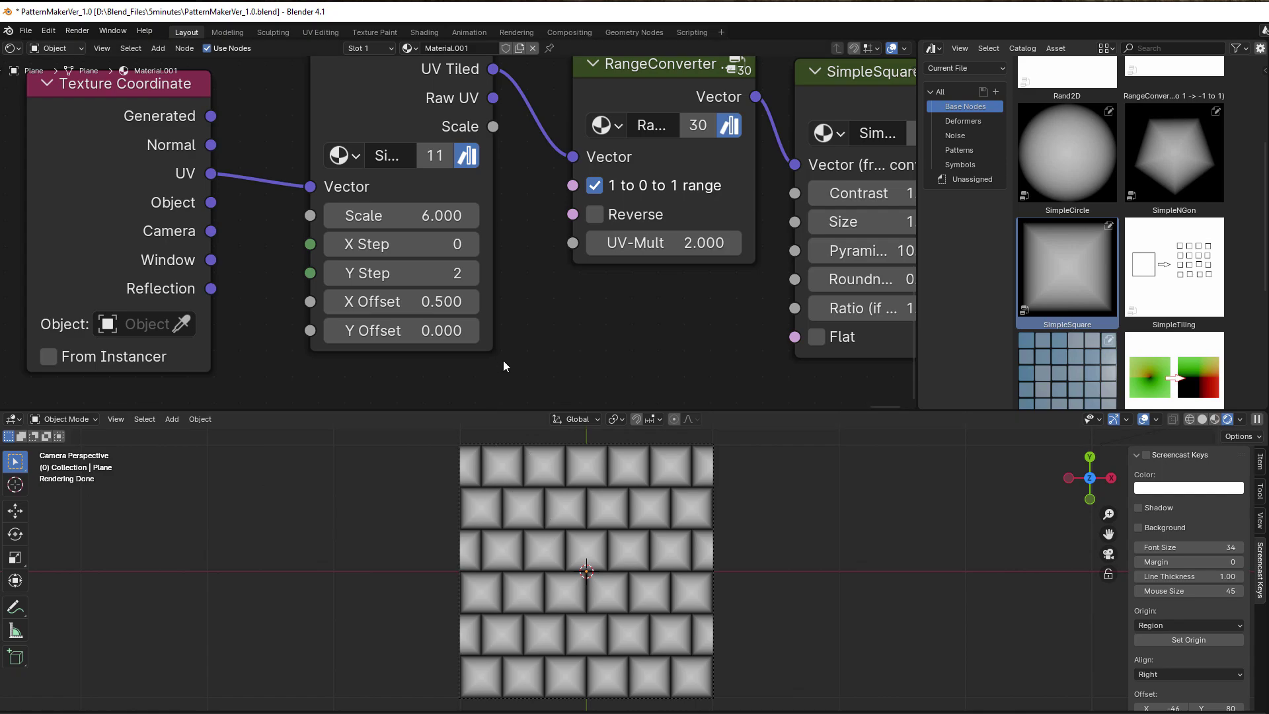
- Shape the tiles in SimpleSquare with Contrast 1.5, the Pyramid value 3.9 and Roundness 3.7
scroll(481, 371, down, 2)
middle_drag(611, 333, 417, 331)
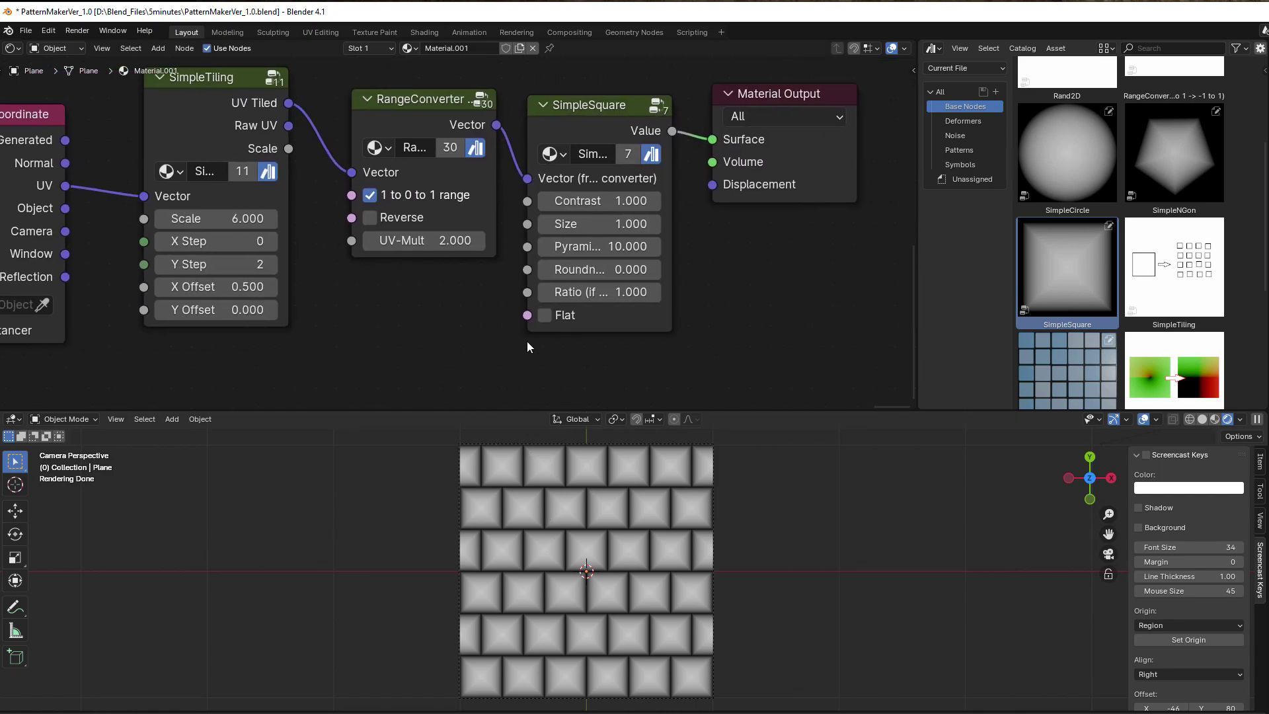
scroll(671, 295, up, 1)
mouse_move(671, 295)
middle_down()
mouse_move(638, 293)
mouse_move(690, 299)
middle_up()
scroll(612, 304, up, 2)
mouse_move(529, 182)
mouse_down()
mouse_move(568, 182)
mouse_move(545, 181)
mouse_up()
drag(527, 248, 447, 249)
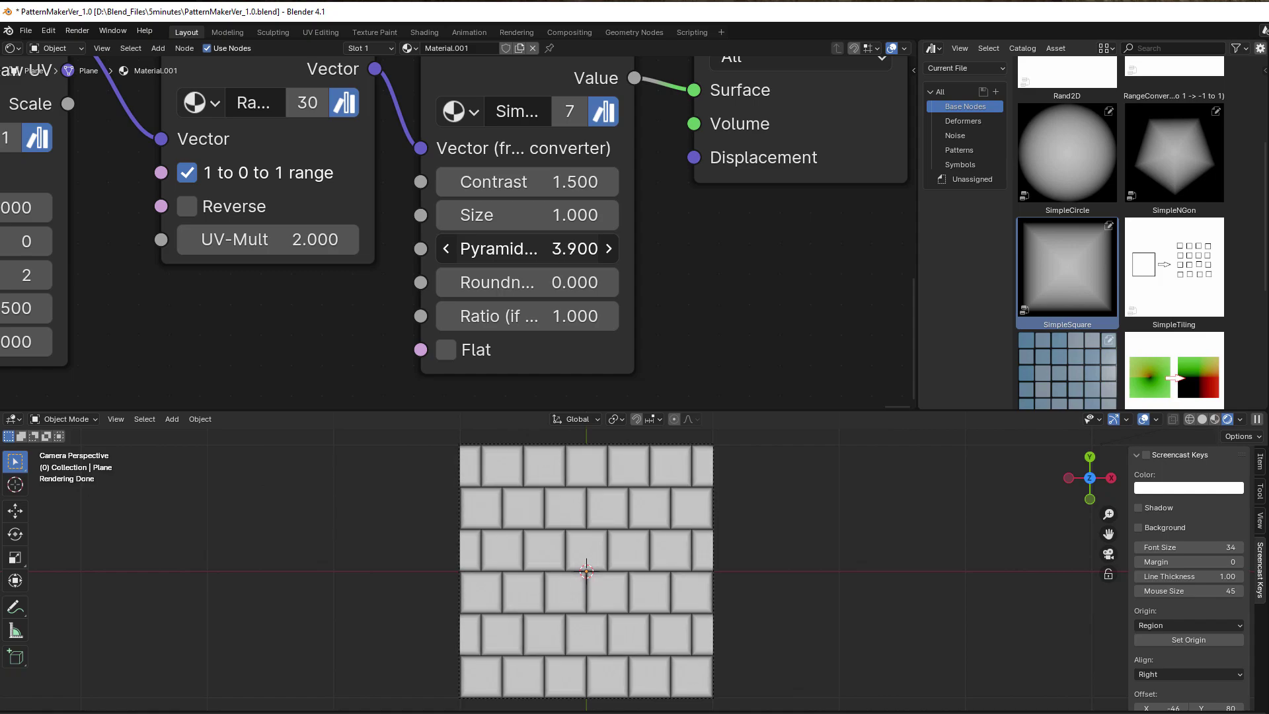
scroll(617, 538, up, 3)
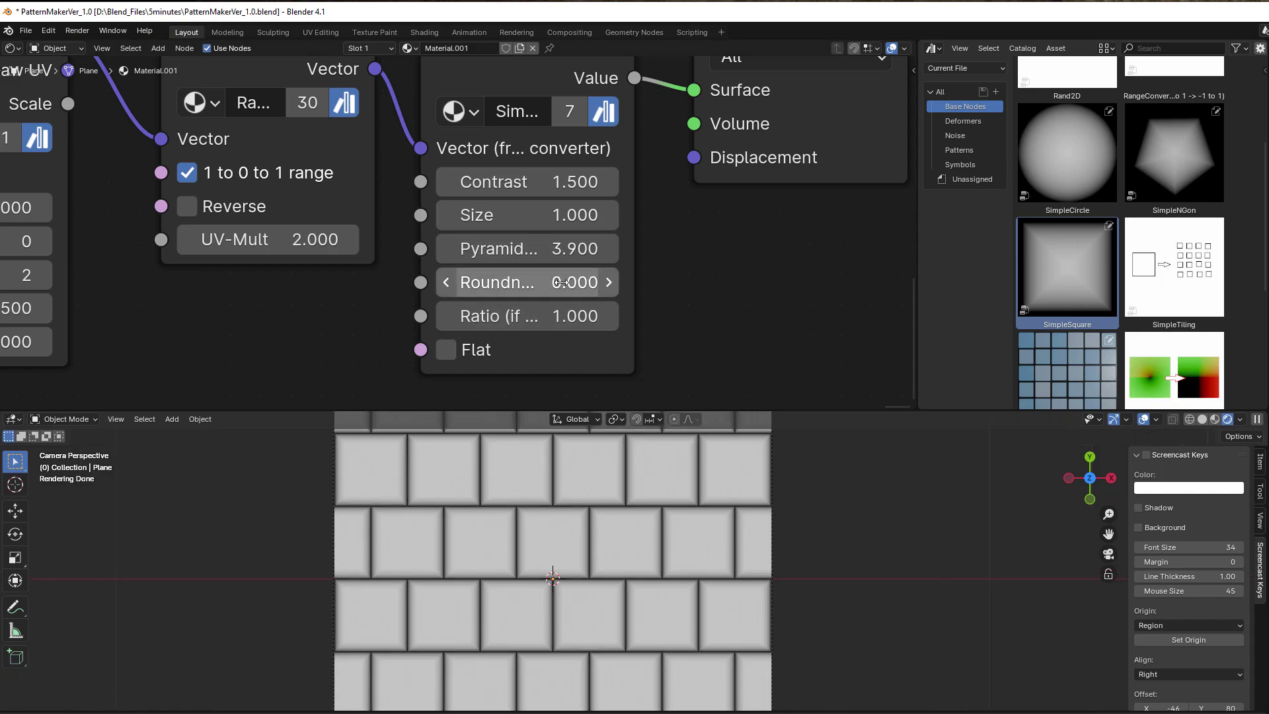
drag(560, 283, 580, 308)
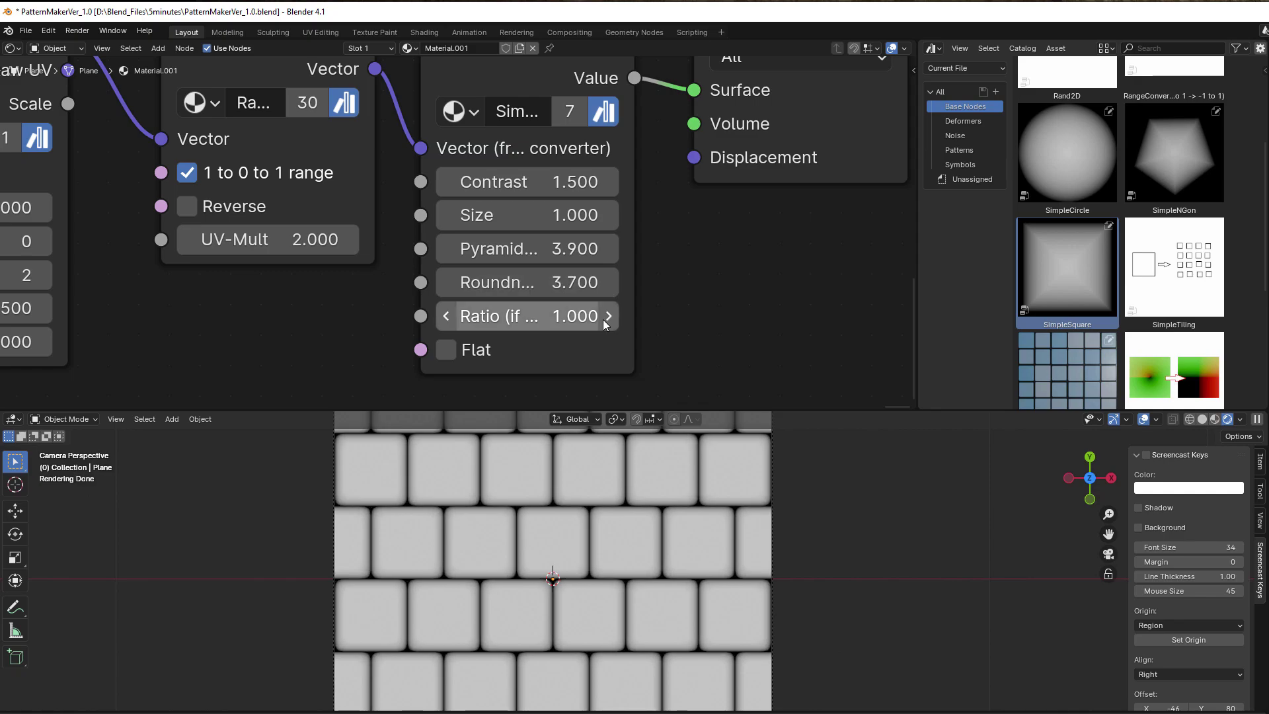
- Set the SimpleSquare node's Ratio to 0.2, trying neighbouring values of 0.3 and 0.1
scroll(681, 348, down, 2)
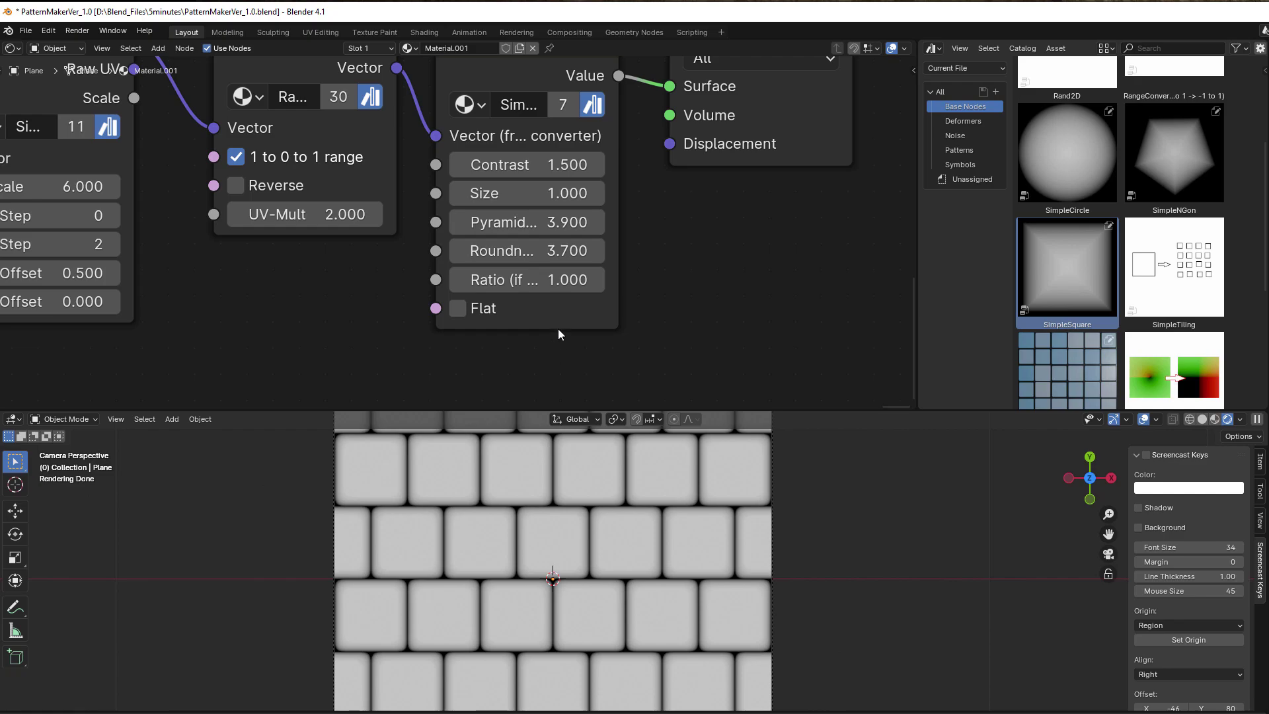
drag(560, 279, 520, 280)
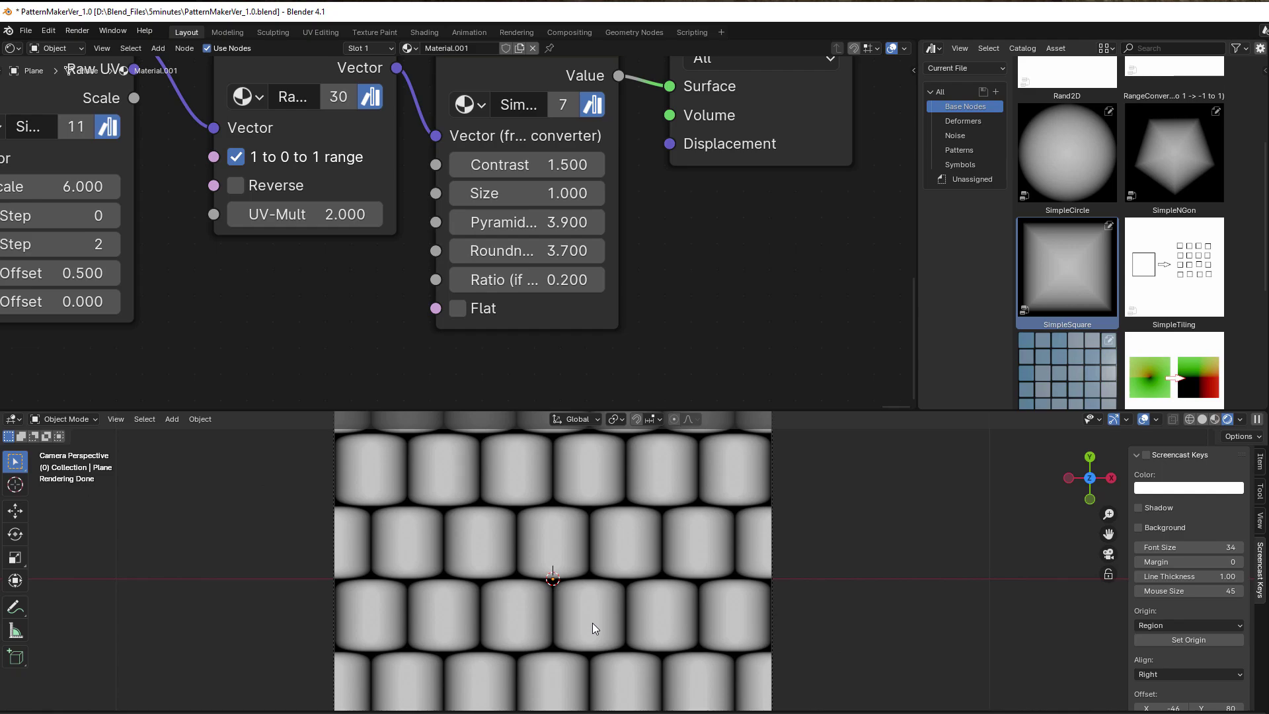
click(596, 279)
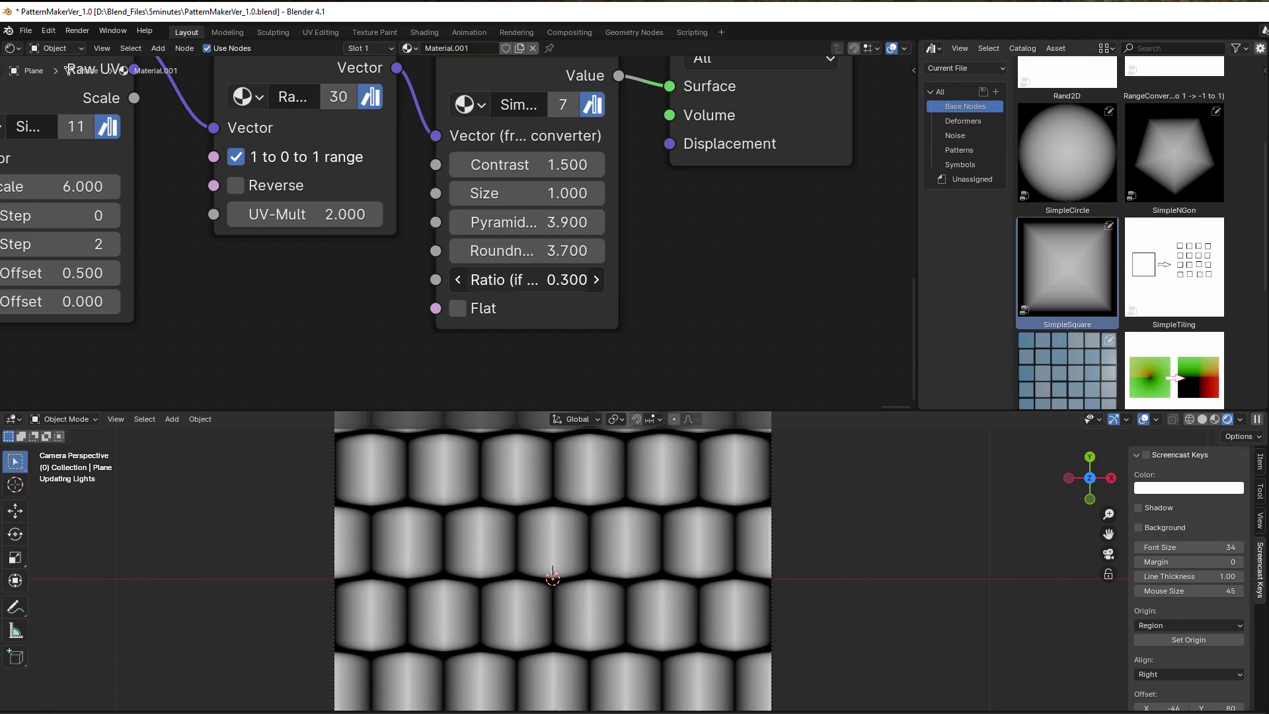
double_click(457, 279)
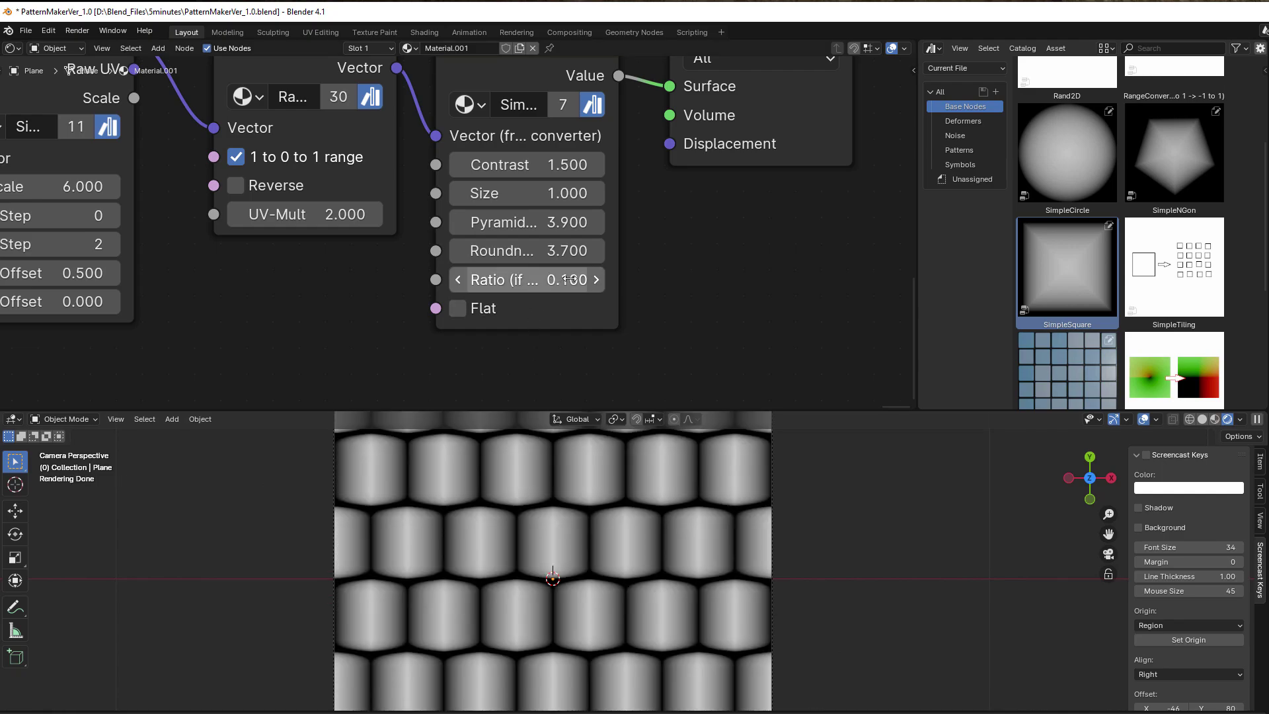
click(596, 279)
scroll(556, 536, up, 3)
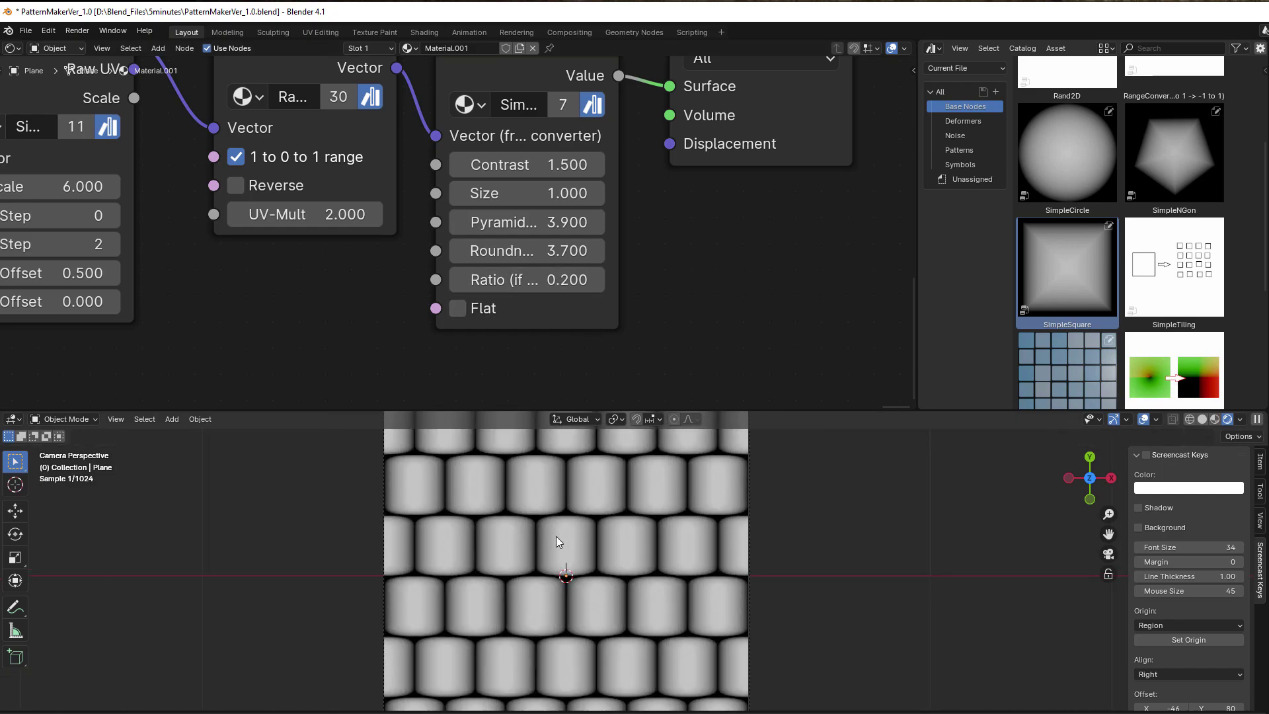
- Browse the Base Nodes assets and add the UVFilter group below the RangeConverter node
scroll(308, 288, down, 2)
middle_drag(308, 288, 555, 327)
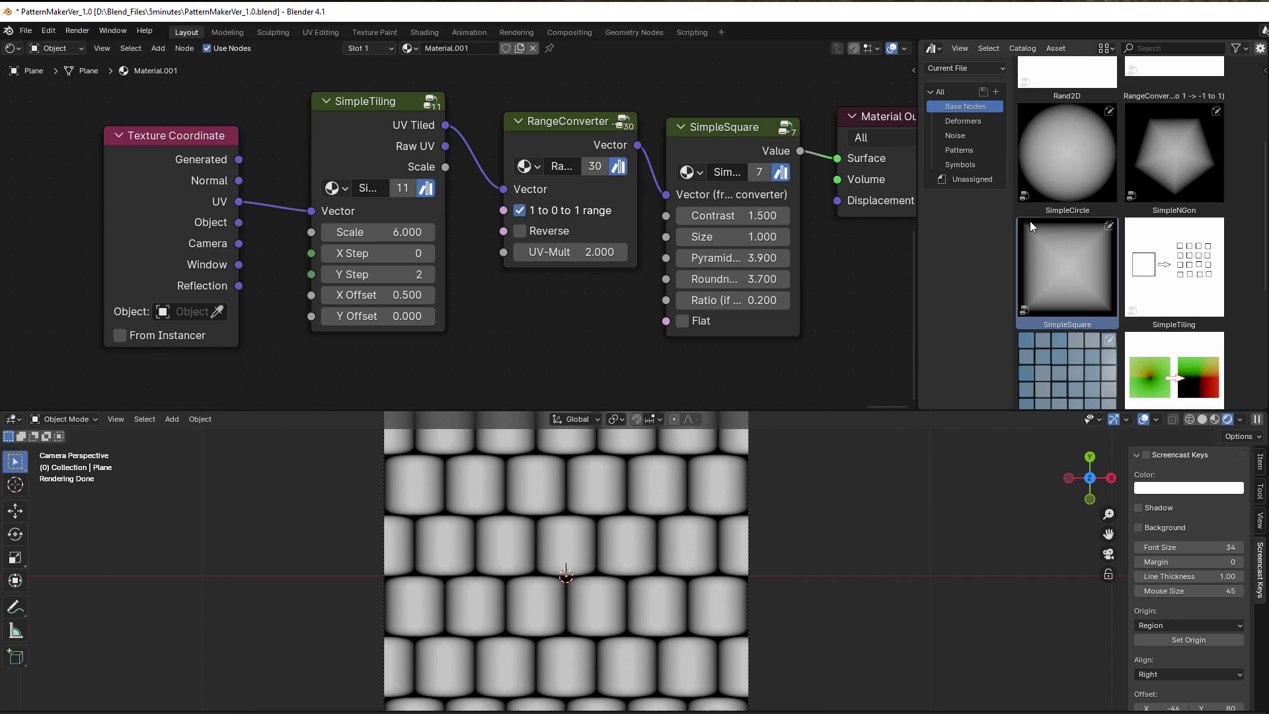
scroll(1031, 155, up, 5)
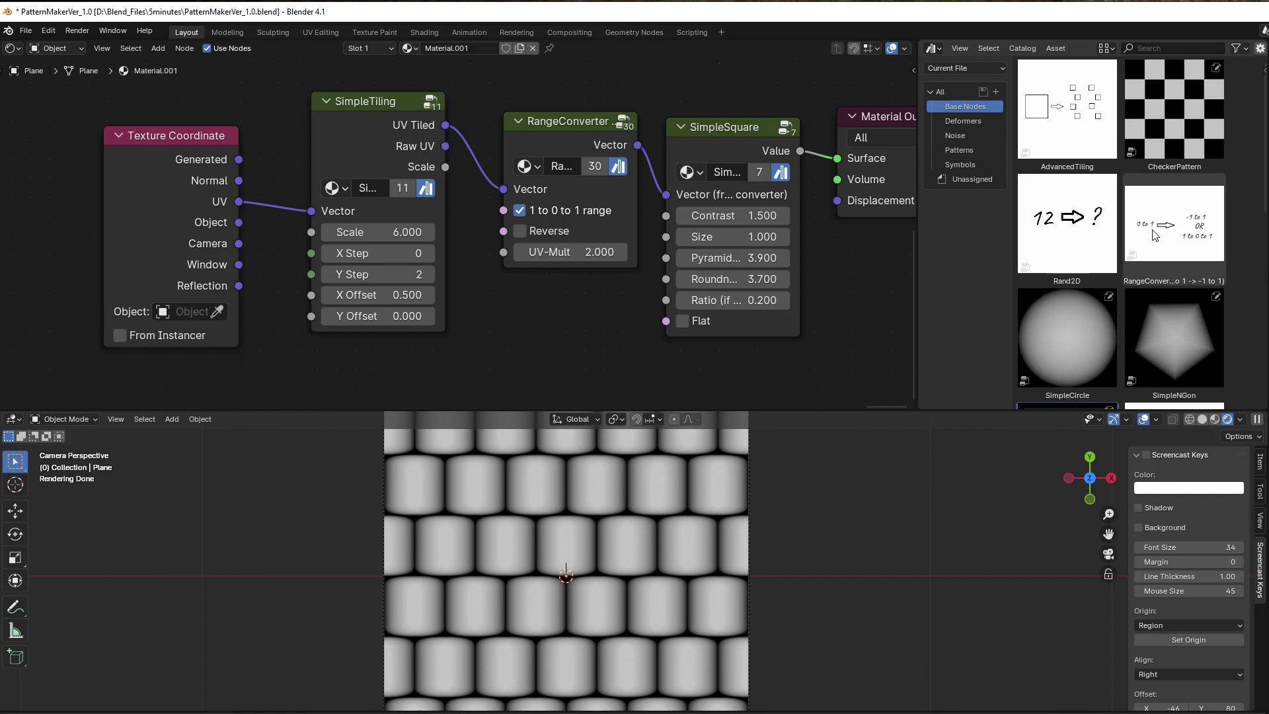
scroll(1152, 231, down, 2)
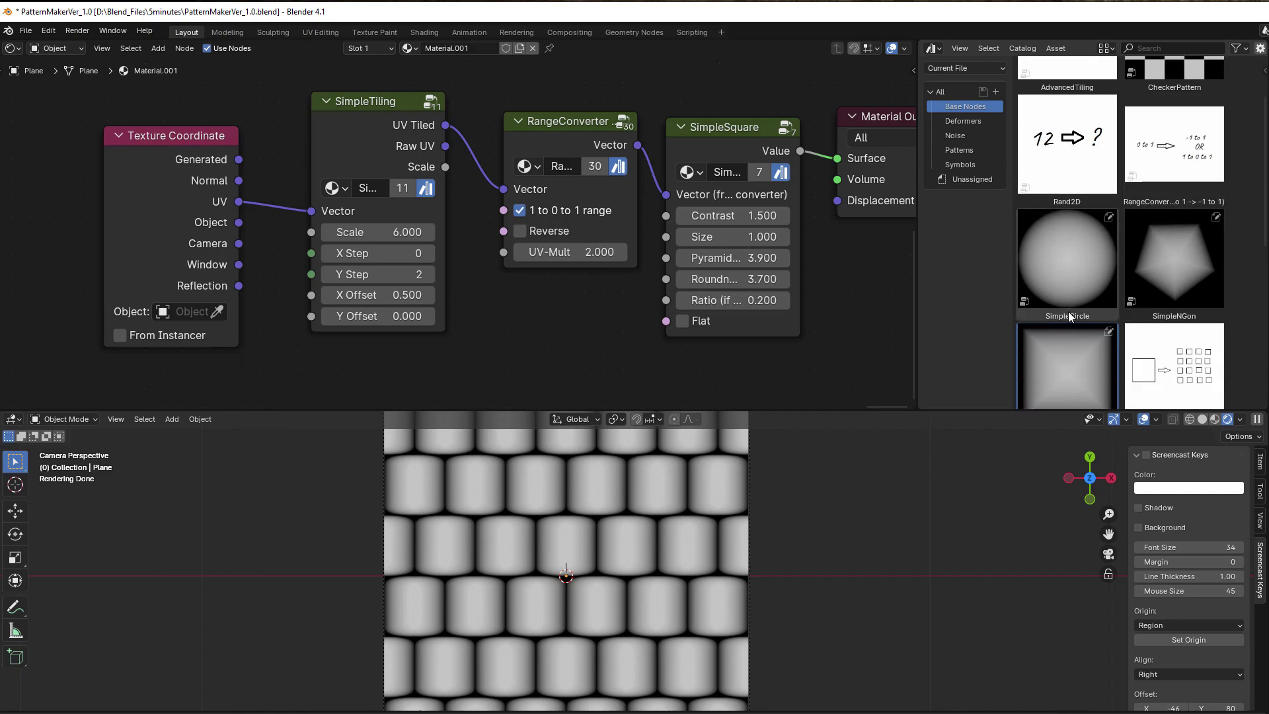
scroll(1151, 259, down, 4)
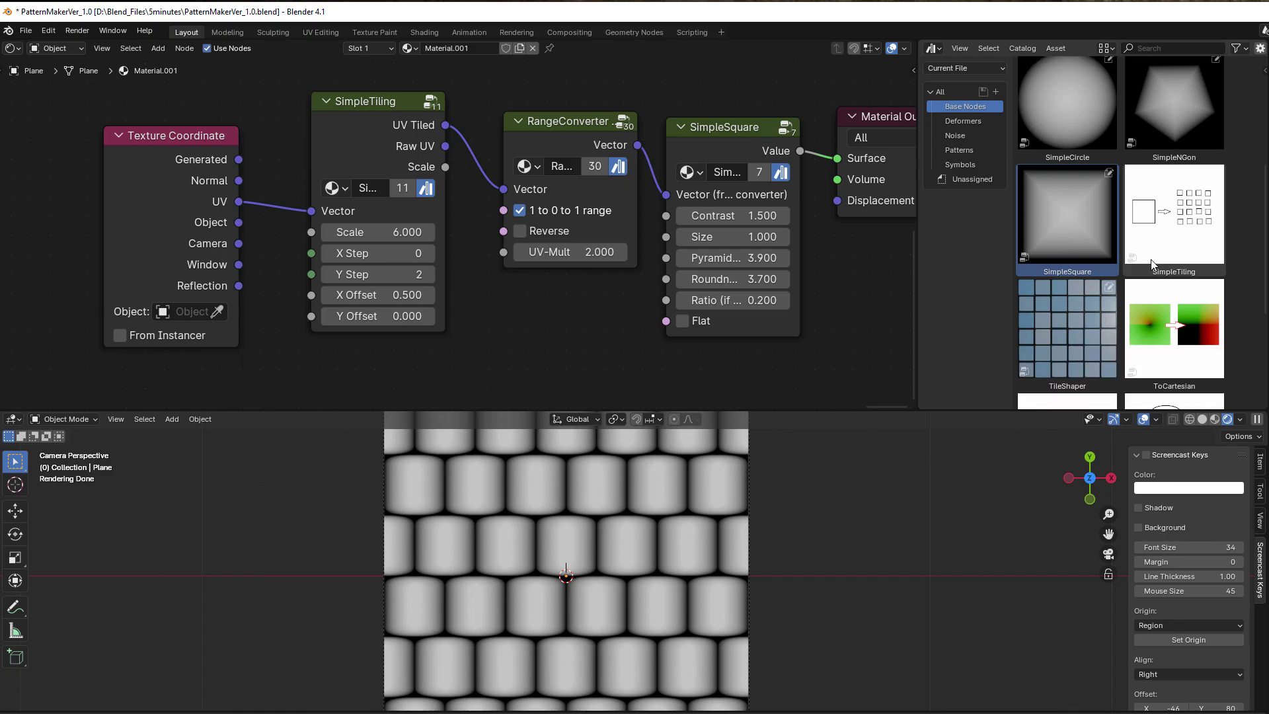
scroll(1151, 296, down, 2)
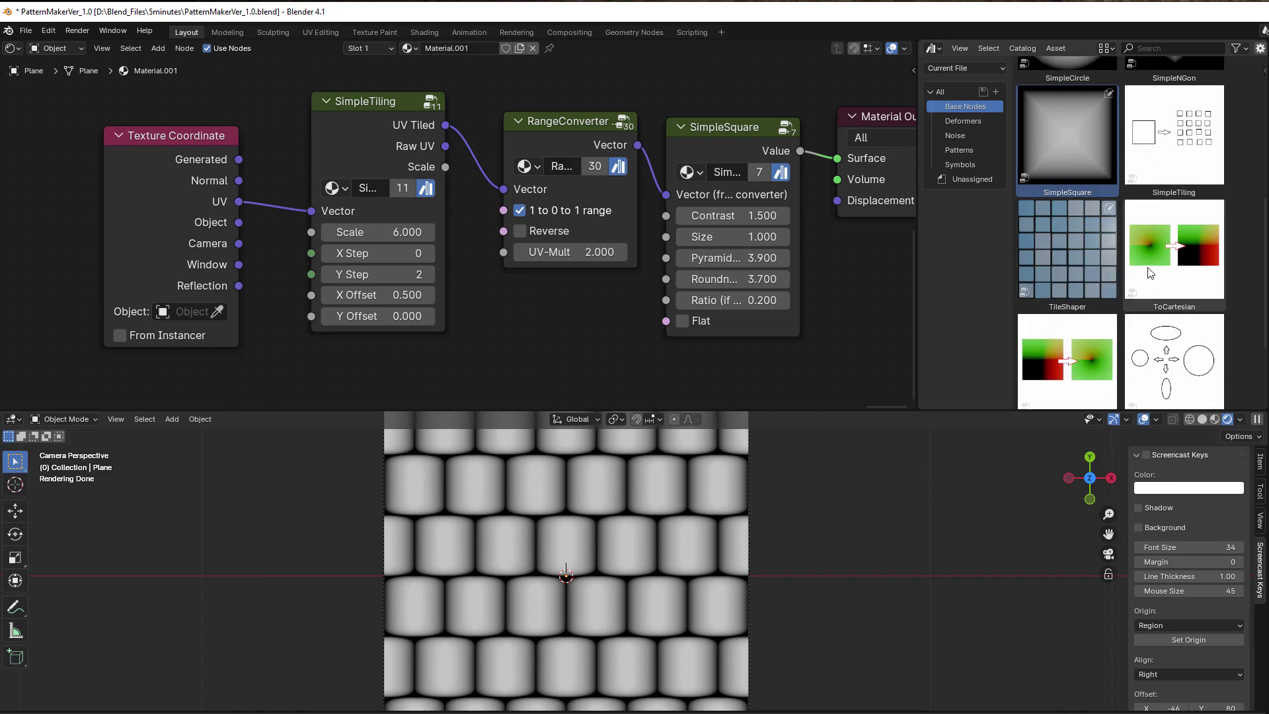
scroll(1061, 357, down, 1)
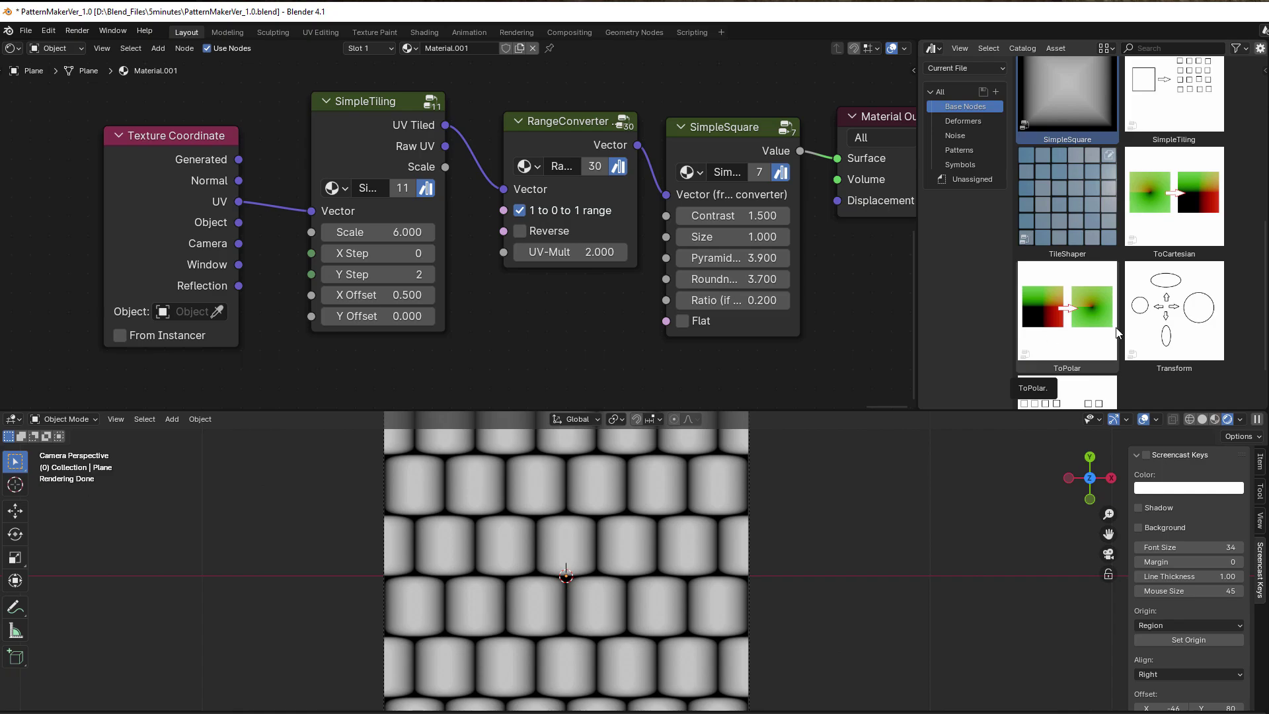
scroll(1183, 317, down, 2)
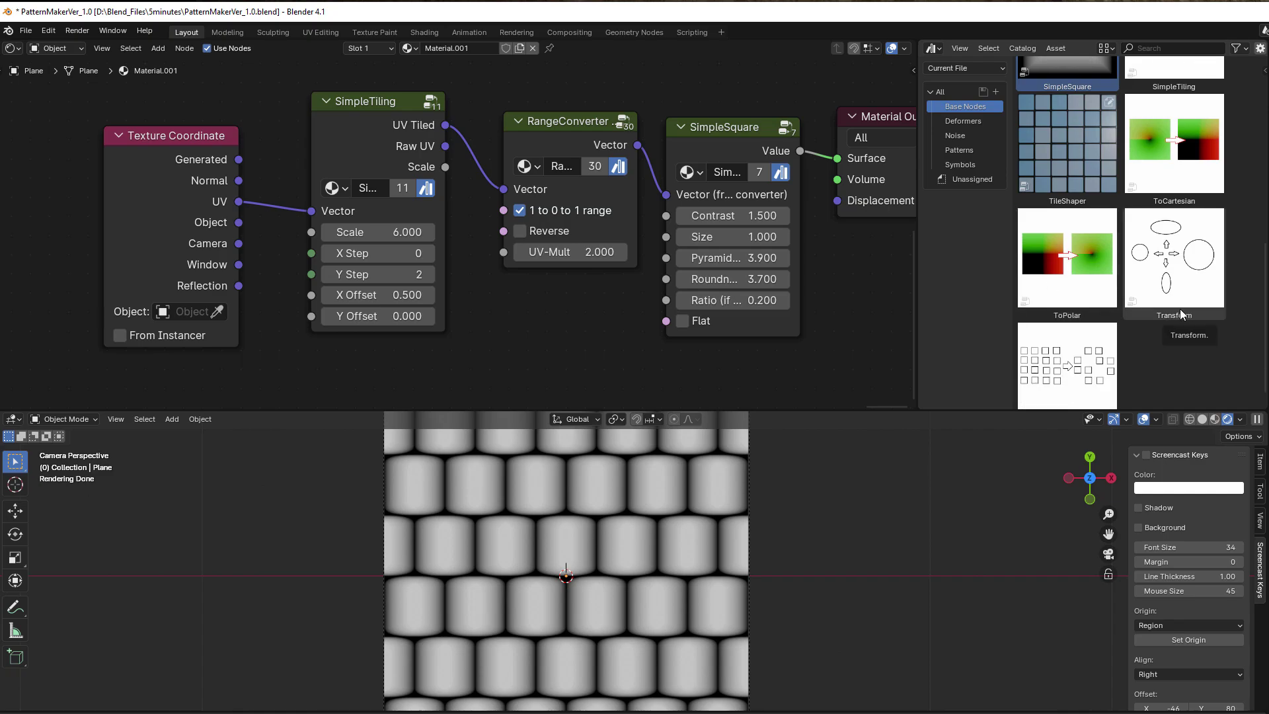
scroll(1182, 315, down, 1)
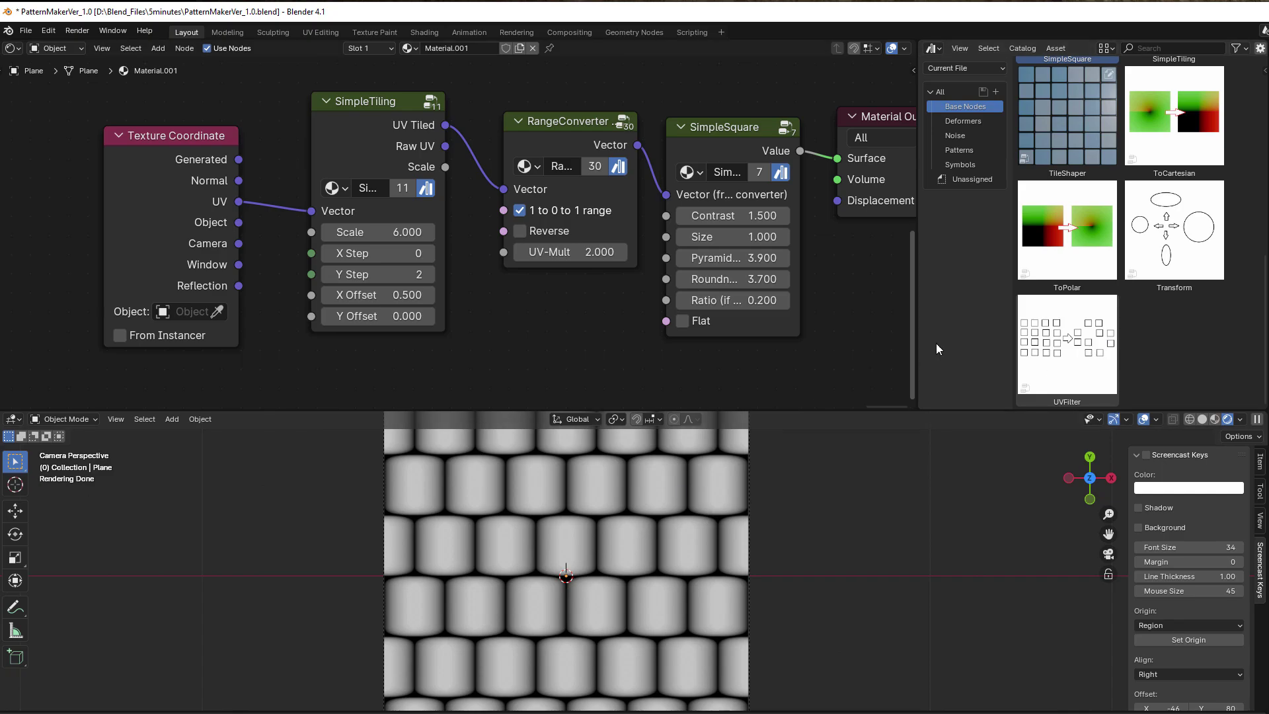
drag(1065, 342, 546, 349)
click(567, 270)
scroll(529, 298, down, 2)
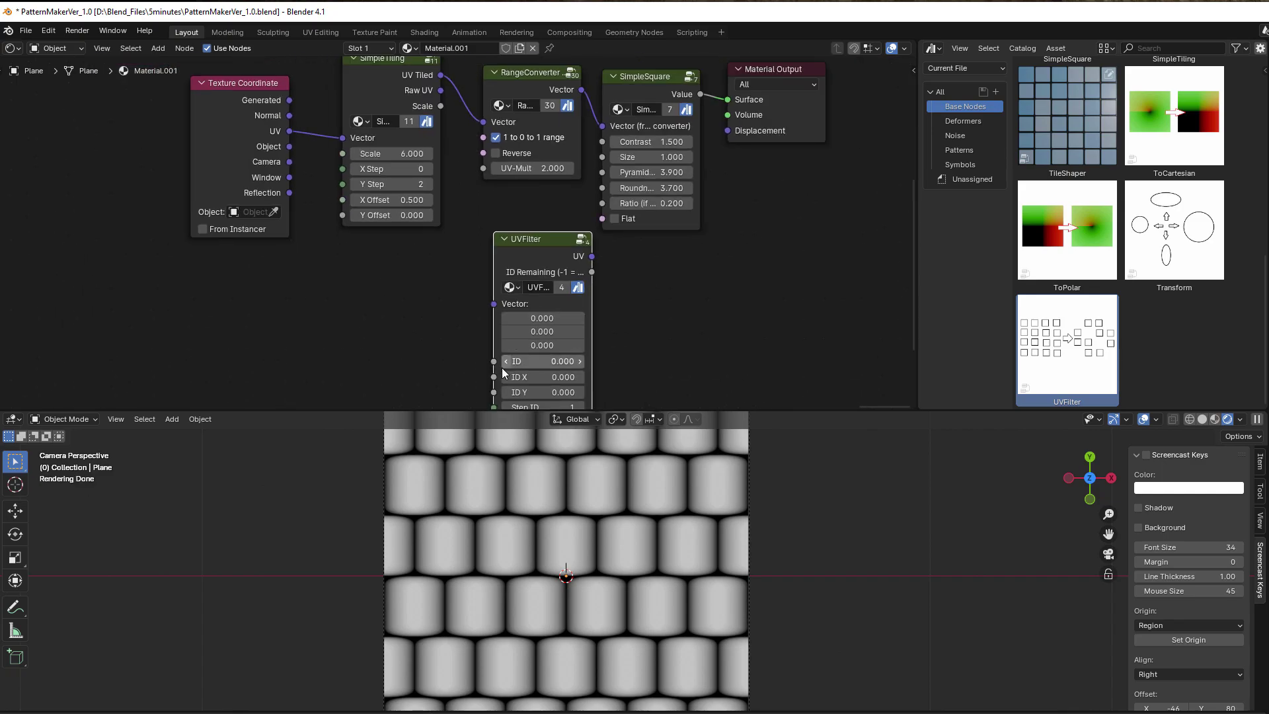
- Add the AdvancedTiling group between Texture Coordinate and RangeConverter, then remove the SimpleTiling node
shift+scroll(437, 335, up, 3)
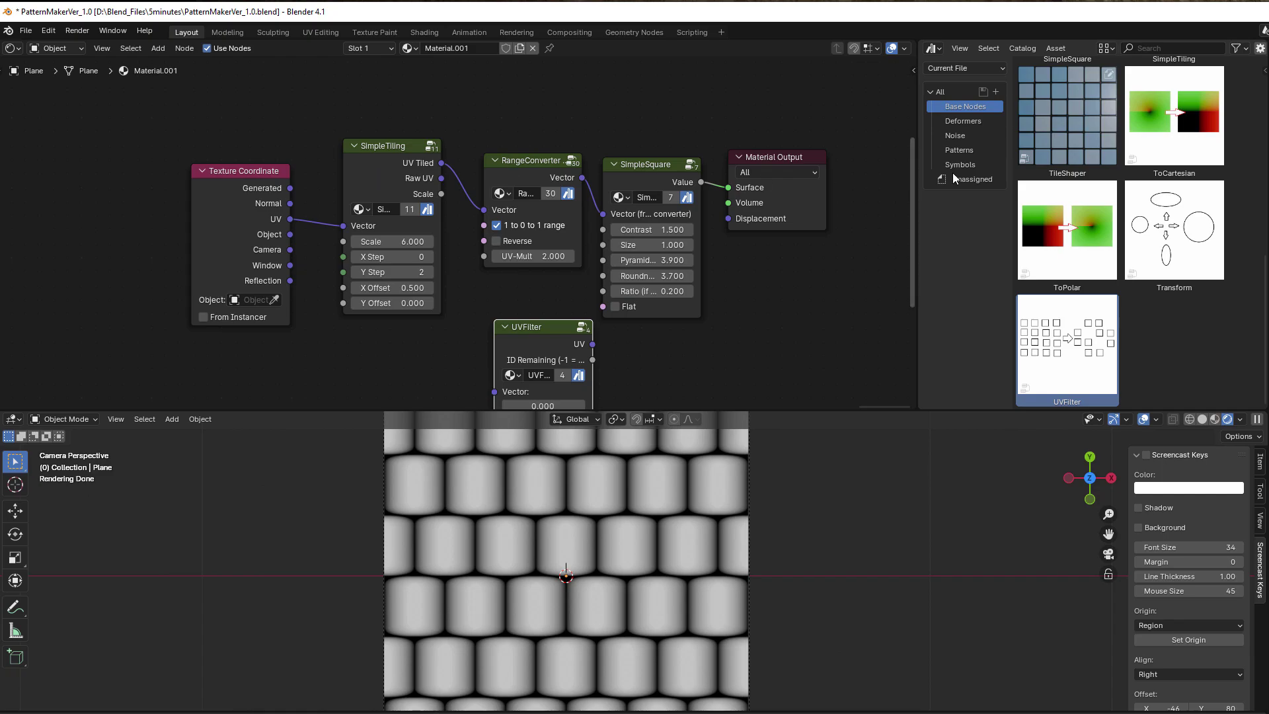
scroll(1097, 181, up, 5)
drag(1066, 109, 322, 111)
drag(350, 155, 267, 120)
alt+drag(371, 228, 405, 180)
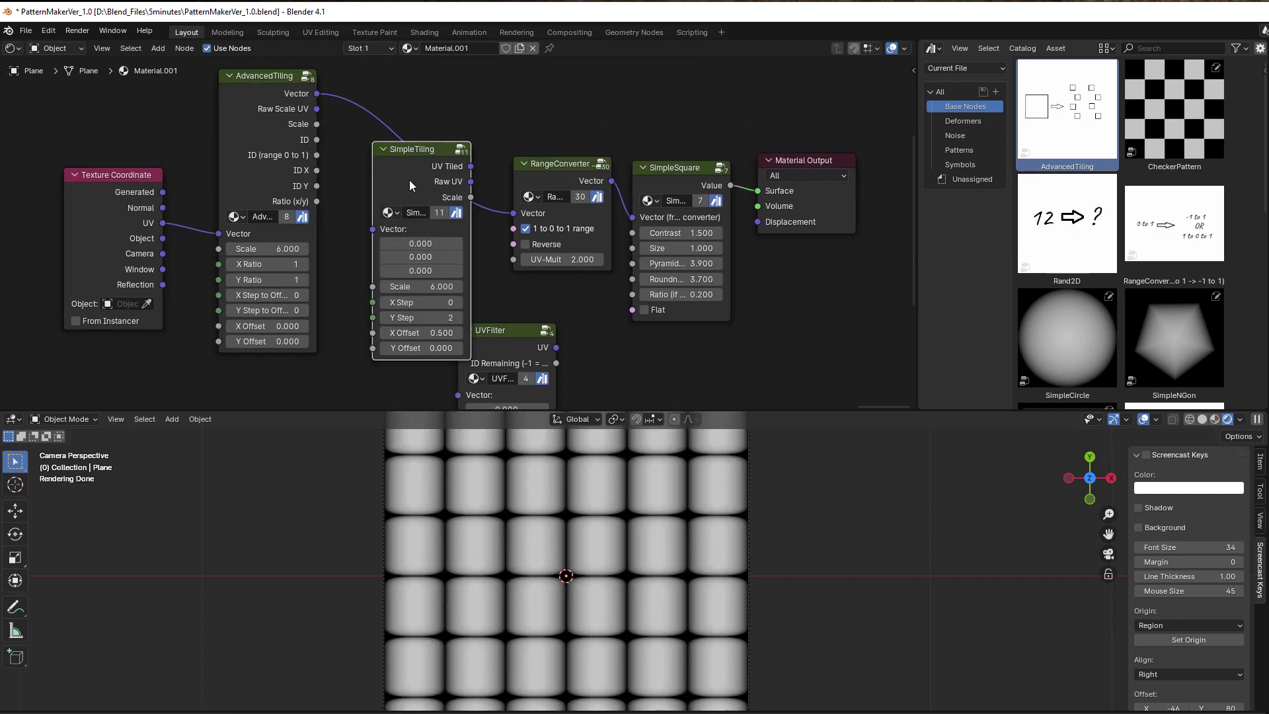
key(x)
- Make room beside AdvancedTiling and insert the UVFilter node into the link between AdvancedTiling and RangeConverter
middle_drag(315, 225, 408, 258)
drag(565, 378, 485, 285)
scroll(339, 304, up, 2)
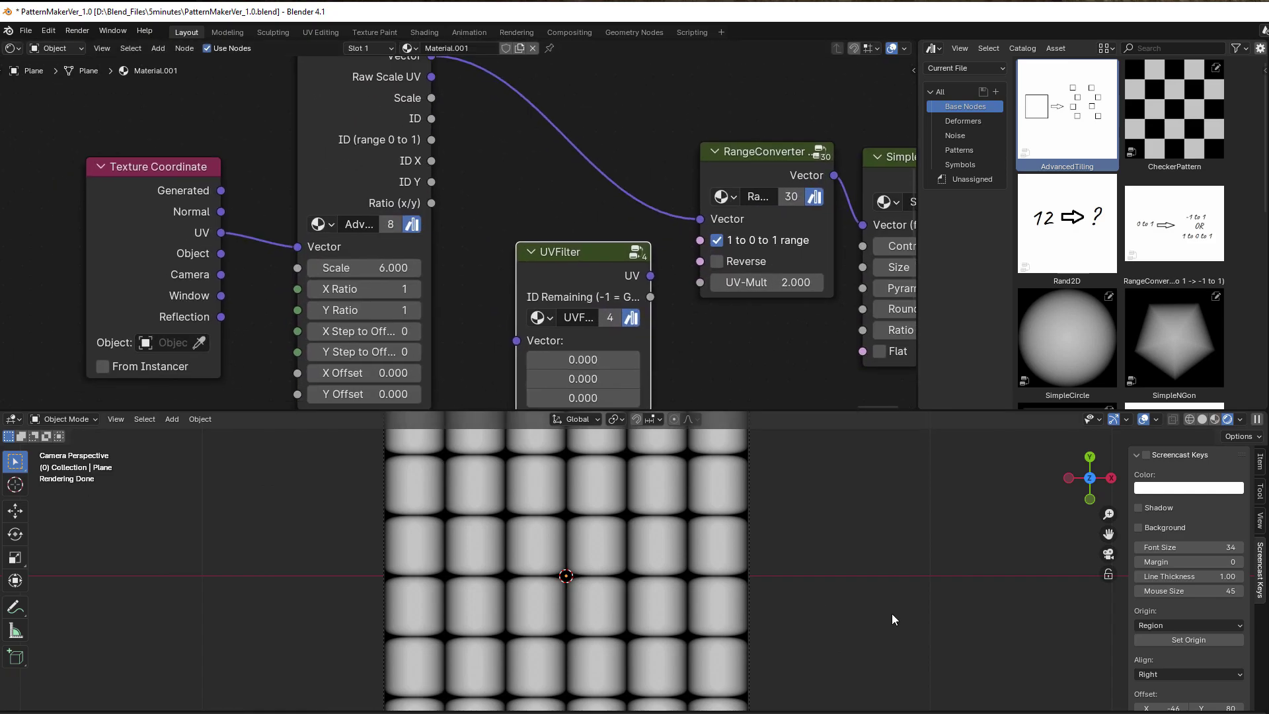
mouse_move(415, 204)
middle_down()
mouse_move(417, 224)
mouse_move(392, 206)
middle_up()
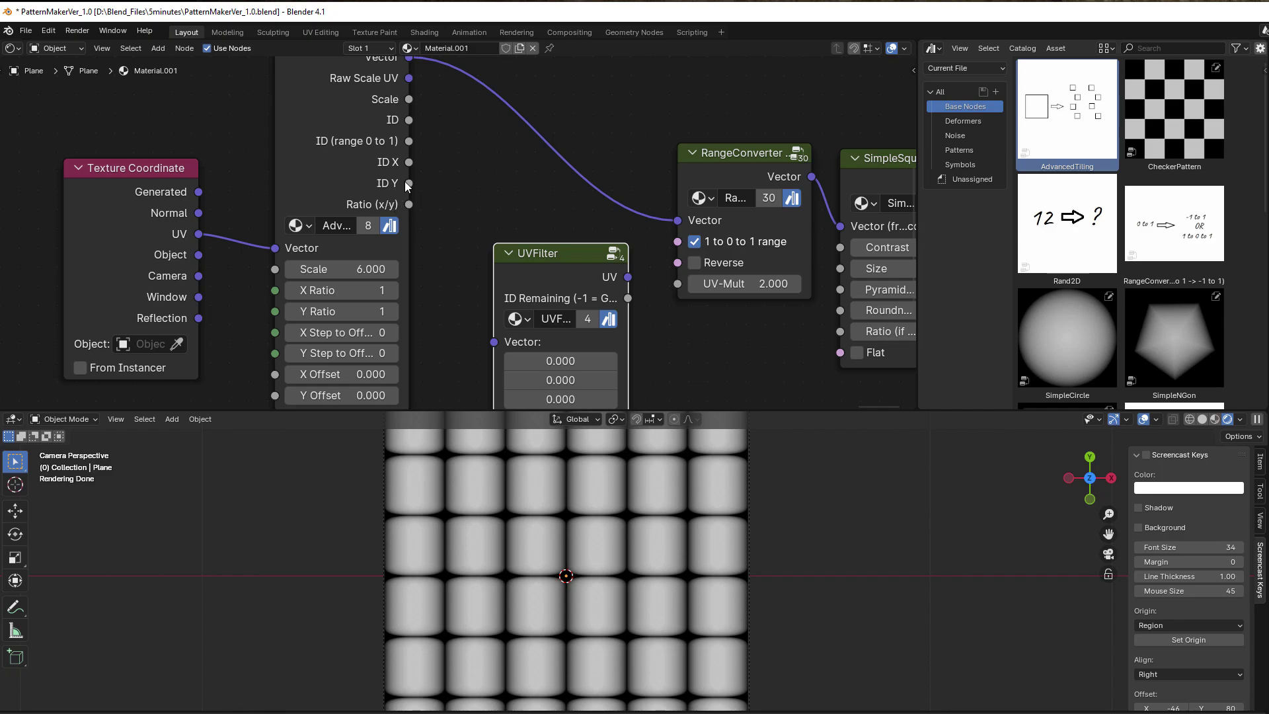
drag(385, 202, 387, 257)
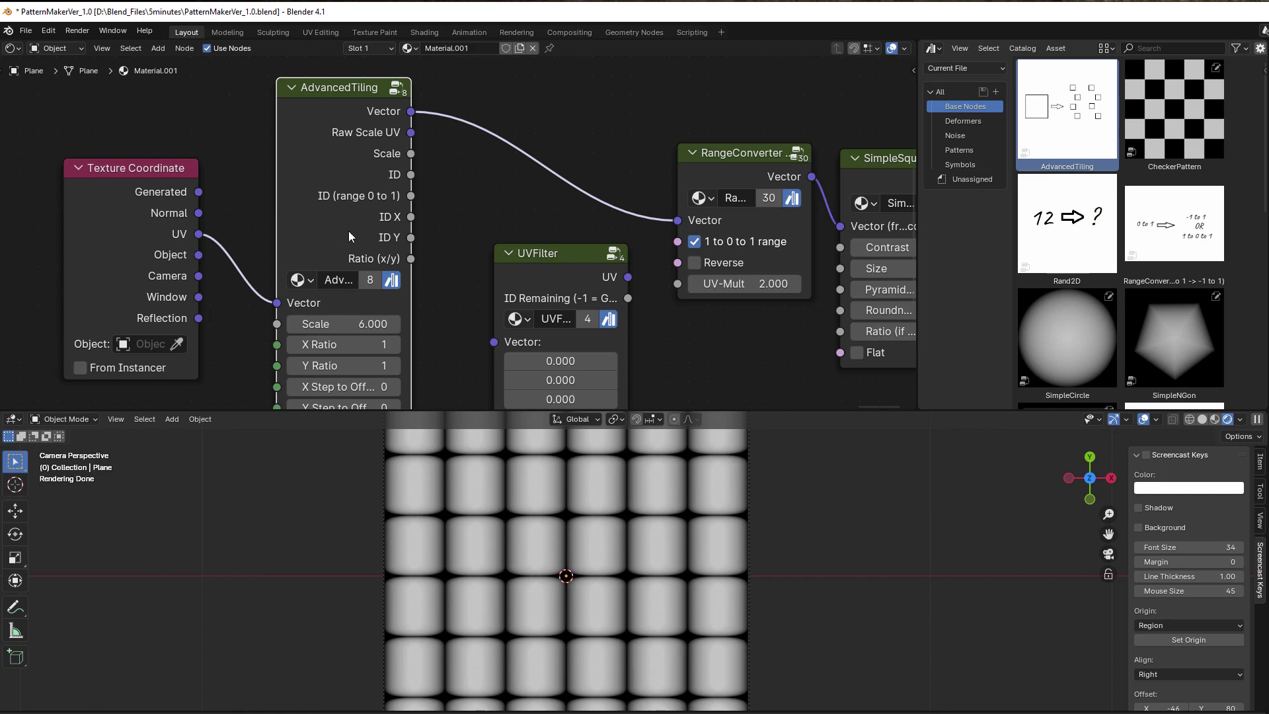
drag(522, 276, 532, 138)
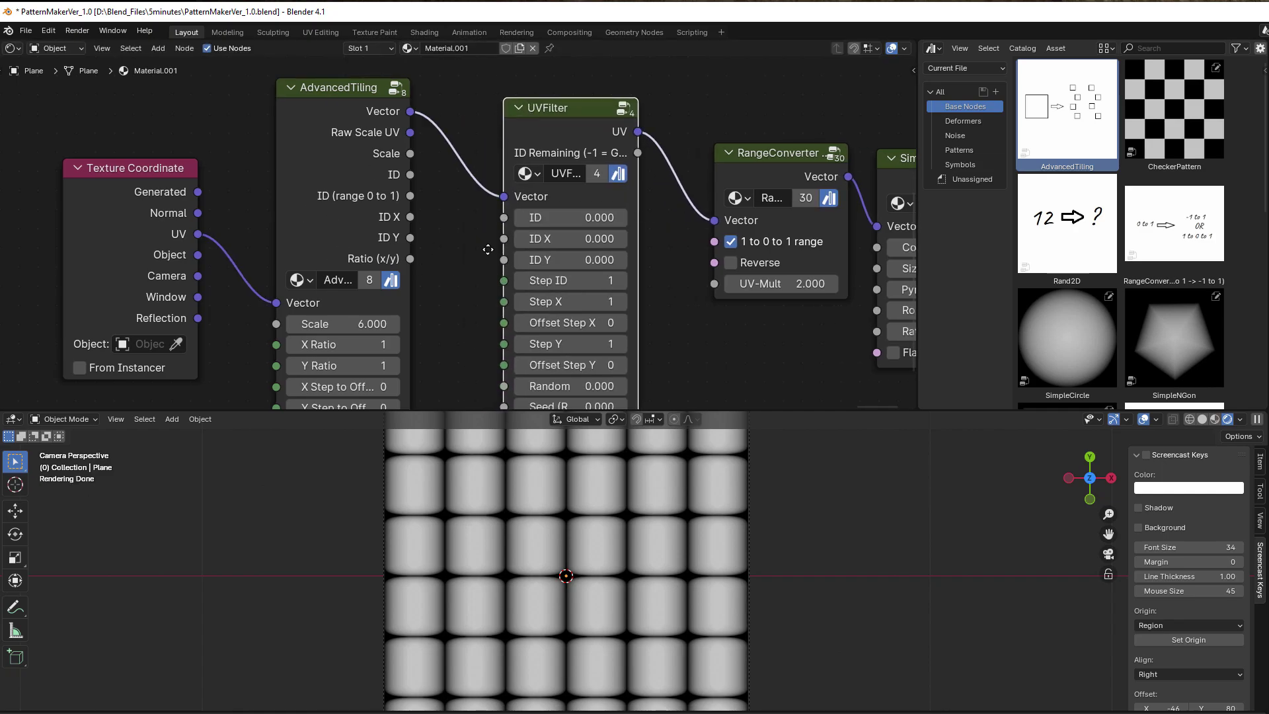
- Connect AdvancedTiling's ID, ID X and ID Y outputs to the matching UVFilter inputs
middle_drag(489, 257, 480, 210)
drag(403, 128, 496, 170)
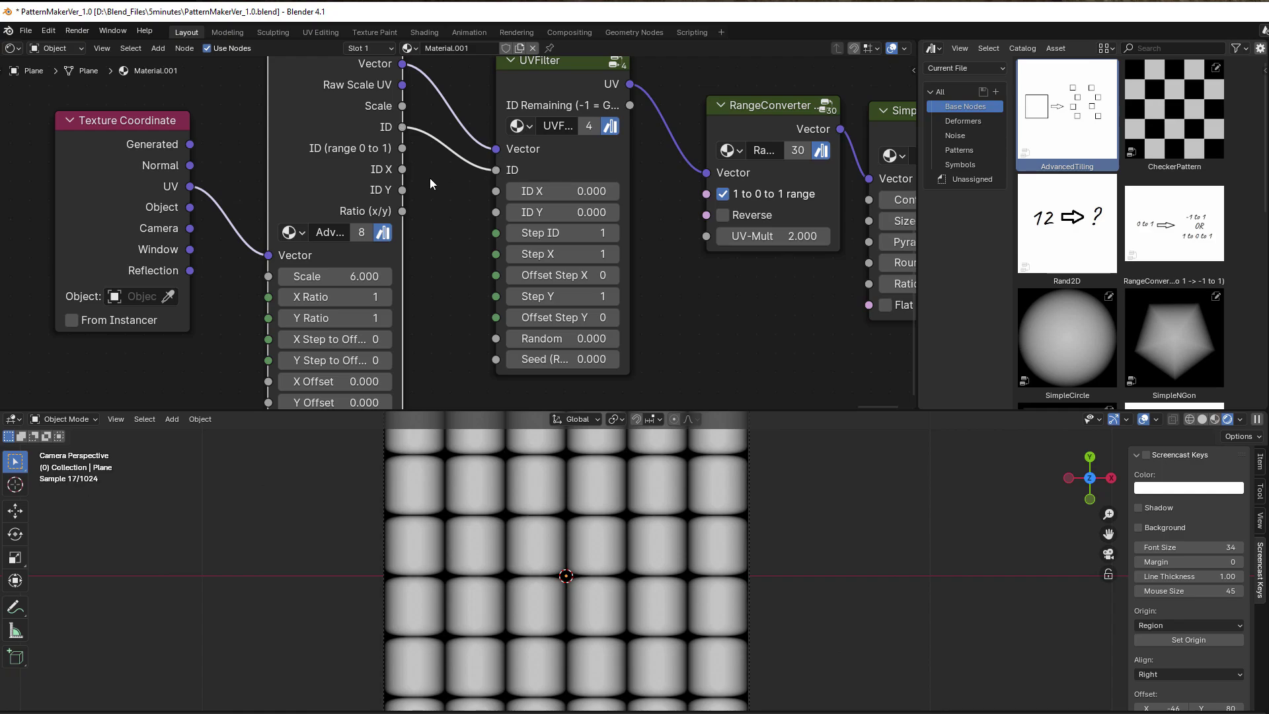
drag(402, 170, 496, 212)
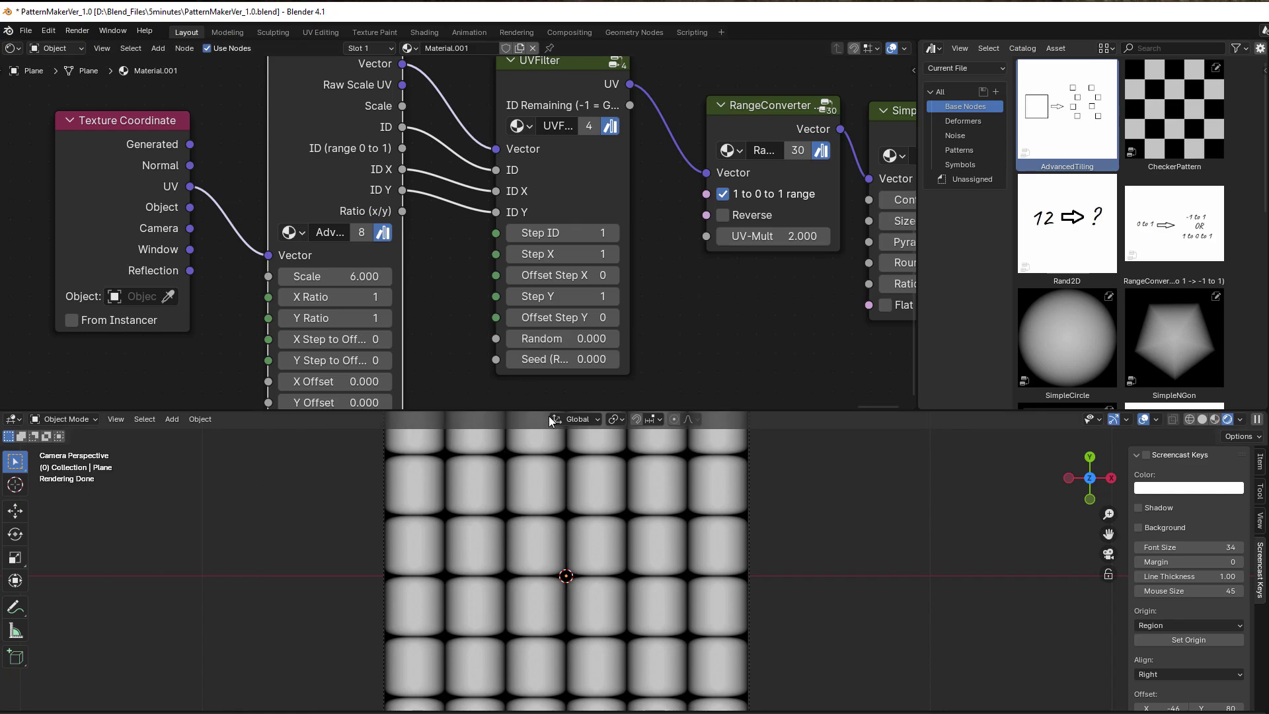
- Try a Random value of 0.5 on the UVFilter node, inspect the pattern, and reset it to 0
drag(584, 338, 519, 354)
scroll(543, 548, down, 3)
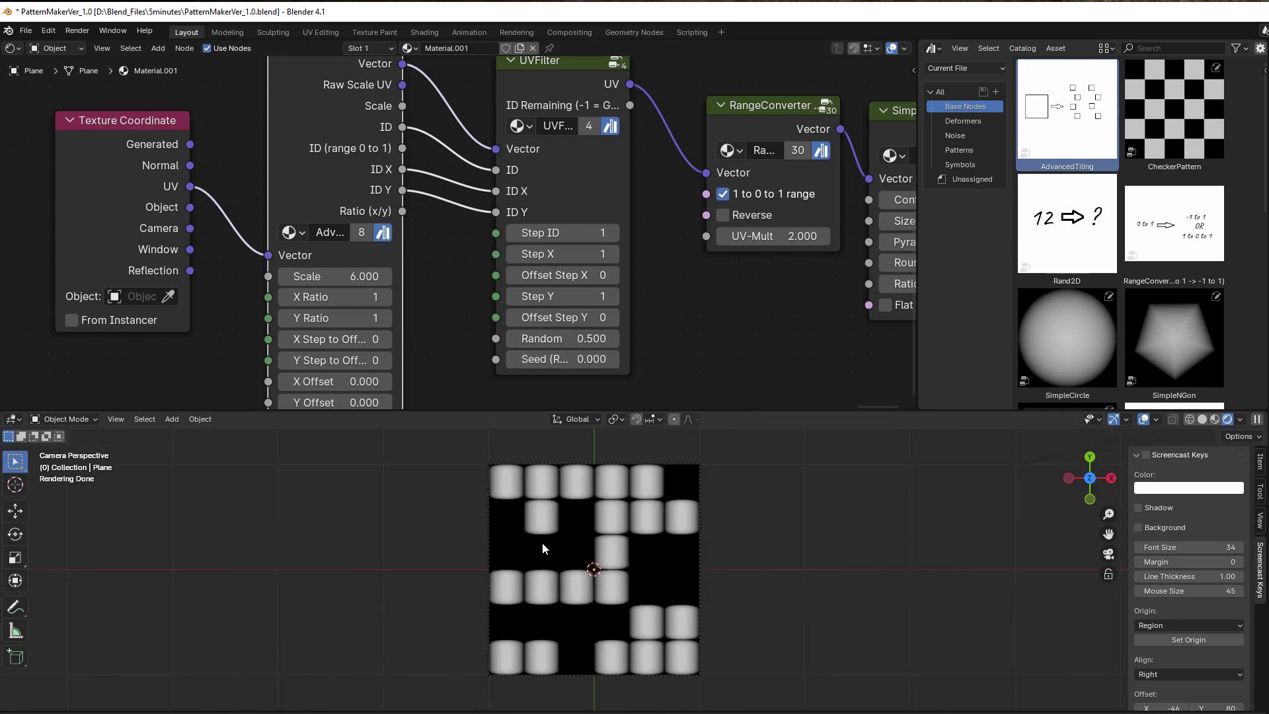
scroll(543, 548, up, 2)
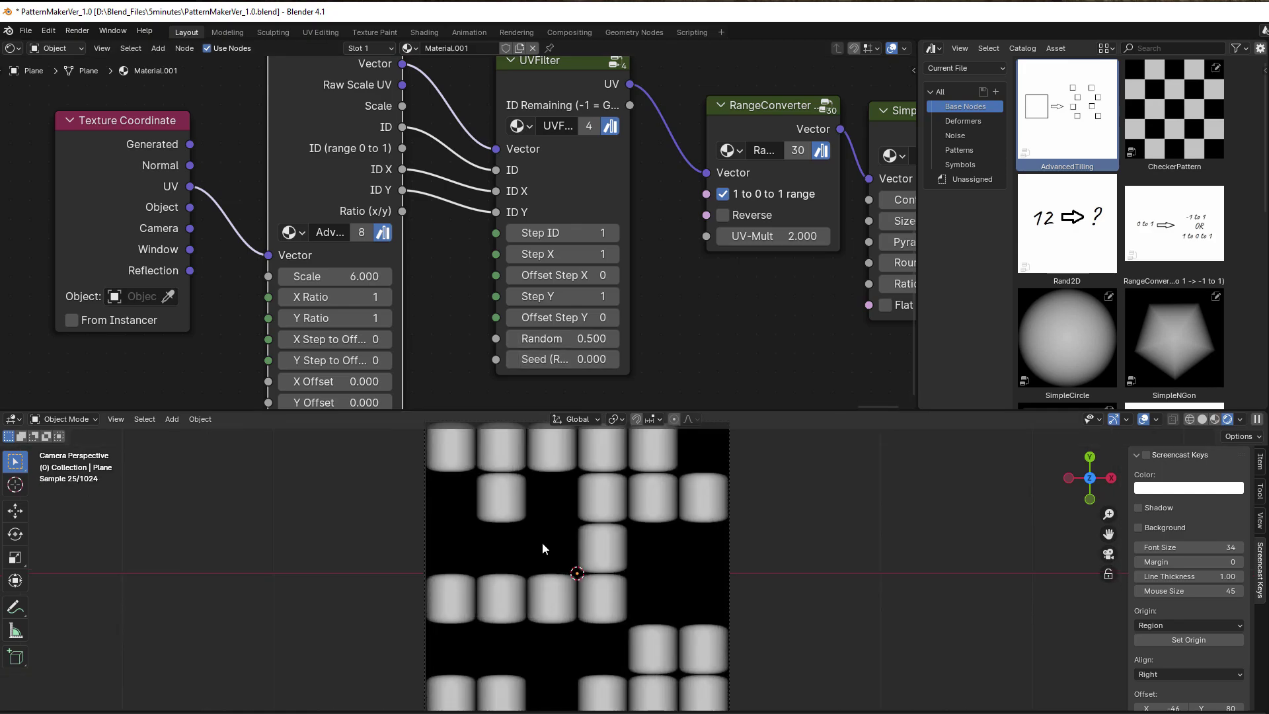
drag(562, 338, 515, 338)
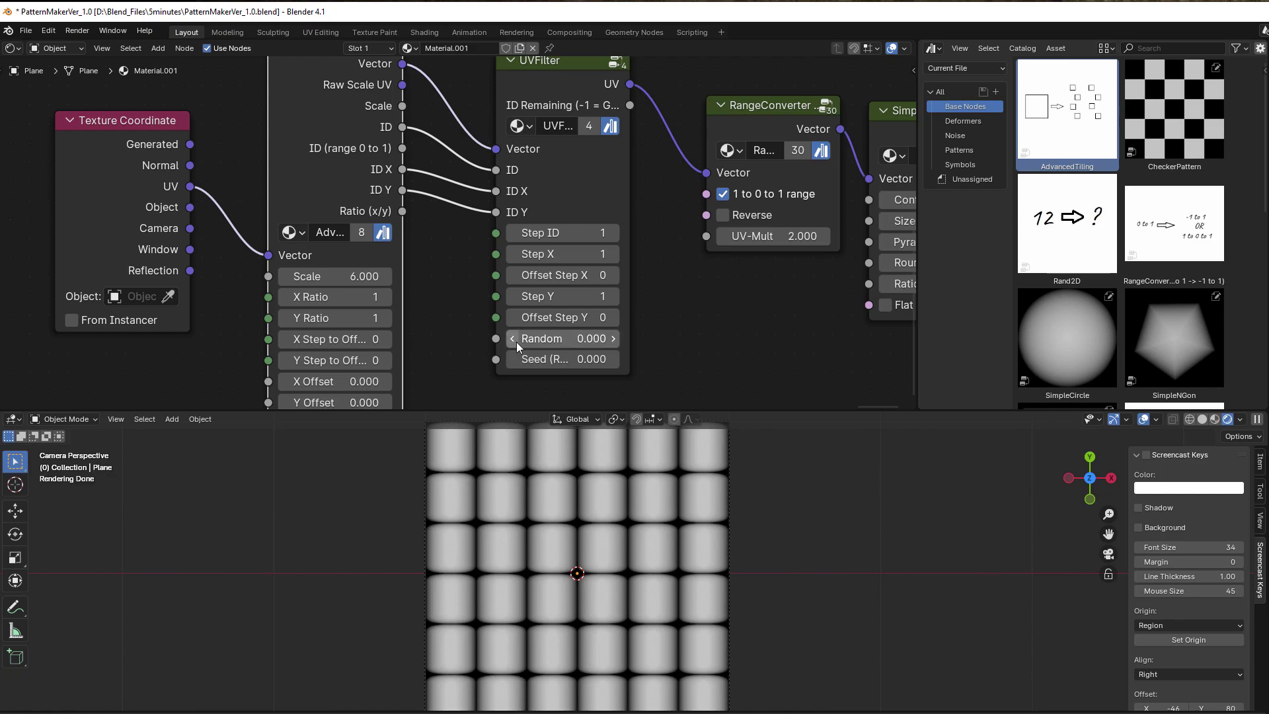
- Set UVFilter's Offset Step X to 1, trying Step X and Step Y at 2 and returning each to 1
click(615, 274)
click(613, 254)
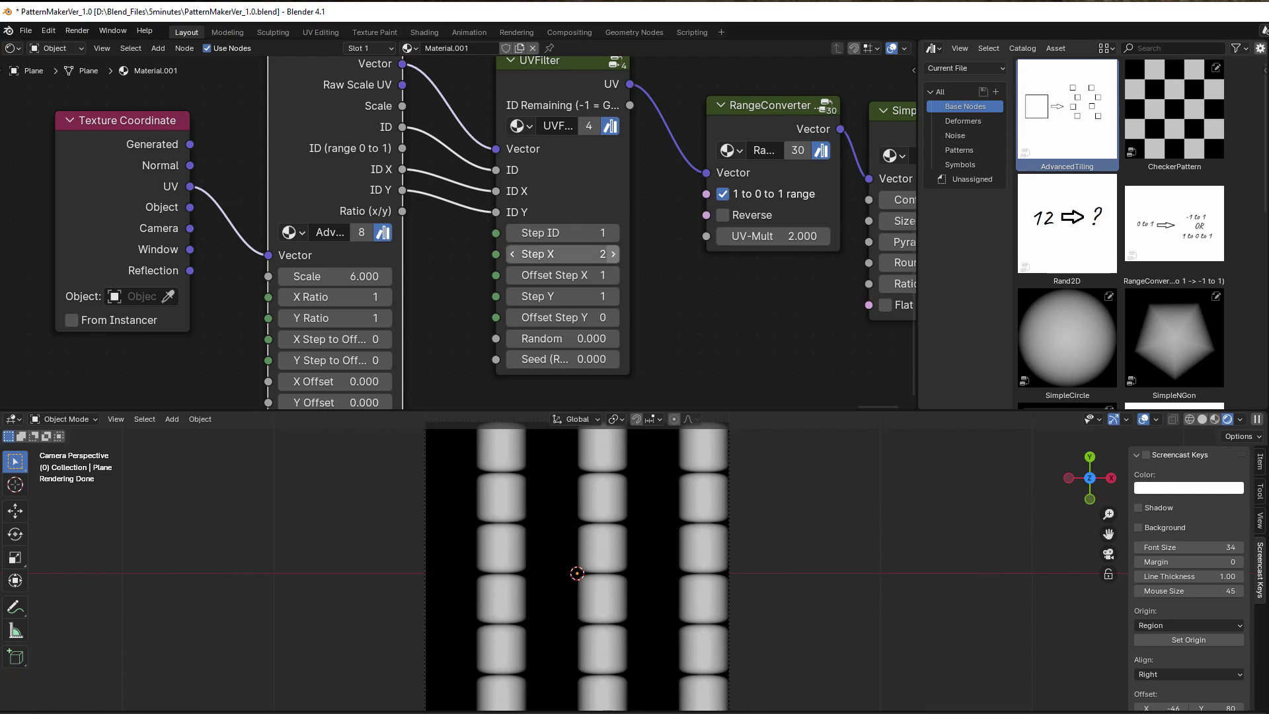
click(513, 253)
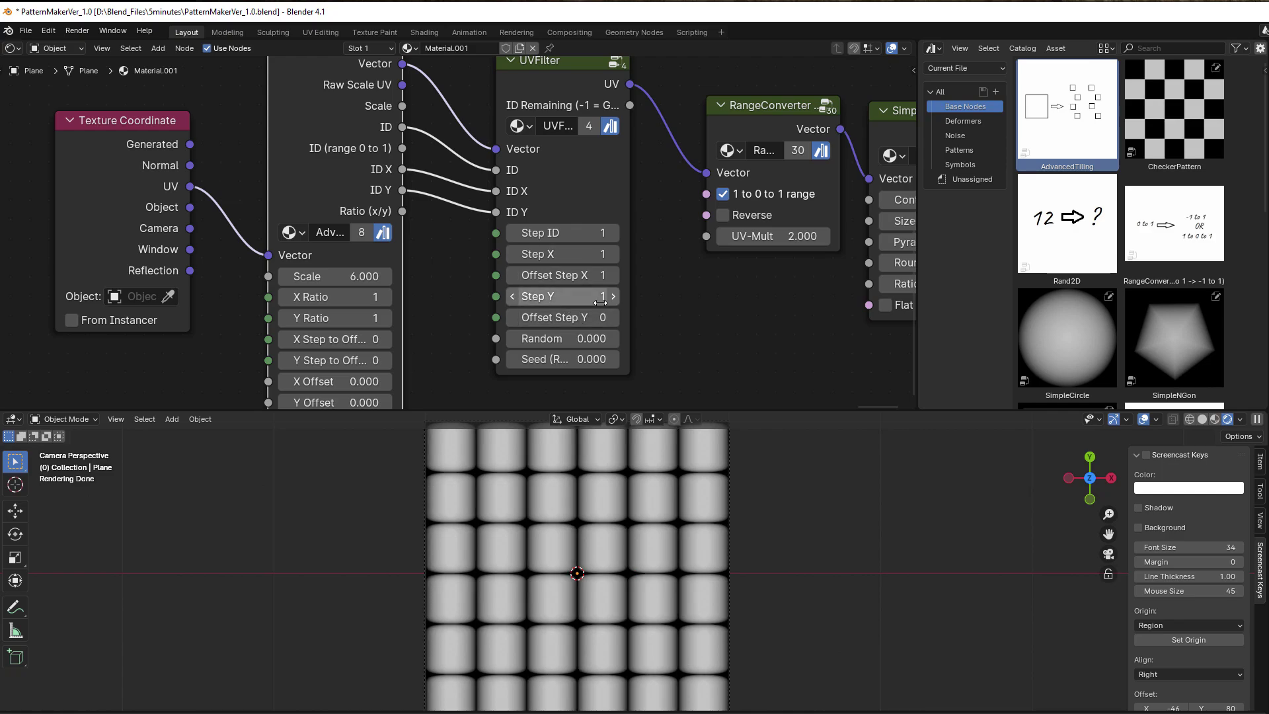
click(613, 296)
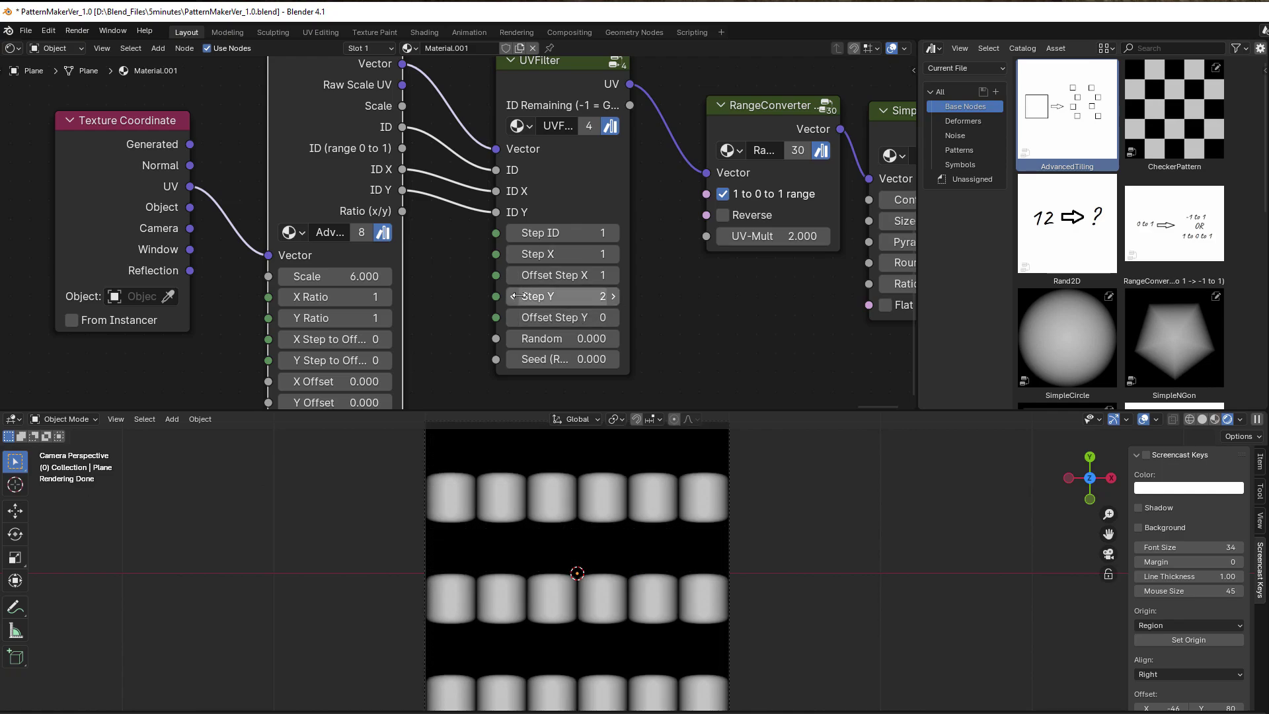
click(513, 296)
- Create a checkered tile layout by setting UVFilter's Step ID to 2 and AdvancedTiling's Scale to 7
click(613, 233)
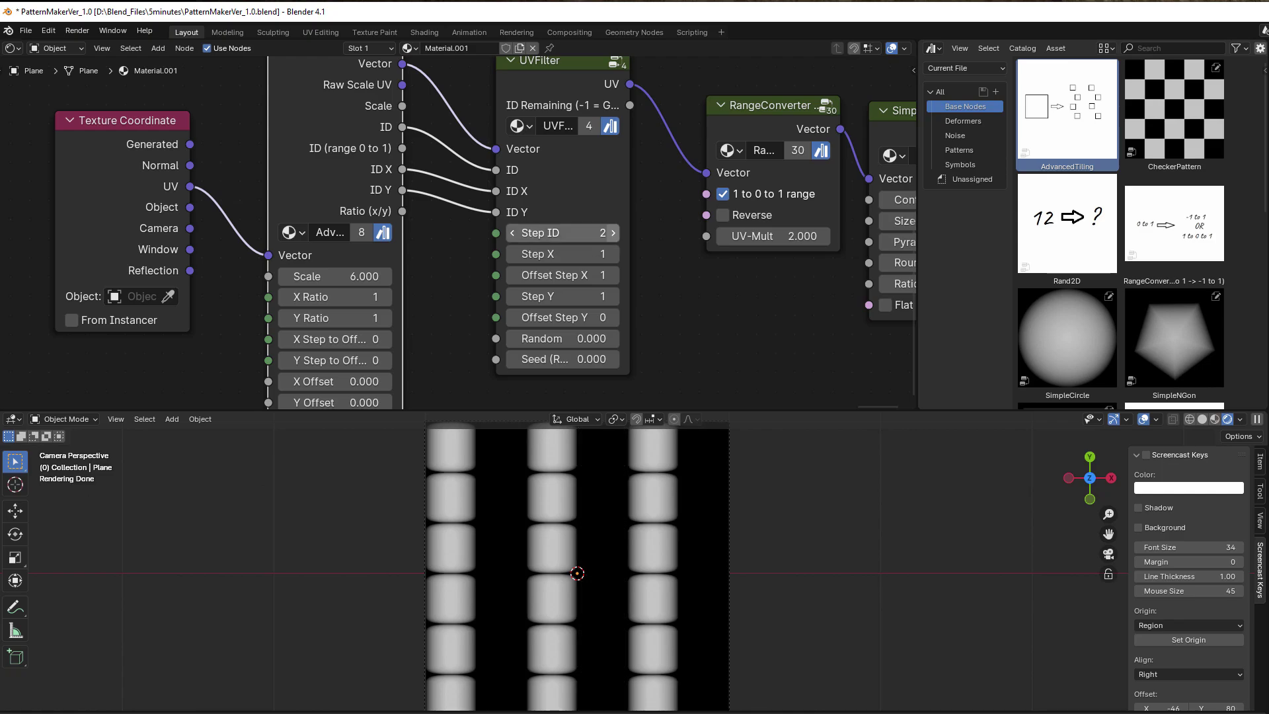
double_click(387, 279)
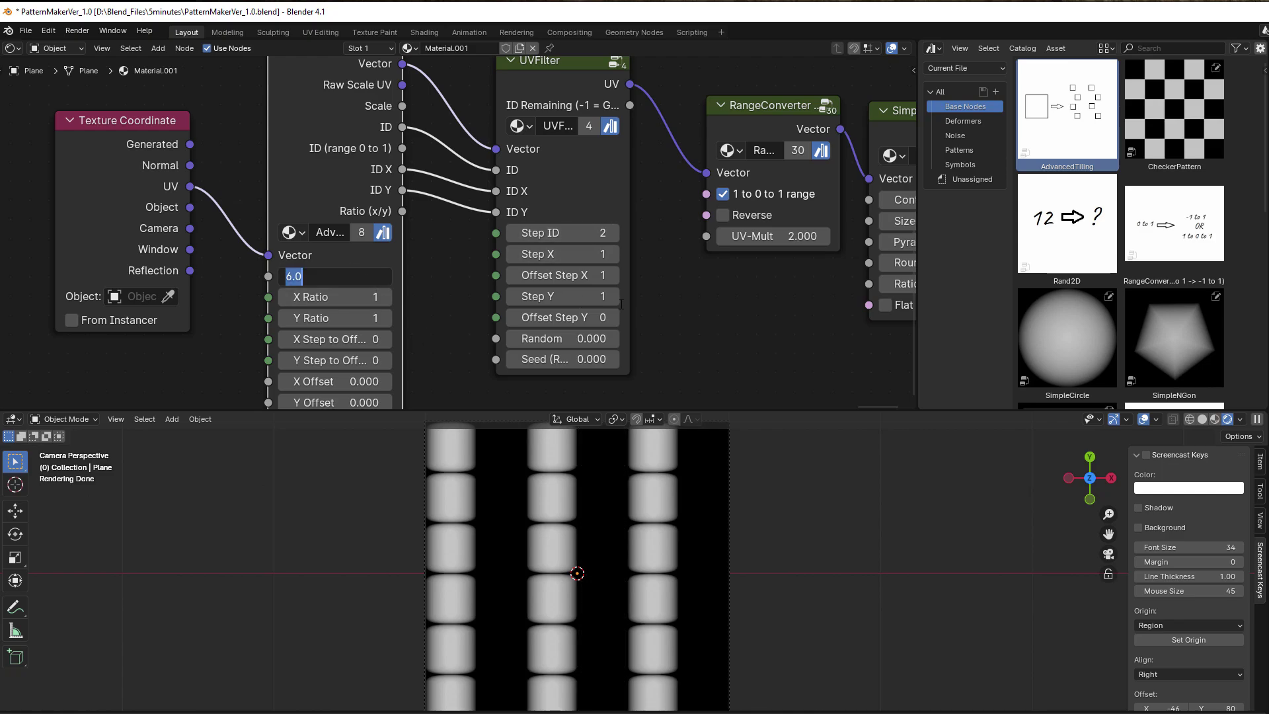
text(7)
key(Return)
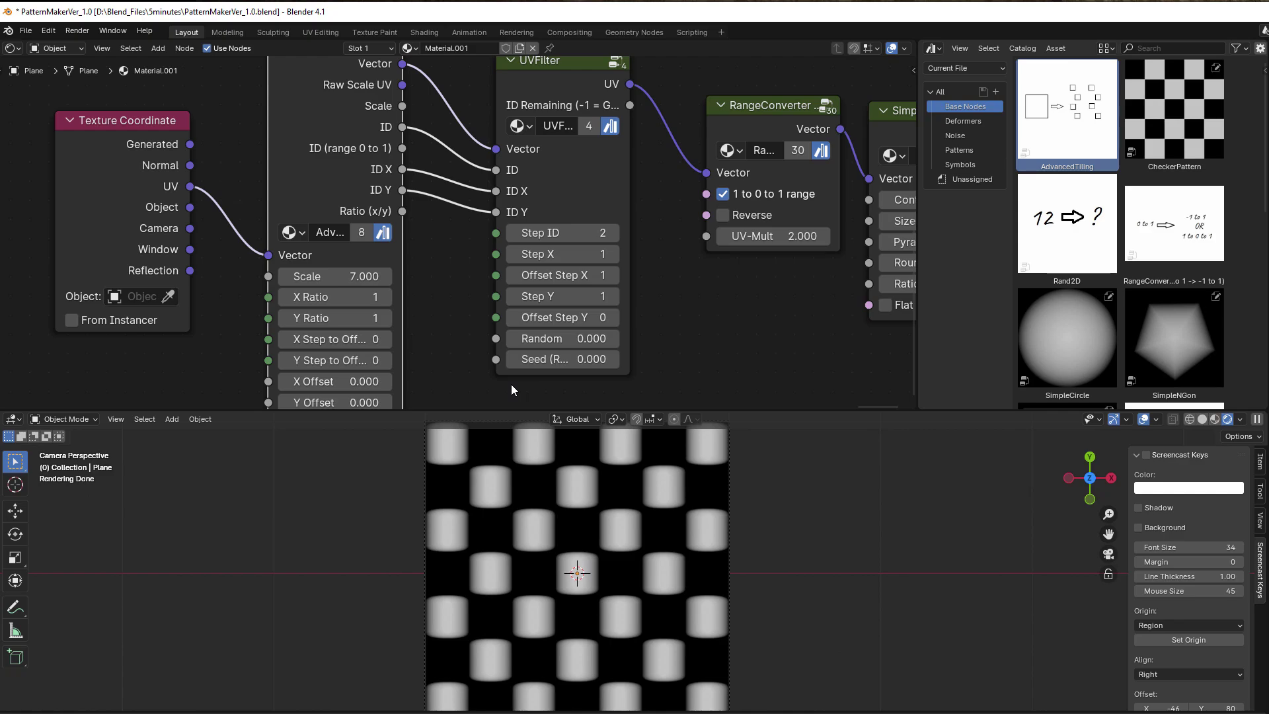
- Delete the AdvancedTiling, UVFilter, RangeConverter and SimpleSquare nodes, keeping only Texture Coordinate and Material Output
ctrl+middle_drag(511, 389, 539, 246)
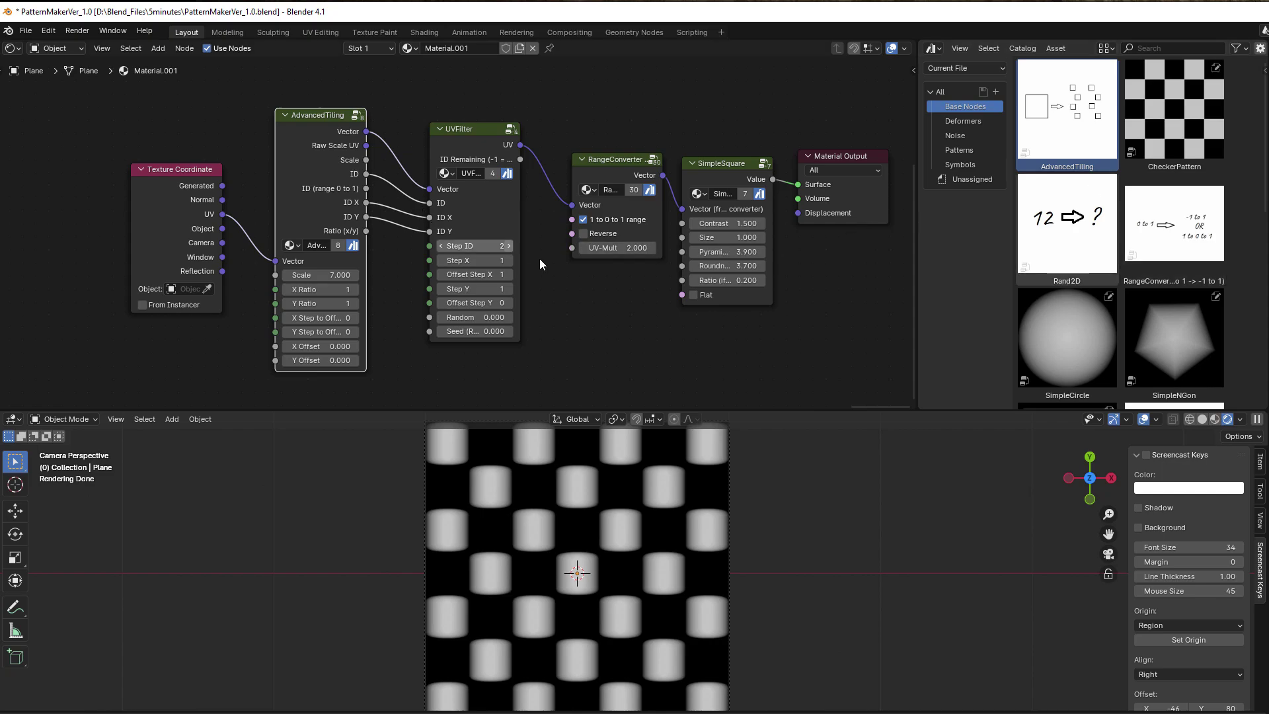
scroll(499, 245, down, 1)
middle_drag(505, 286, 534, 304)
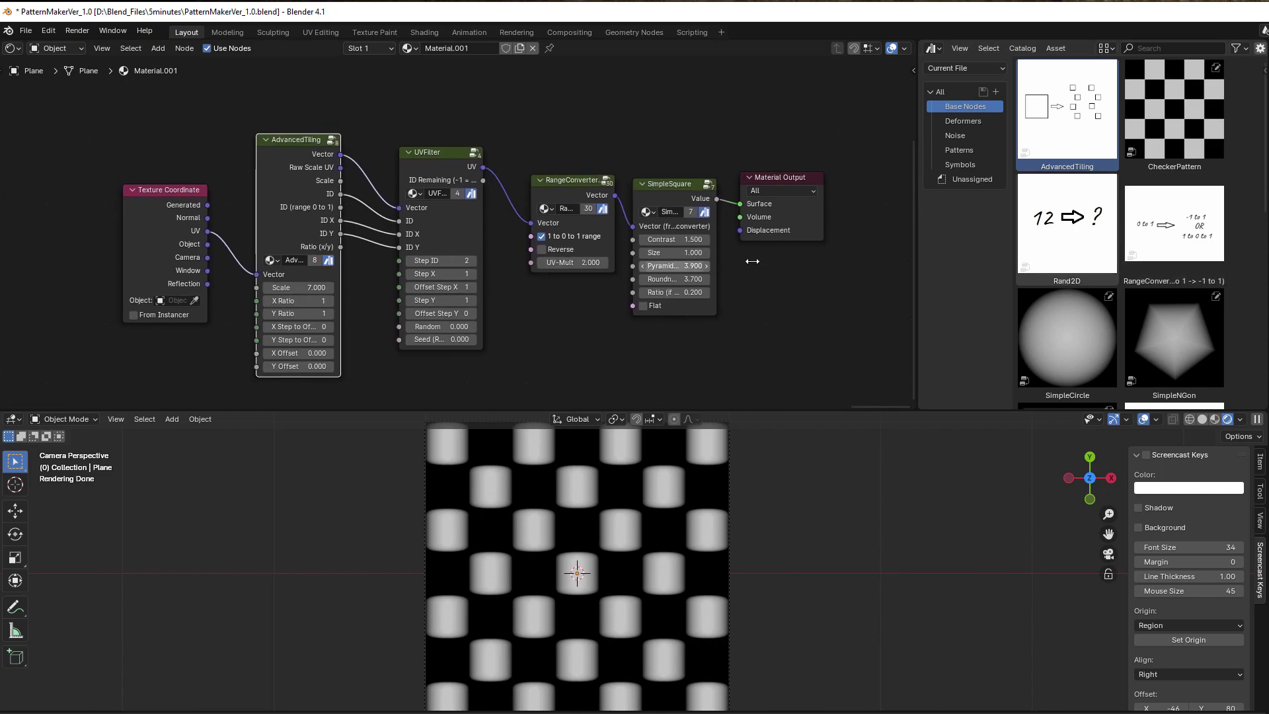
click(964, 122)
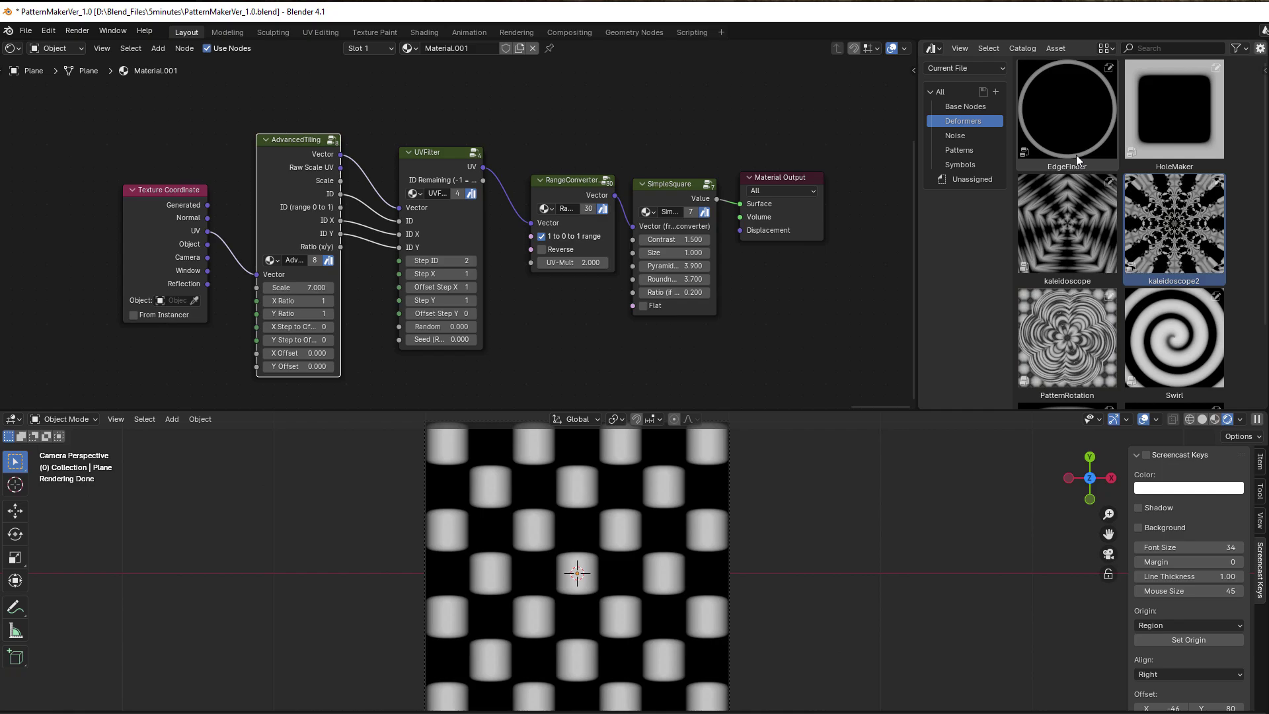
scroll(542, 327, up, 1)
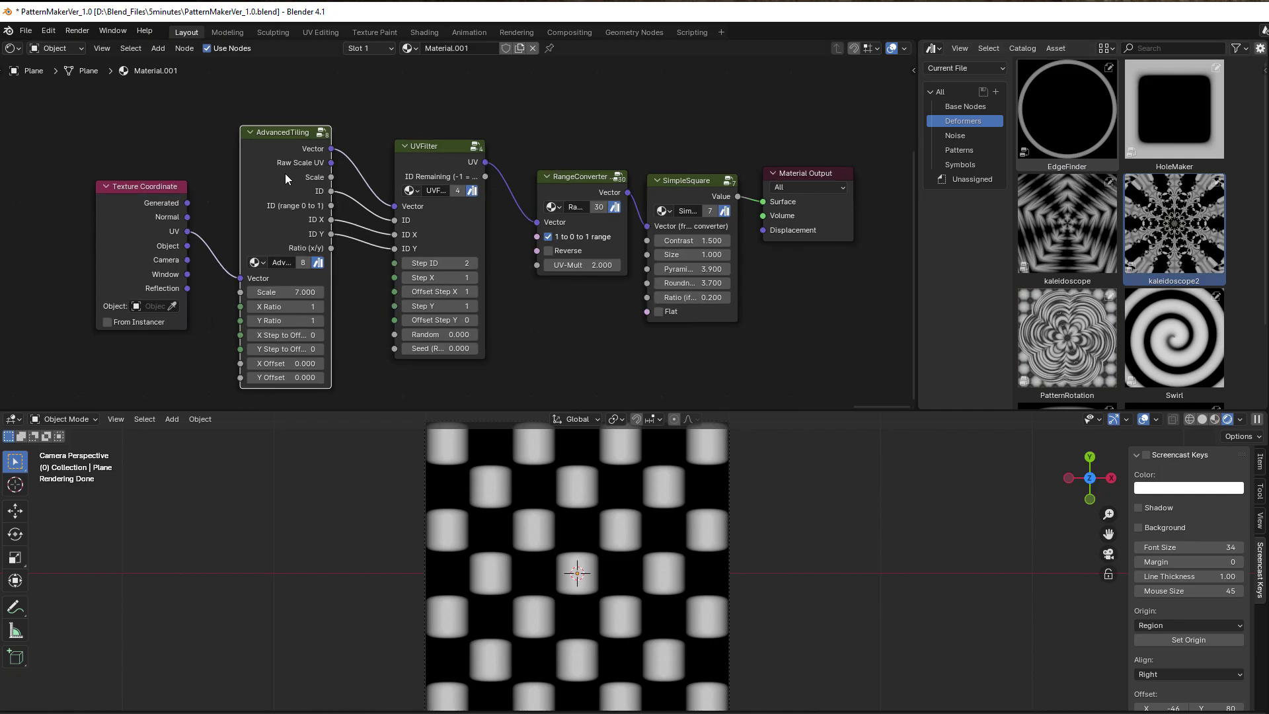
drag(216, 98, 735, 347)
key(x)
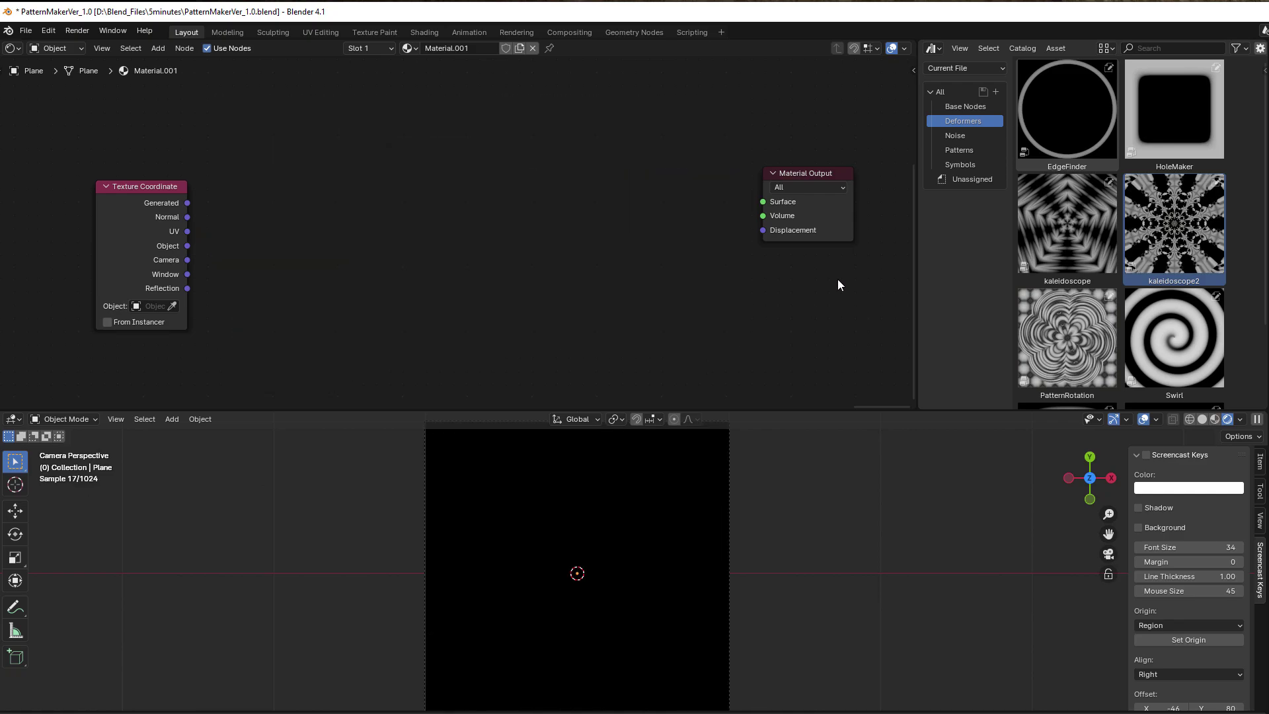
- Add the SimpleNGon and RangeConverter groups from the Base Nodes assets between Texture Coordinate and Material Output
click(948, 106)
drag(1197, 338, 529, 226)
drag(161, 225, 270, 236)
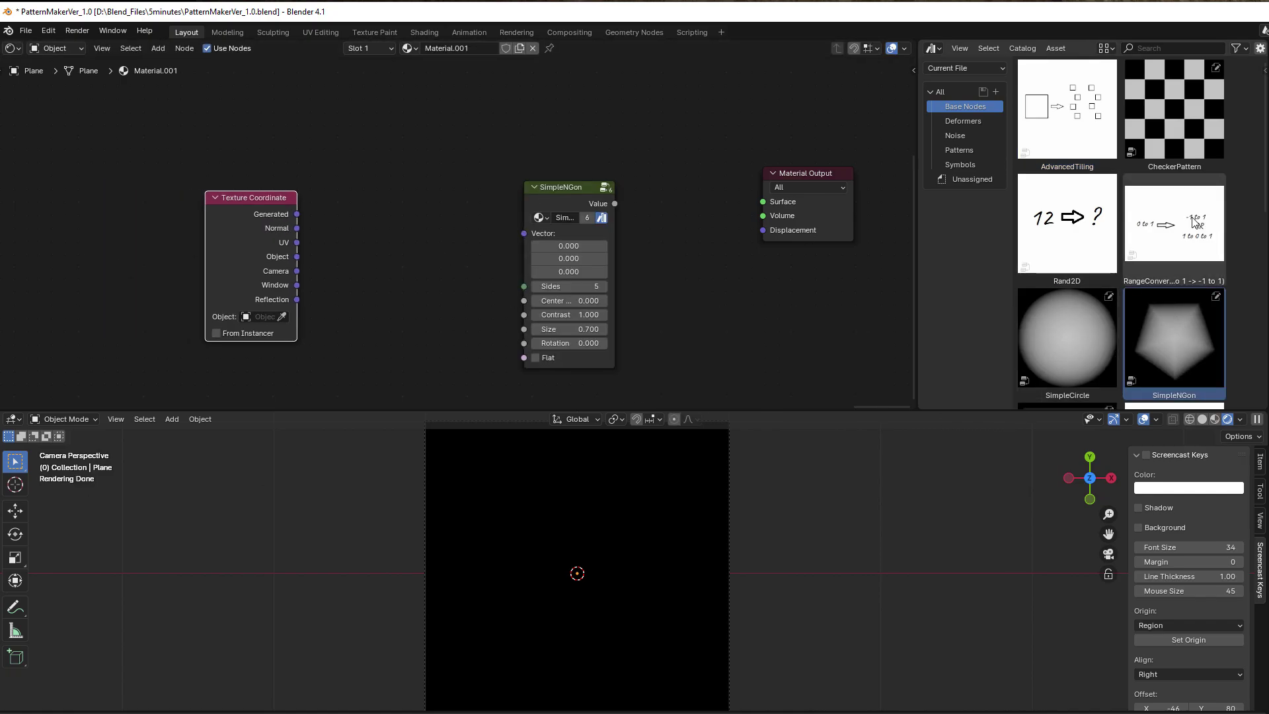
drag(1154, 239, 415, 270)
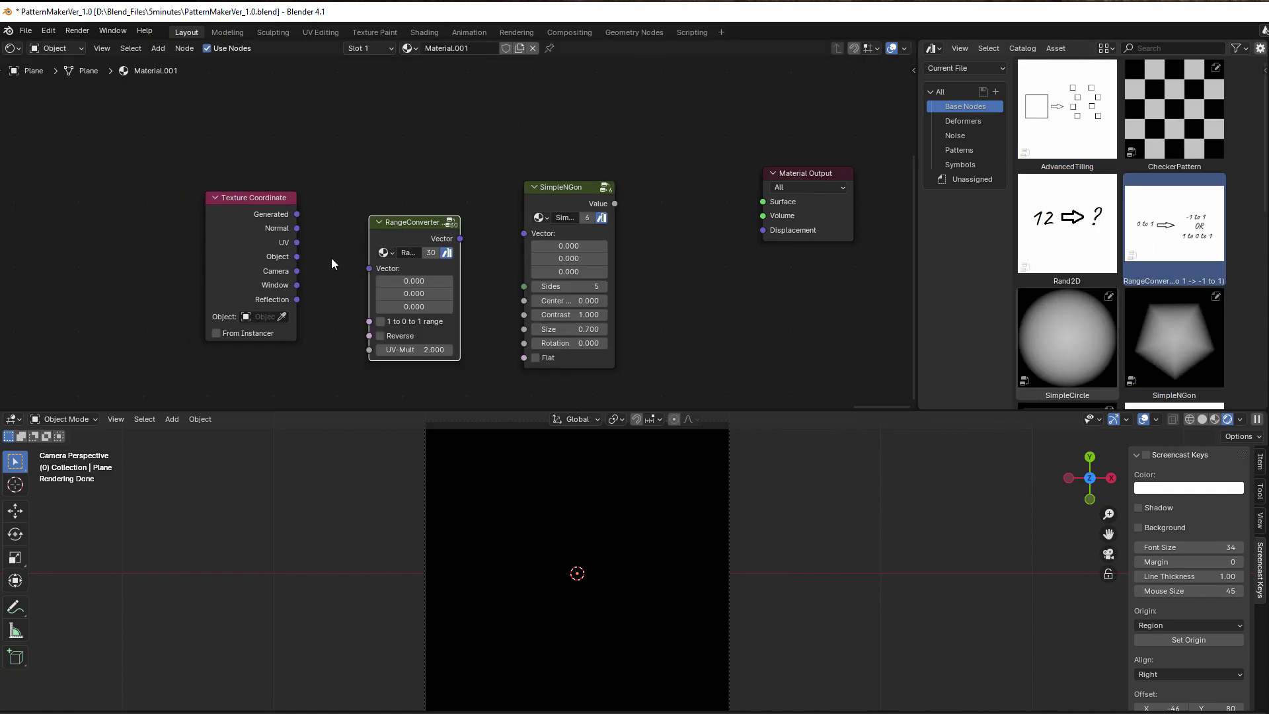
- Wire the UV output through RangeConverter into SimpleNGon's Vector, and SimpleNGon's Value into the Material Output Surface
drag(294, 243, 369, 268)
drag(461, 238, 523, 234)
drag(615, 204, 763, 201)
scroll(621, 481, up, 1)
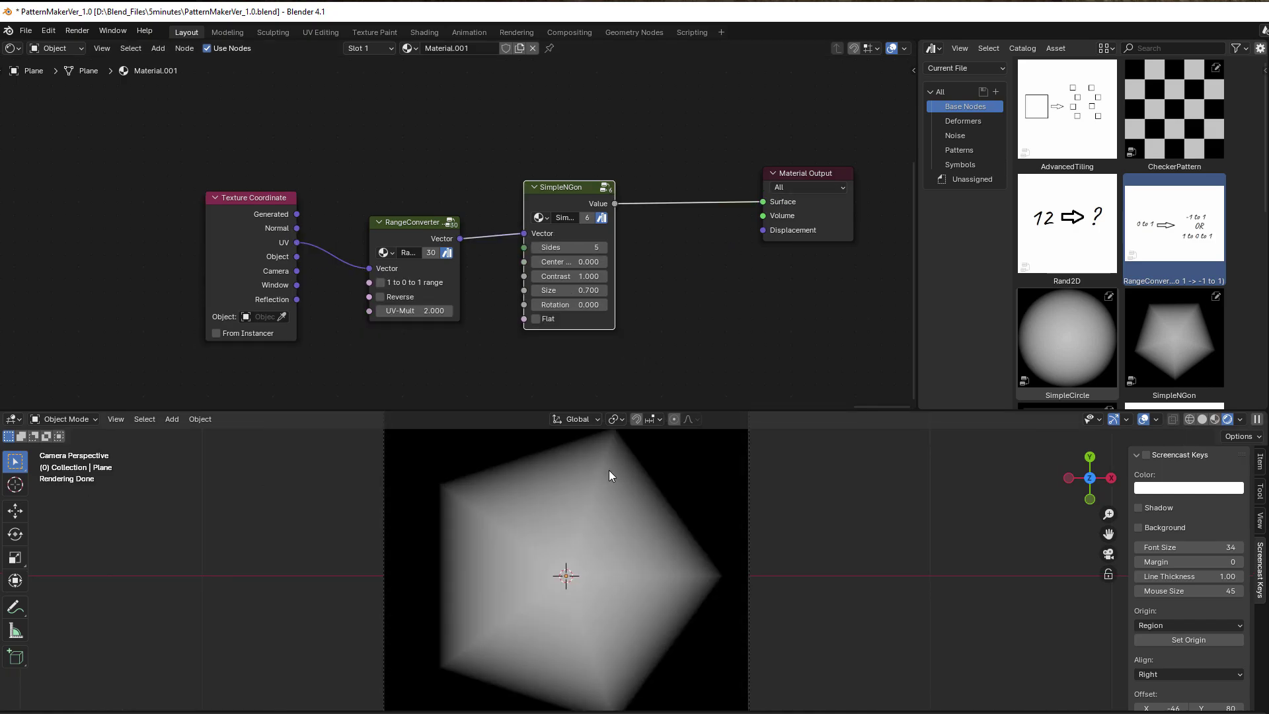
- Shape the SimpleNGon pentagon into a star with the Center value 2, Contrast 2.1 and Size 0.6
middle_drag(717, 300, 725, 250)
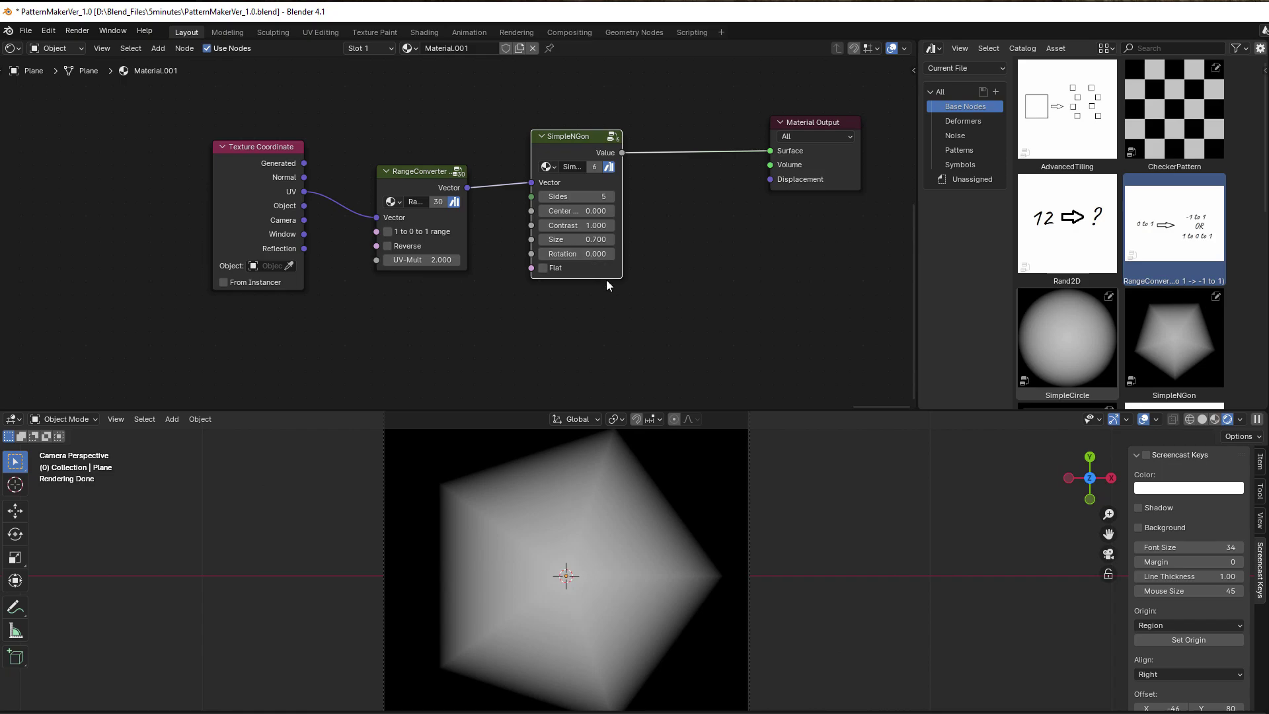
scroll(586, 208, up, 1)
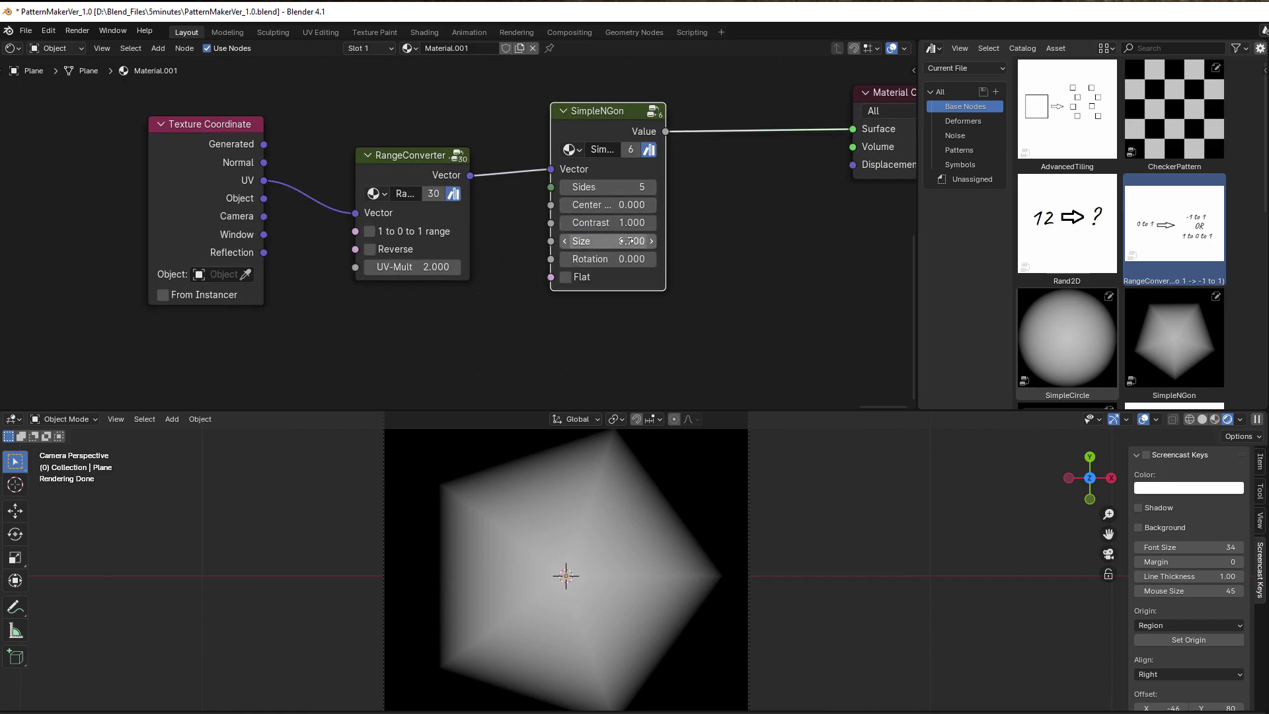
scroll(585, 208, up, 1)
click(597, 211)
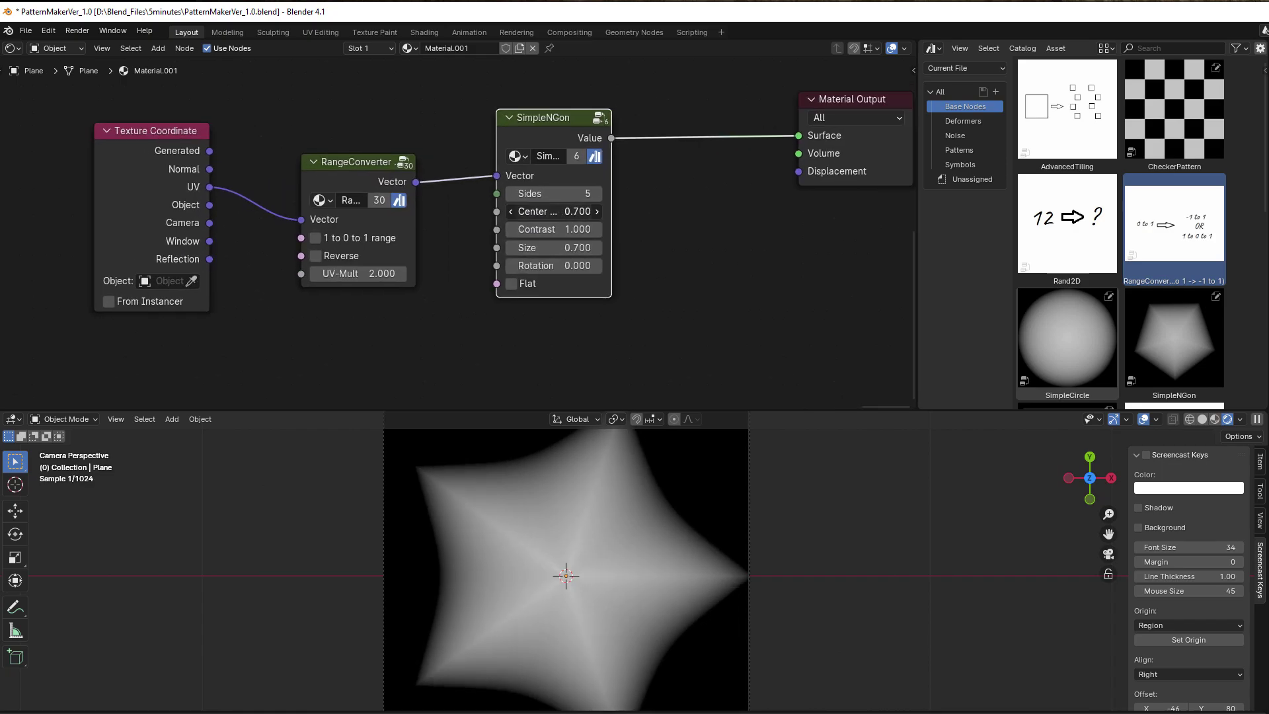
drag(596, 211, 668, 211)
mouse_move(555, 229)
mouse_down()
mouse_move(595, 229)
mouse_move(545, 247)
mouse_up()
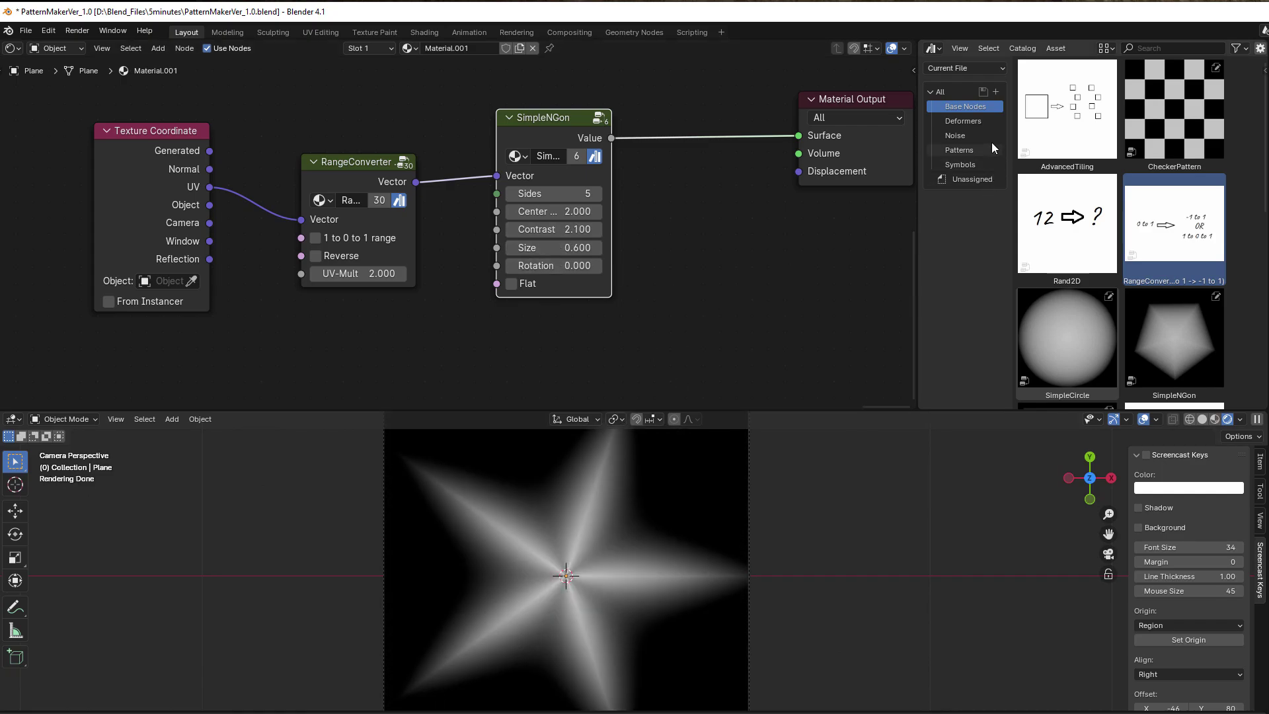
- Add the EdgeFinder group from the Deformers assets and wire it between SimpleNGon's Value and the Material Output Surface
click(963, 122)
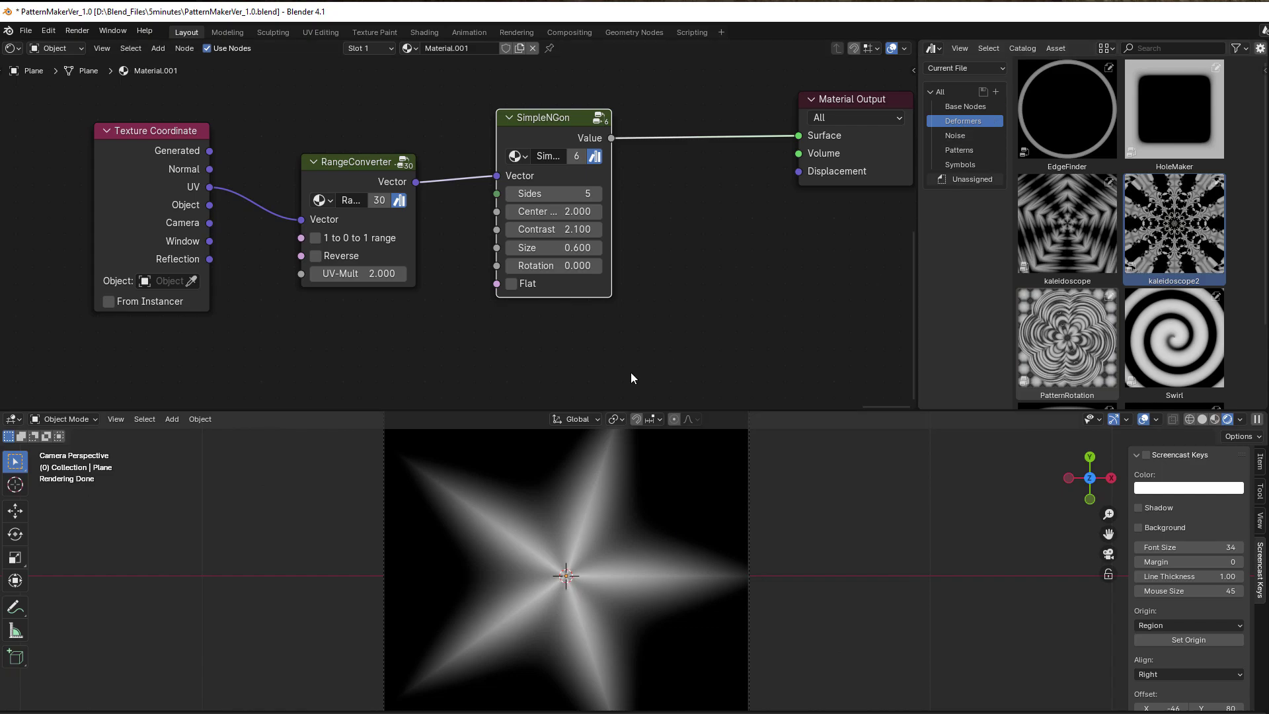
scroll(743, 204, down, 2)
drag(1066, 112, 687, 274)
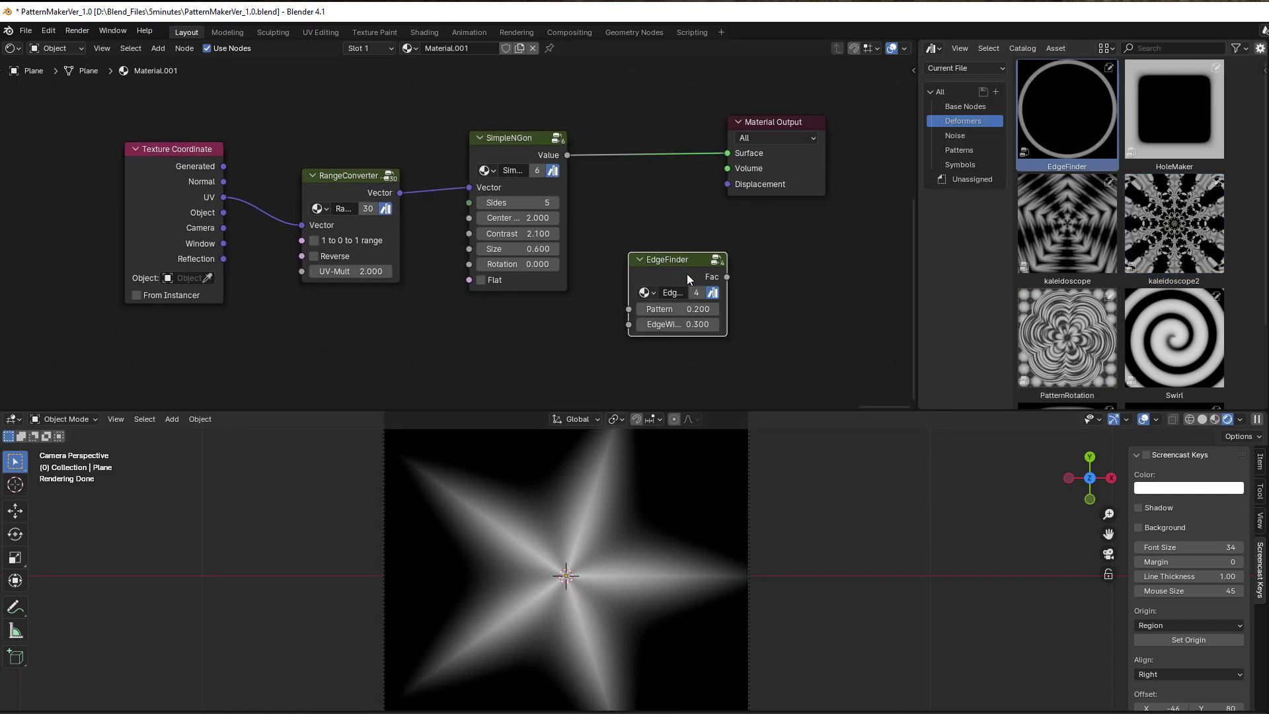
drag(567, 154, 628, 309)
drag(726, 276, 725, 153)
drag(666, 276, 637, 207)
- Set SimpleNGon's Size to 0.3 and EdgeFinder's edge width to 0.3, trying widths of 0.2 and 0.1
mouse_move(647, 255)
mouse_down()
mouse_move(694, 255)
mouse_move(634, 255)
mouse_up()
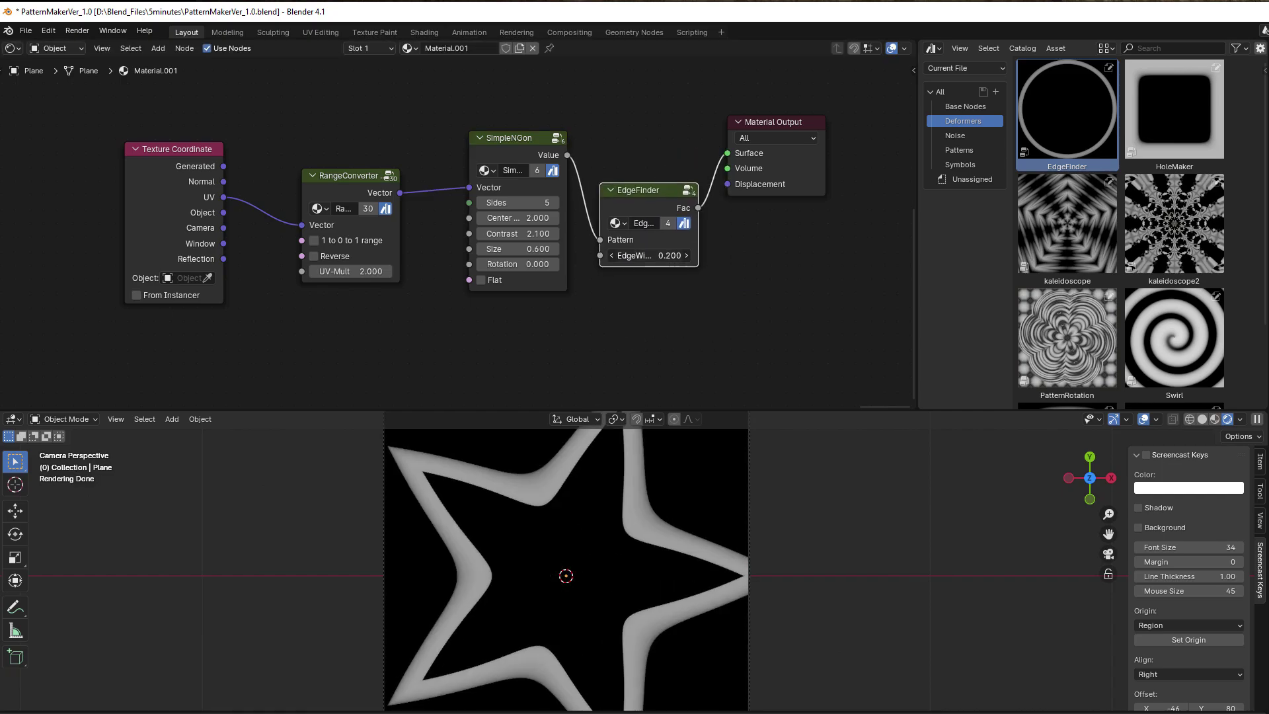
drag(481, 250, 456, 249)
drag(634, 255, 644, 255)
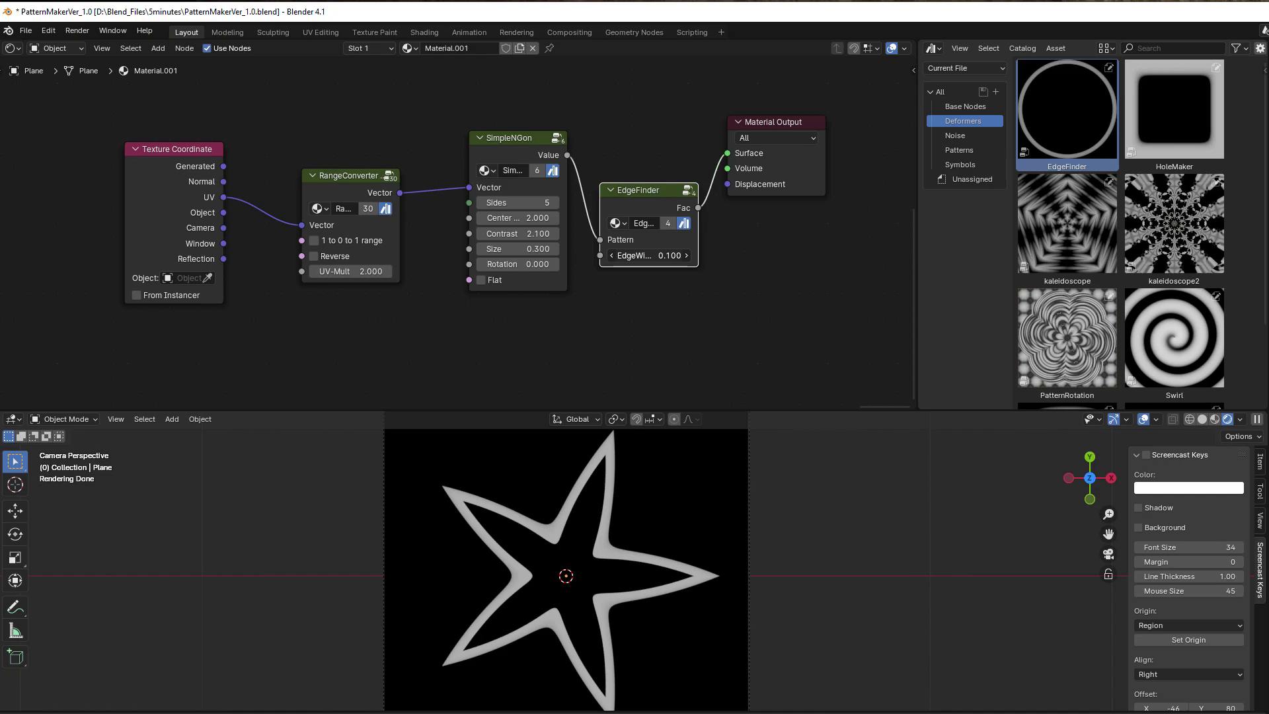
drag(644, 255, 664, 255)
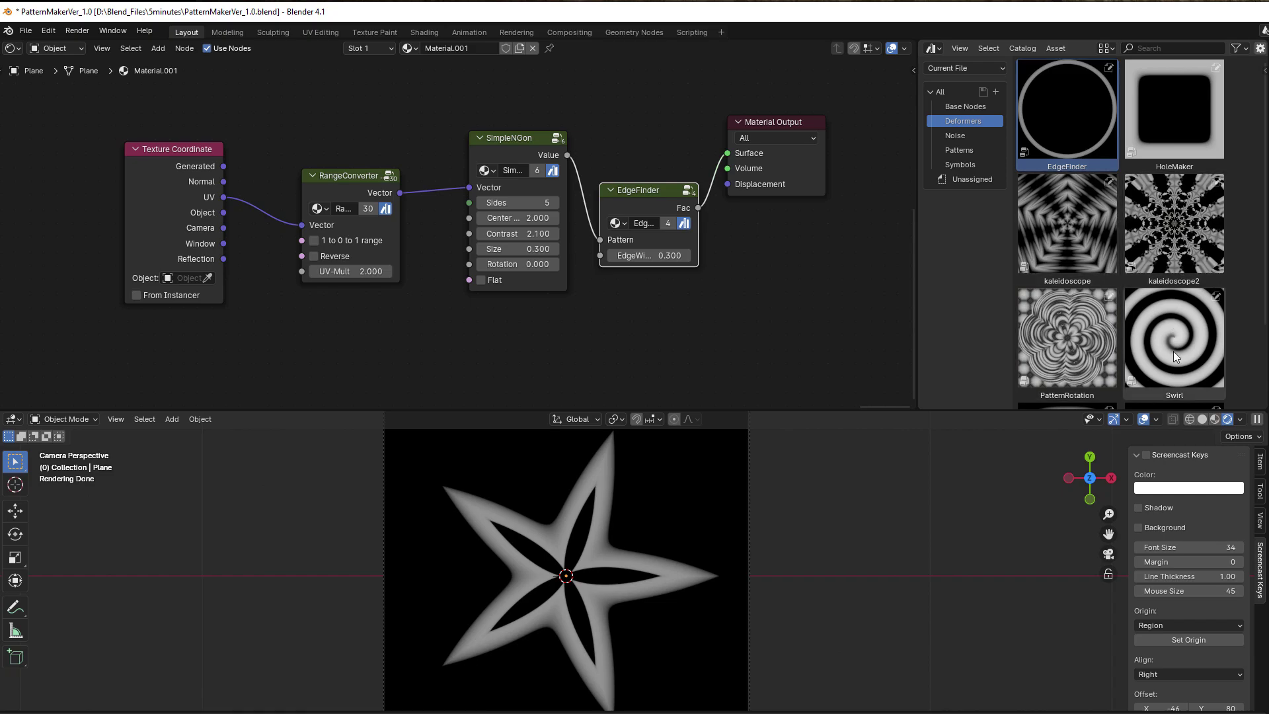
- Add the kaleidoscope2 group from the Deformers assets below the SimpleNGon node
click(1171, 205)
drag(1182, 218, 549, 352)
click(562, 281)
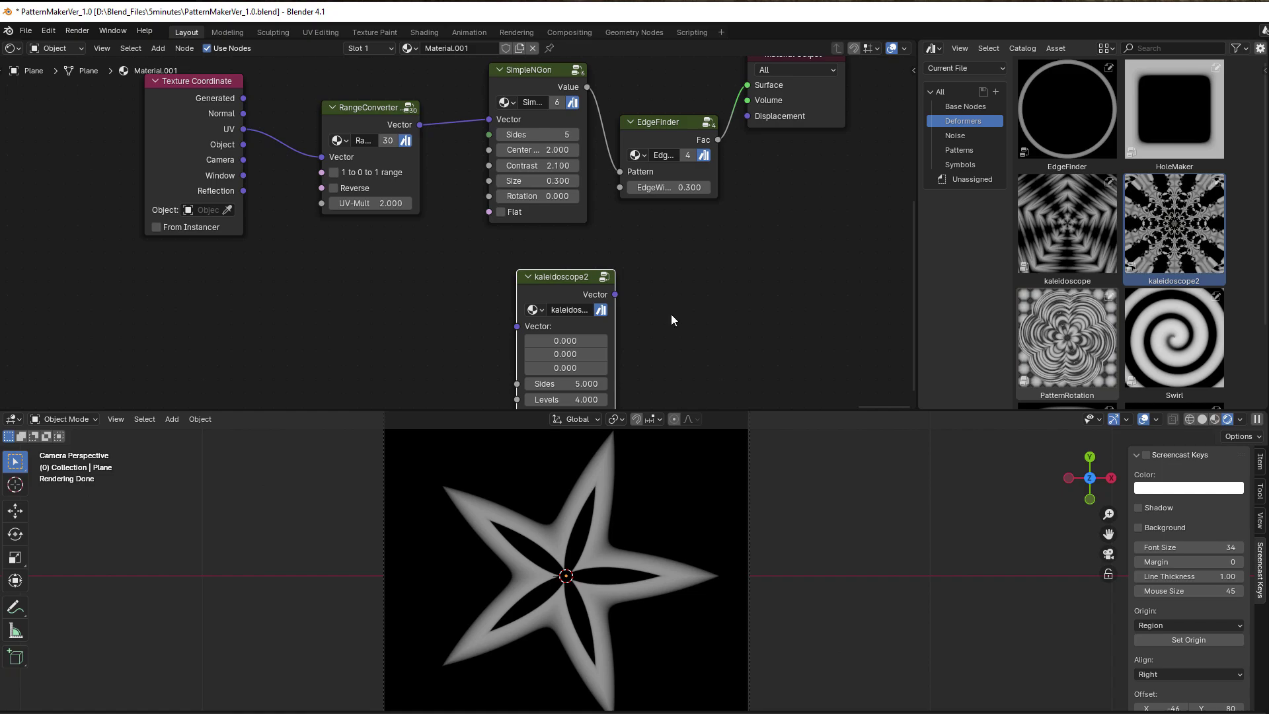
- Wire the Texture Coordinate UV into kaleidoscope2's Vector and kaleidoscope2's output into SimpleNGon's Vector, bypassing the RangeConverter
key(Home)
drag(546, 283, 520, 284)
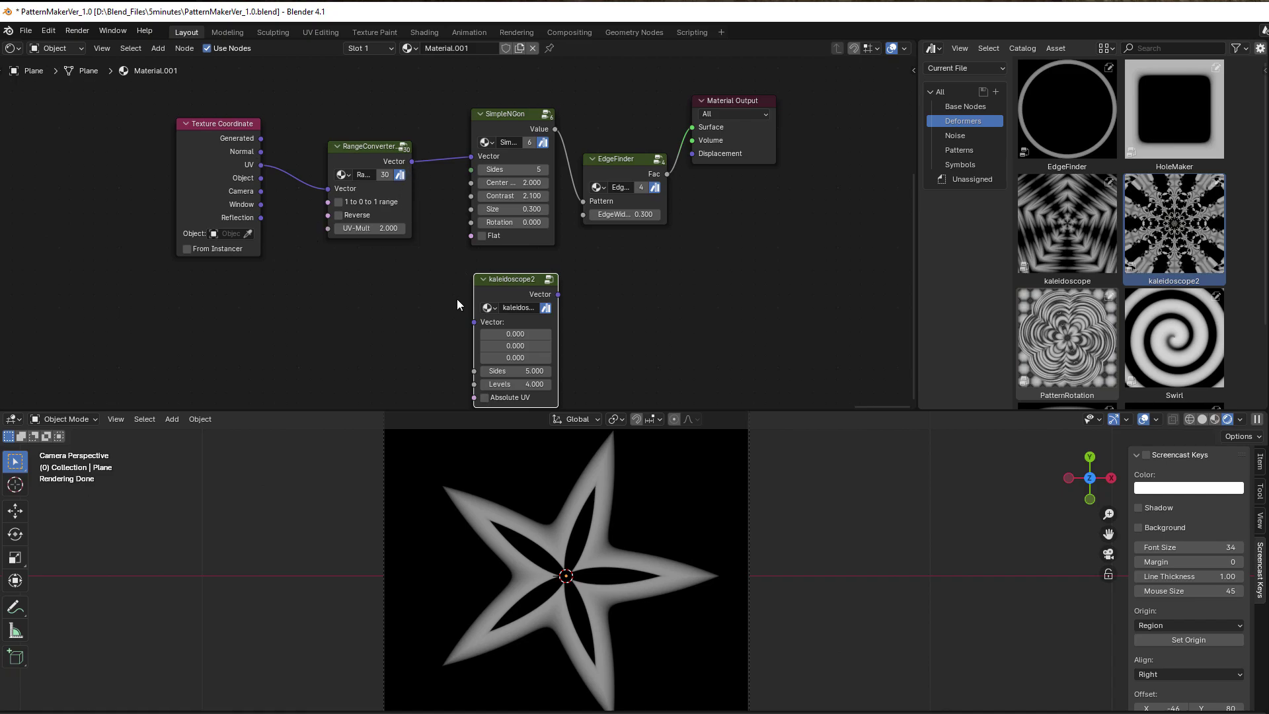
drag(261, 151, 465, 324)
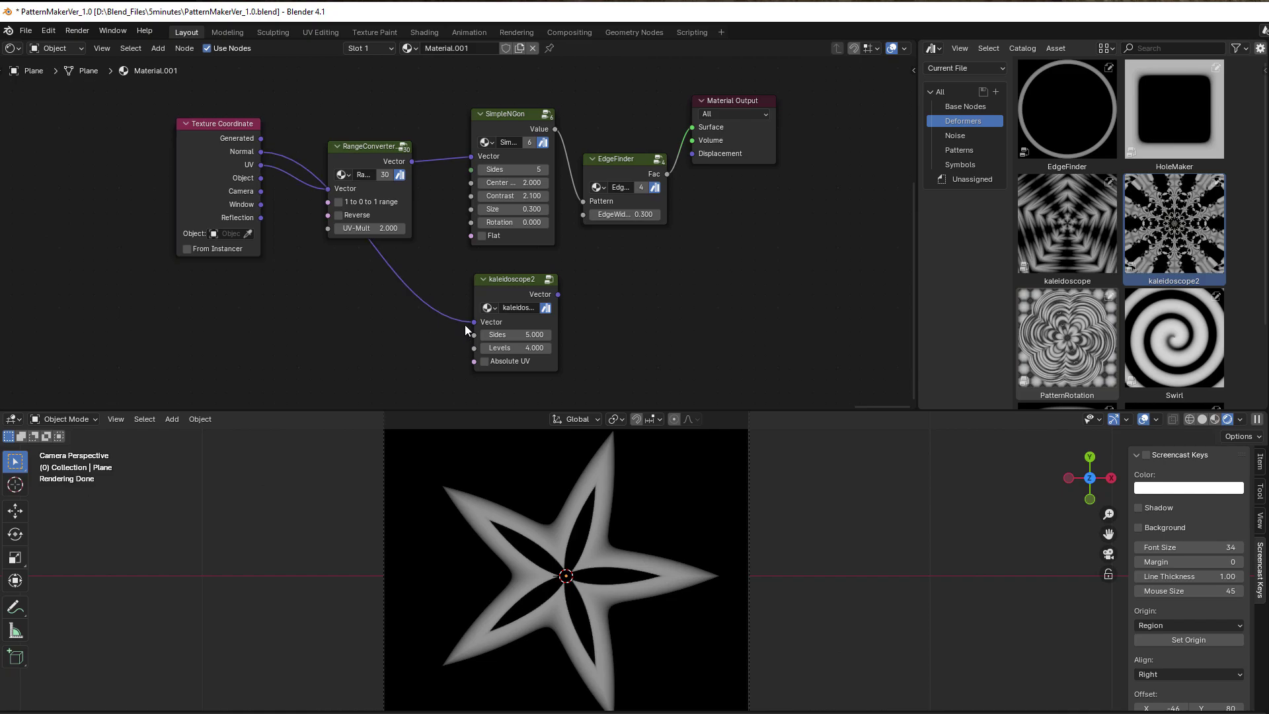
drag(443, 258, 477, 331)
drag(525, 289, 471, 156)
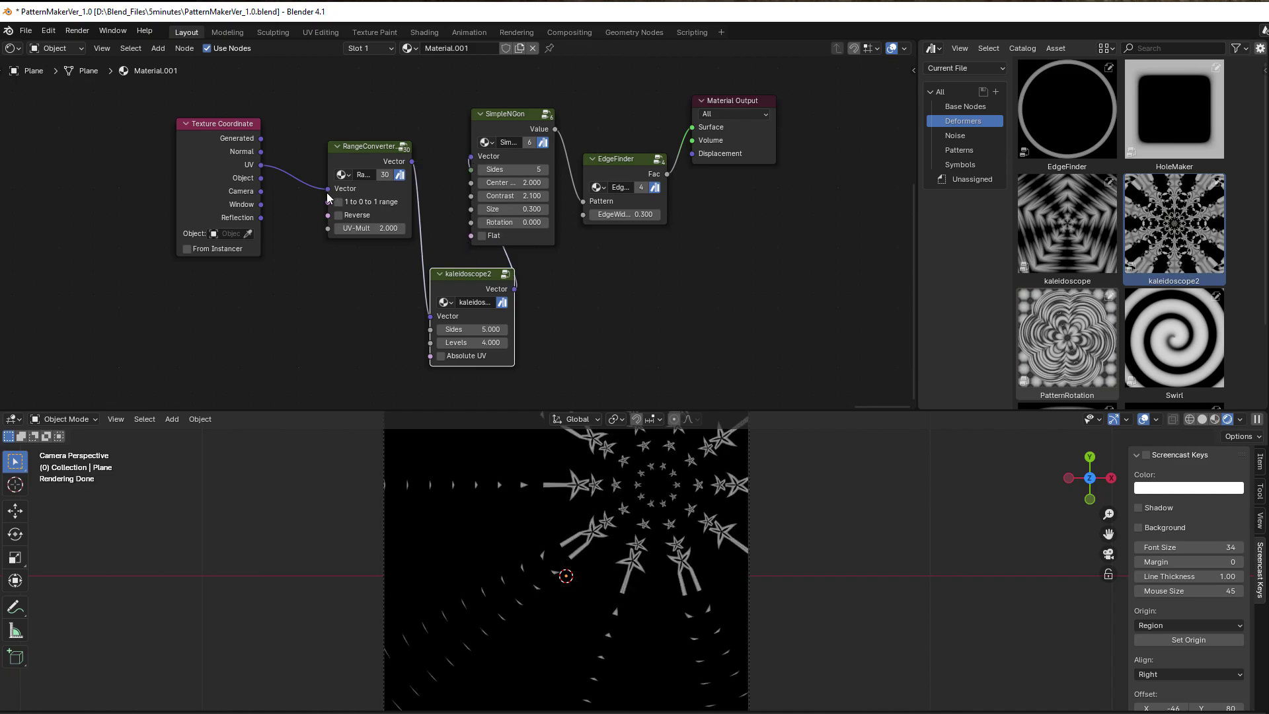
drag(260, 165, 431, 318)
drag(411, 161, 470, 156)
drag(475, 284, 474, 160)
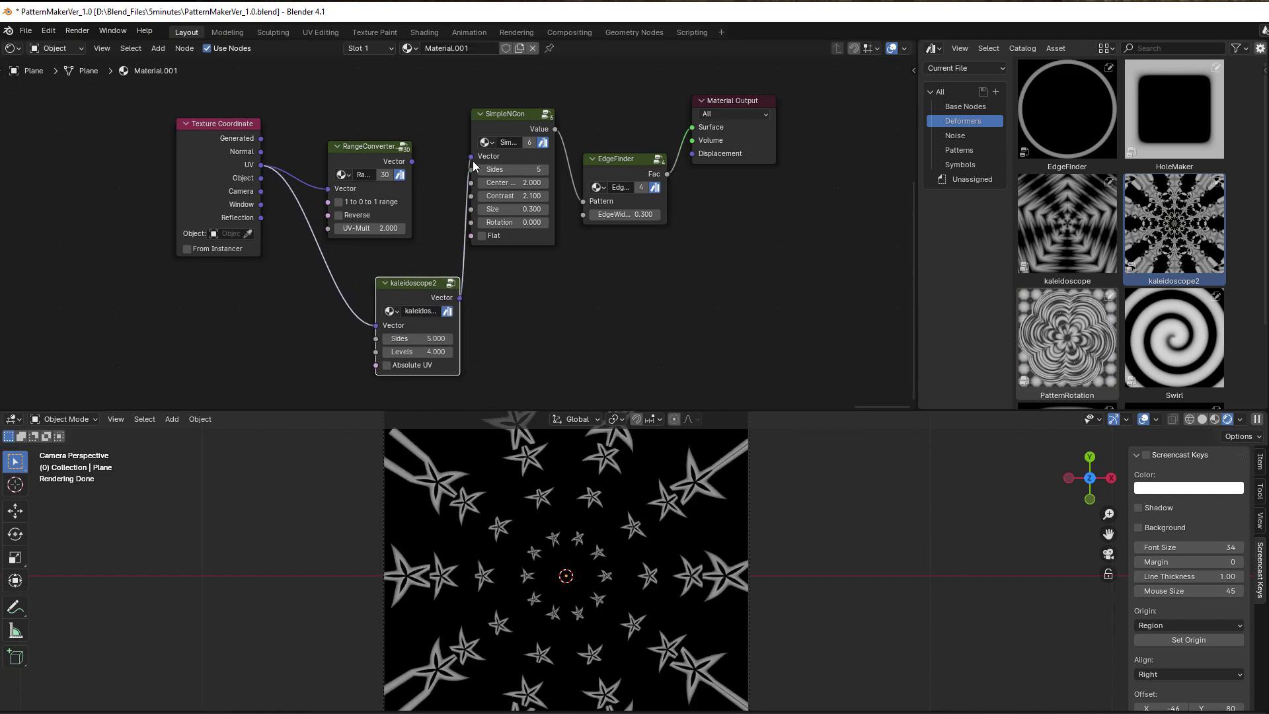
- Delete the RangeConverter node and line up kaleidoscope2 and Texture Coordinate in front of SimpleNGon
click(367, 149)
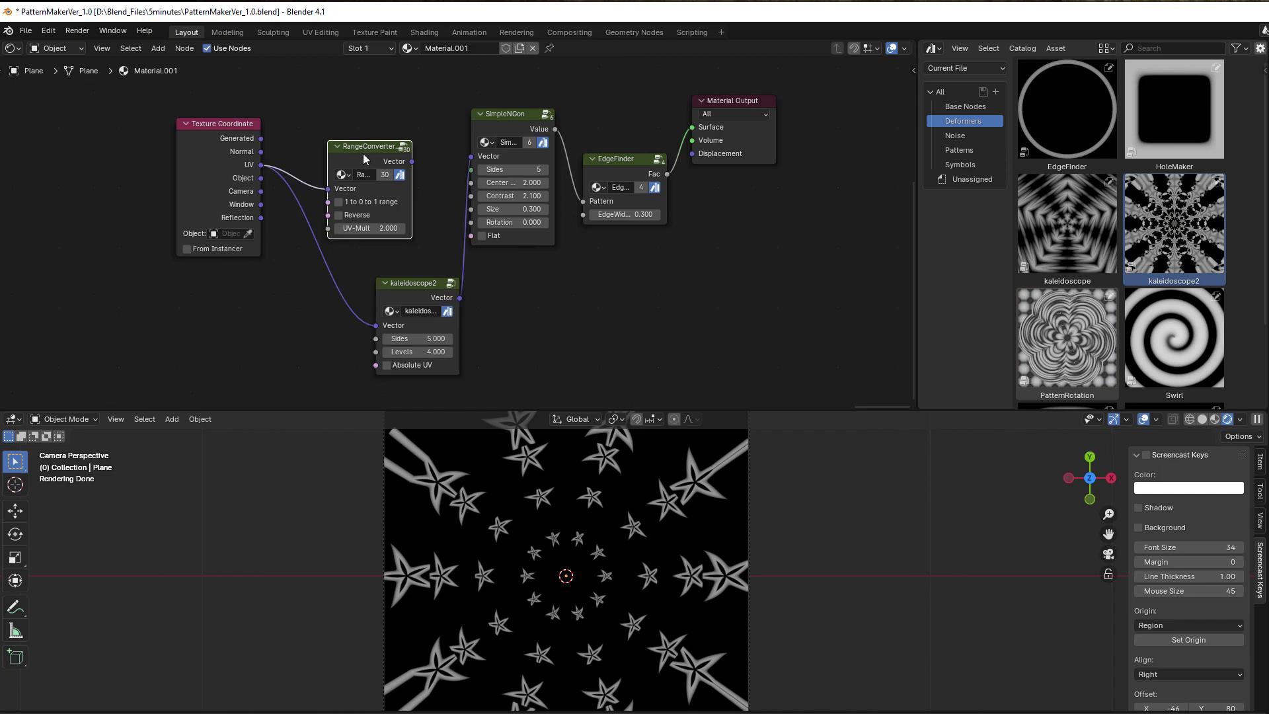
key(x)
drag(401, 288, 381, 156)
drag(216, 197, 272, 207)
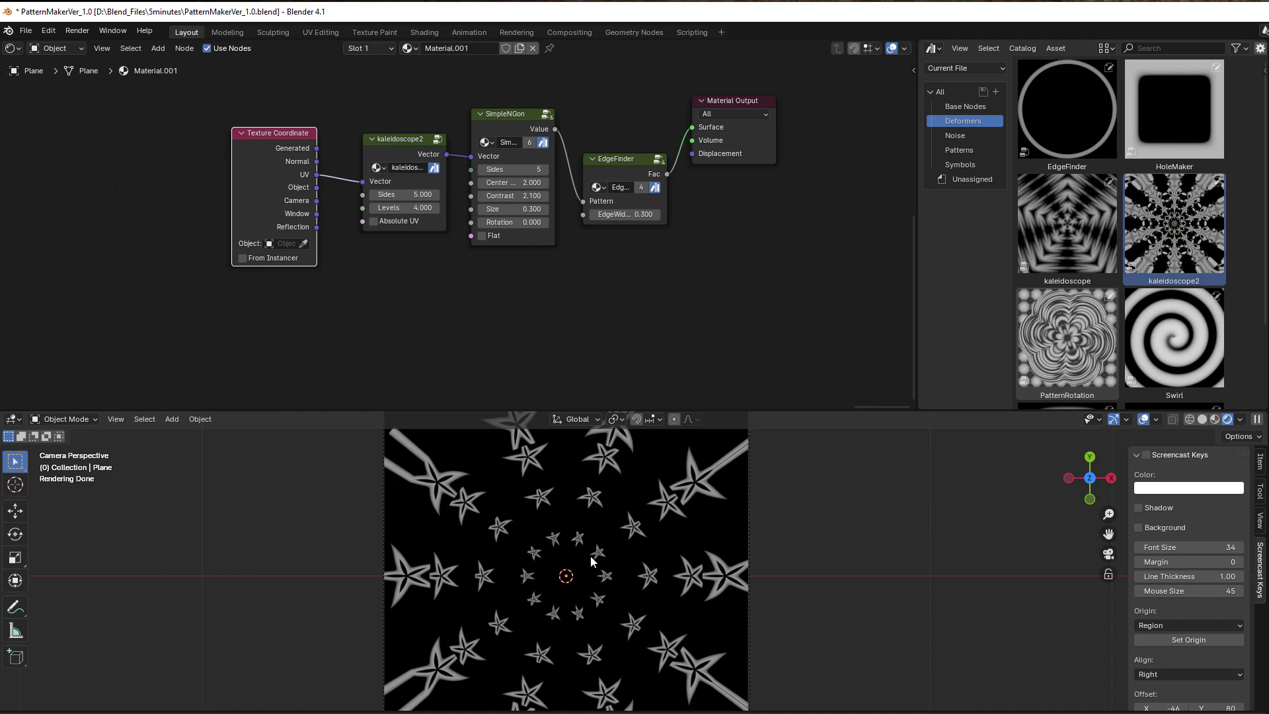
- Try kaleidoscope2 with Levels 2.4 and Sides 4.1, and return Sides to 5 and Levels to 4
scroll(484, 330, up, 3)
drag(436, 230, 356, 230)
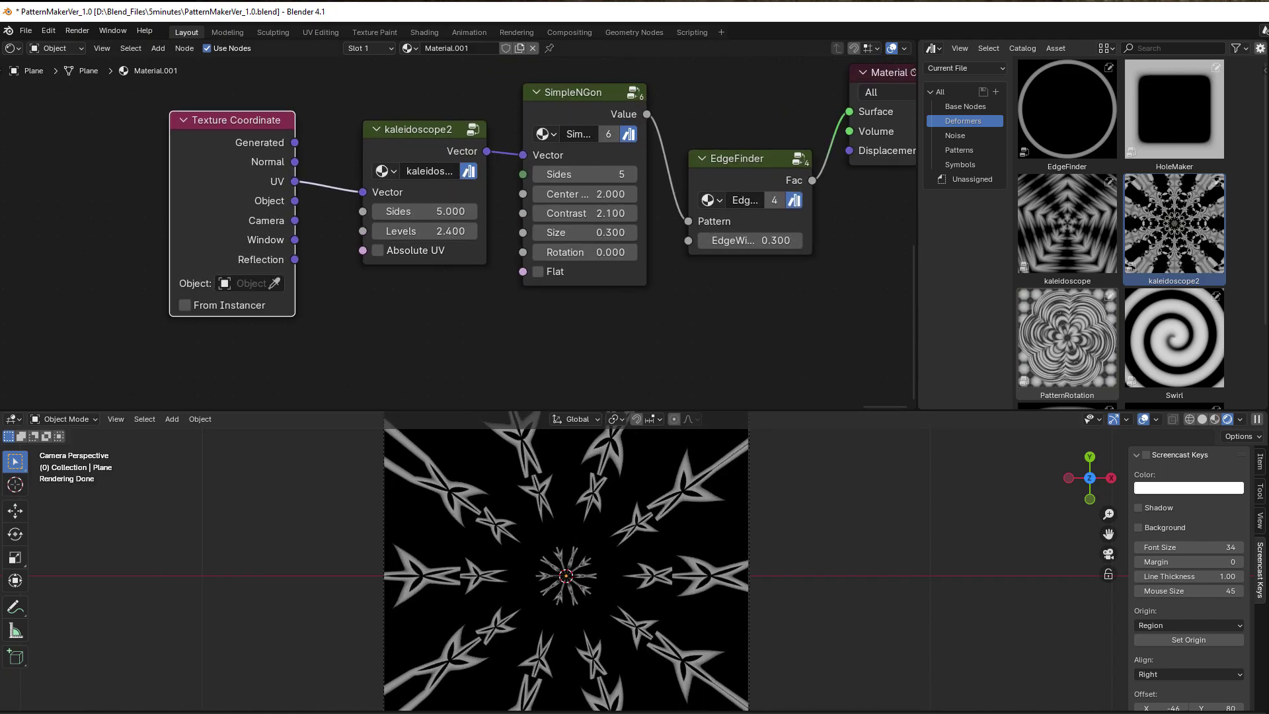
mouse_move(426, 211)
mouse_down()
mouse_move(456, 211)
mouse_move(407, 211)
mouse_move(430, 211)
mouse_up()
click(429, 211)
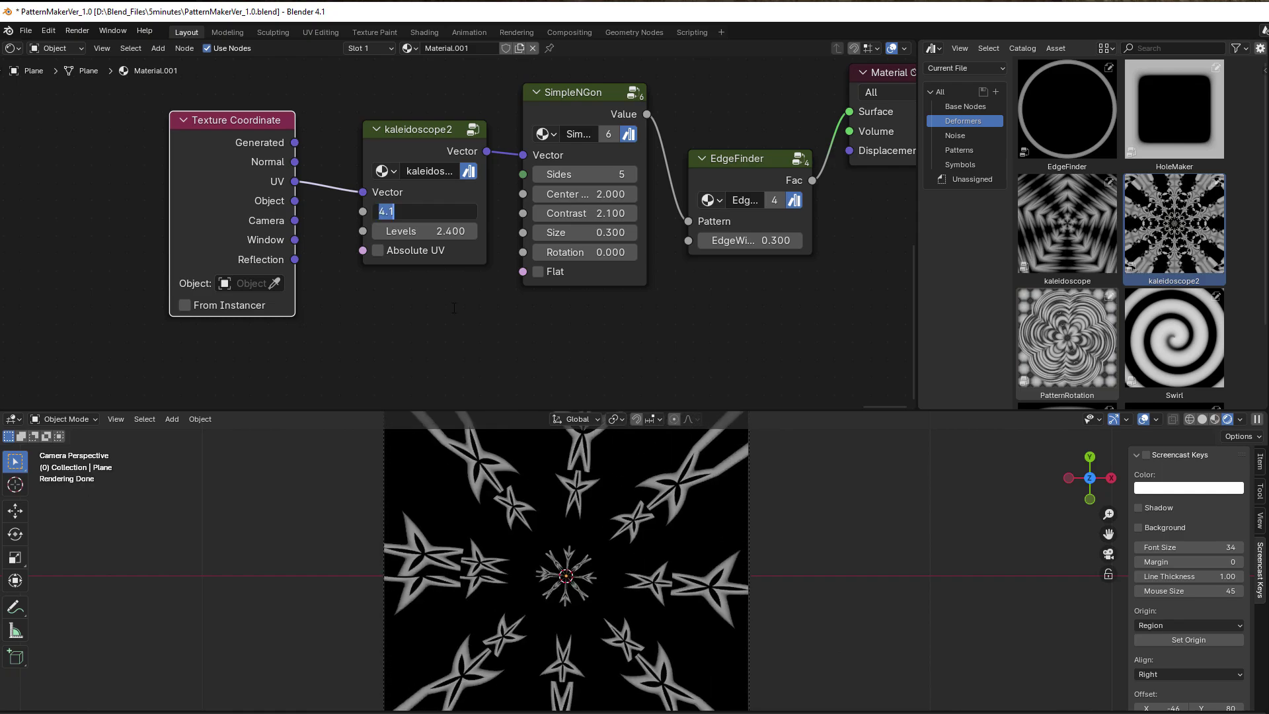
text(5)
key(Tab)
text(4)
key(Return)
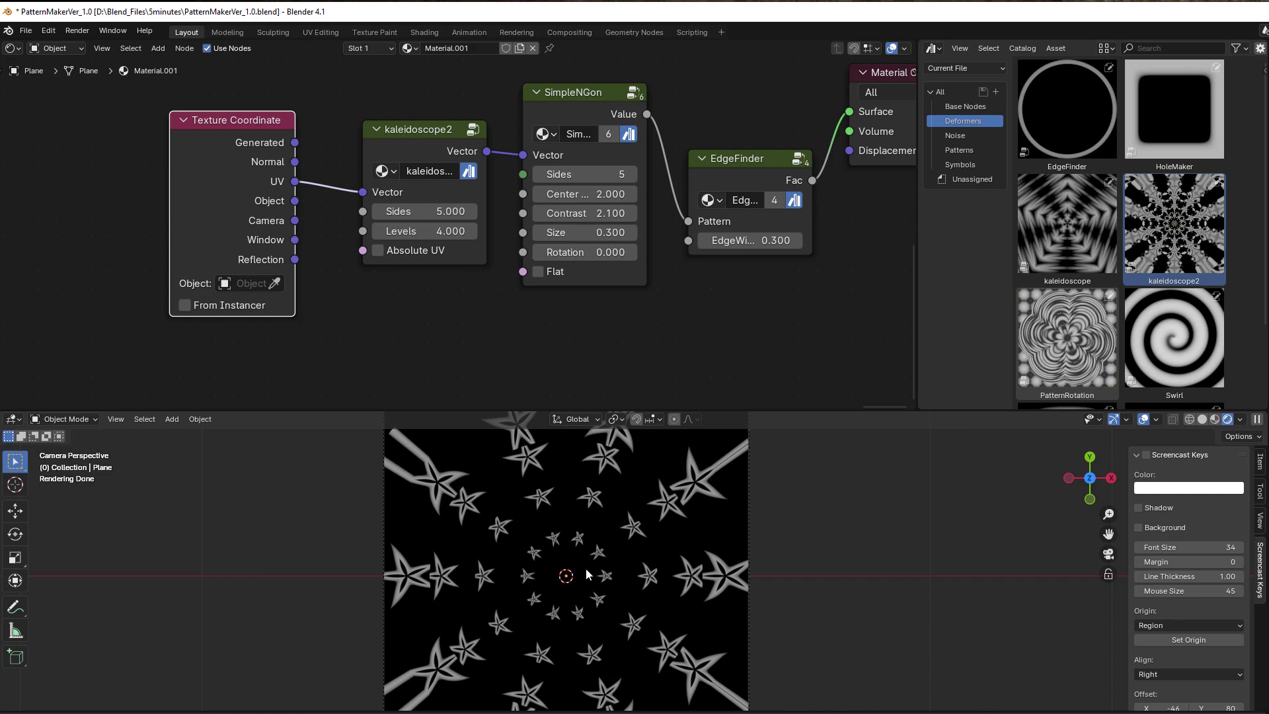
- Set SimpleNGon's Size to 1 and Rotation to -0.5
click(584, 232)
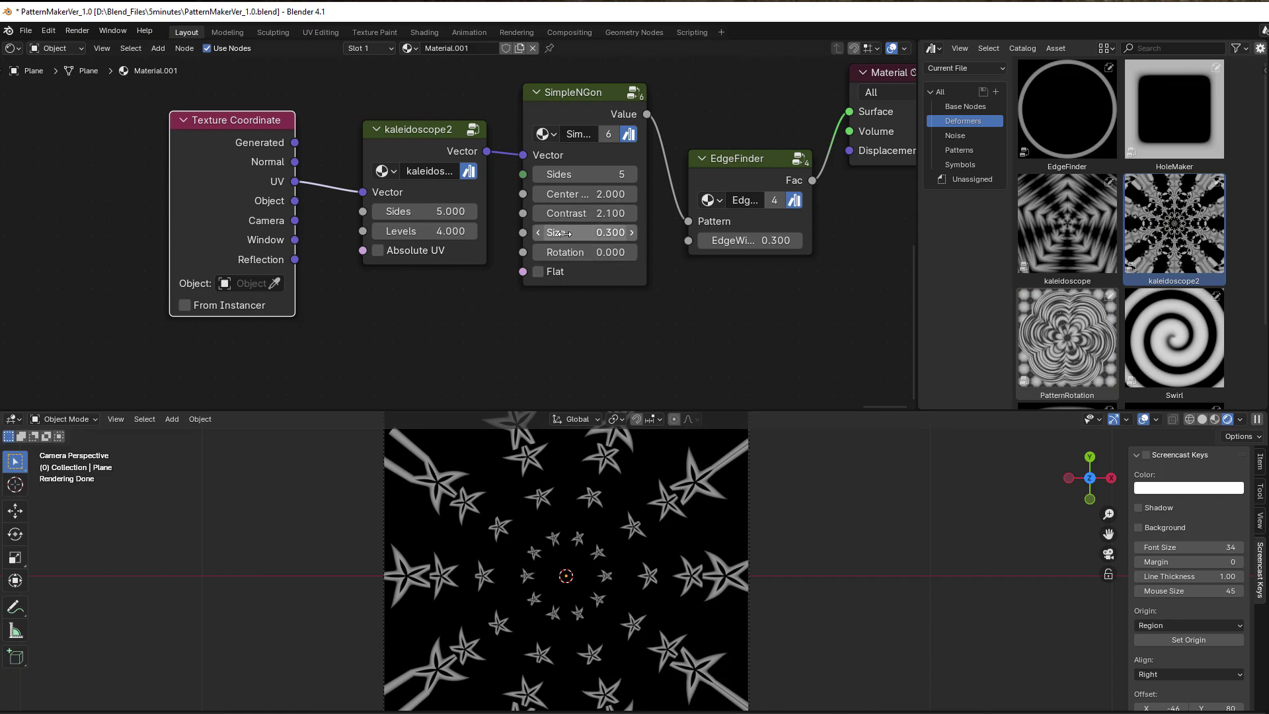
text(1)
key(Return)
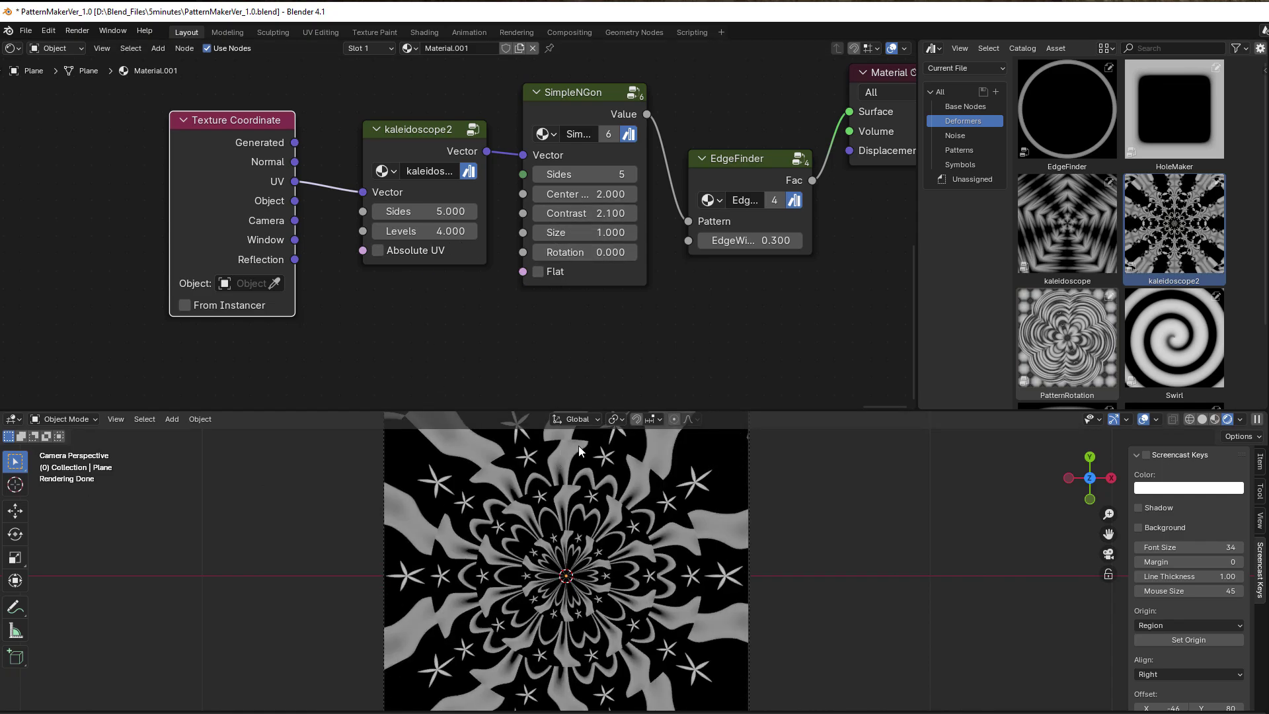
mouse_move(585, 252)
mouse_down()
mouse_move(549, 251)
mouse_move(575, 252)
mouse_up()
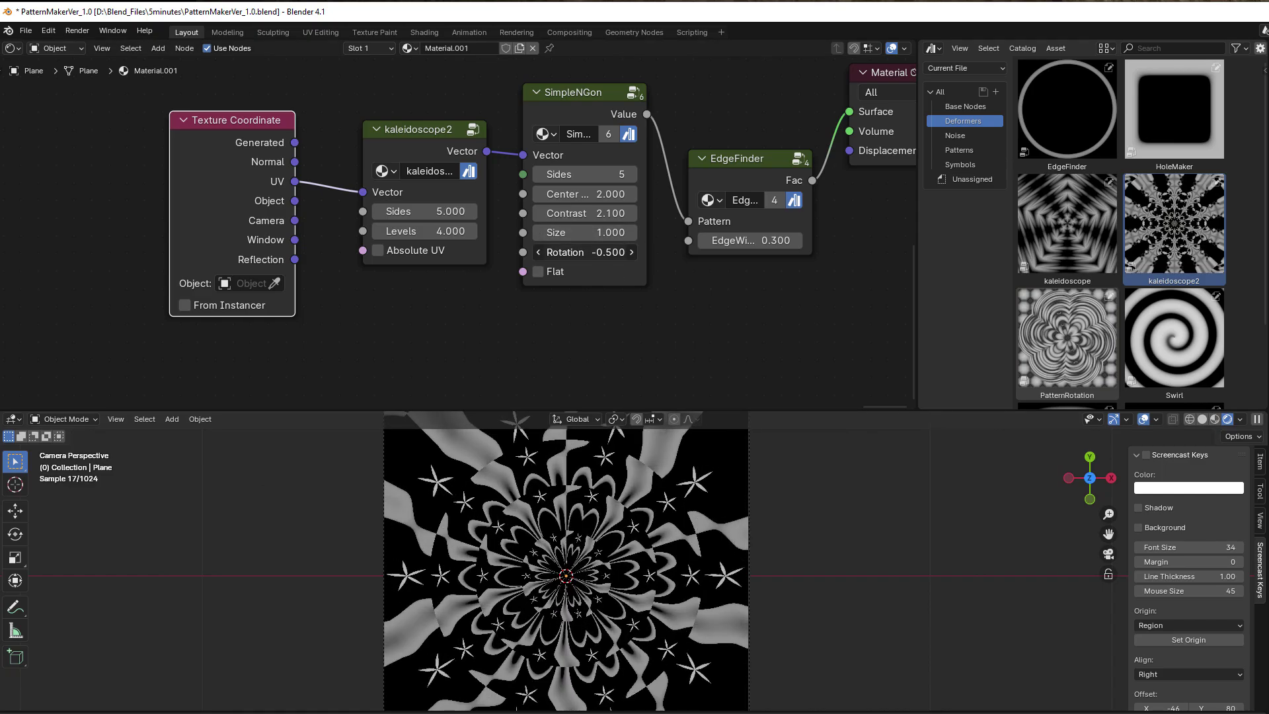
- Look through the remaining Deformers assets and the MortarDamage and GradientNoise groups in the Noise assets
scroll(673, 292, down, 2)
middle_drag(673, 292, 584, 311)
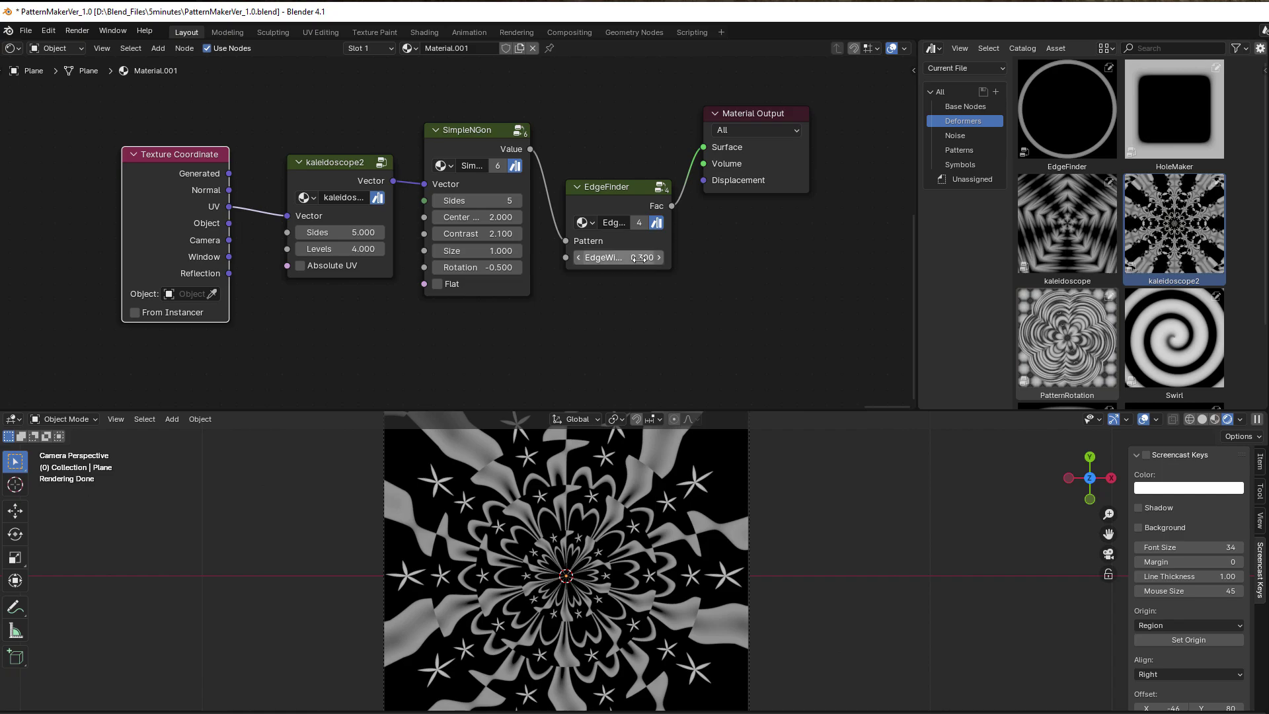
scroll(1124, 242, down, 3)
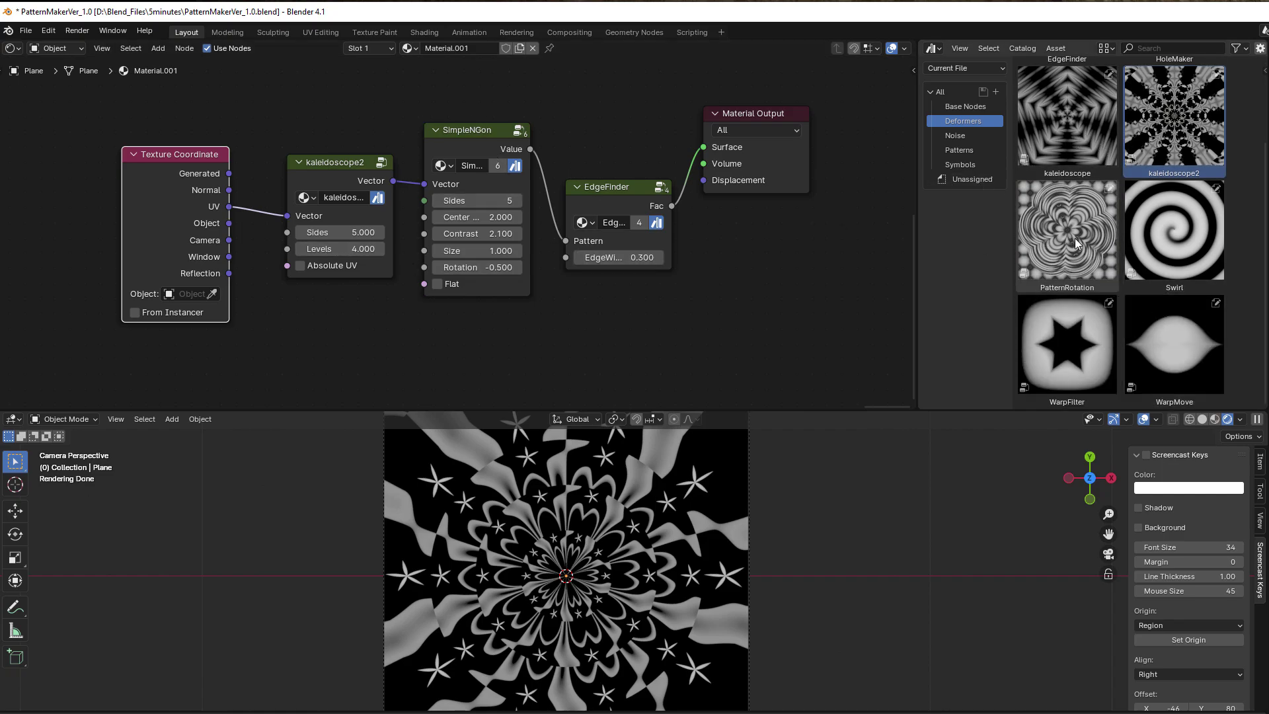
scroll(1075, 238, up, 3)
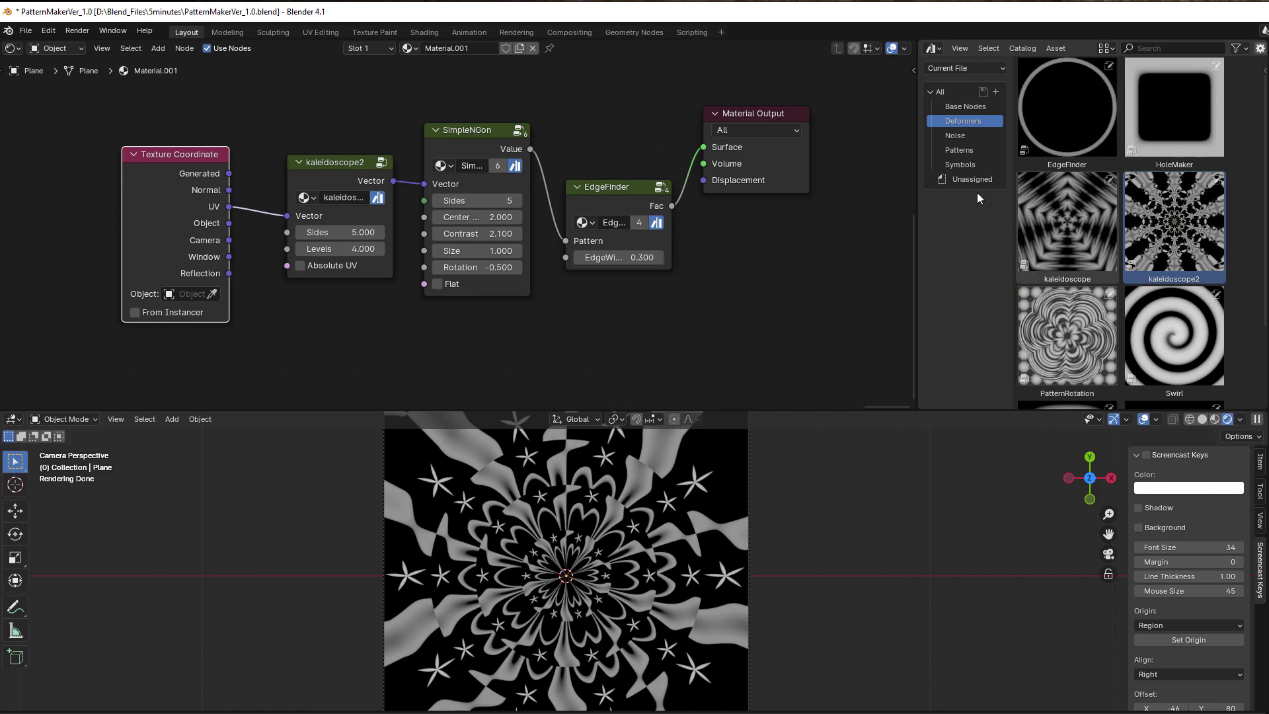
click(949, 134)
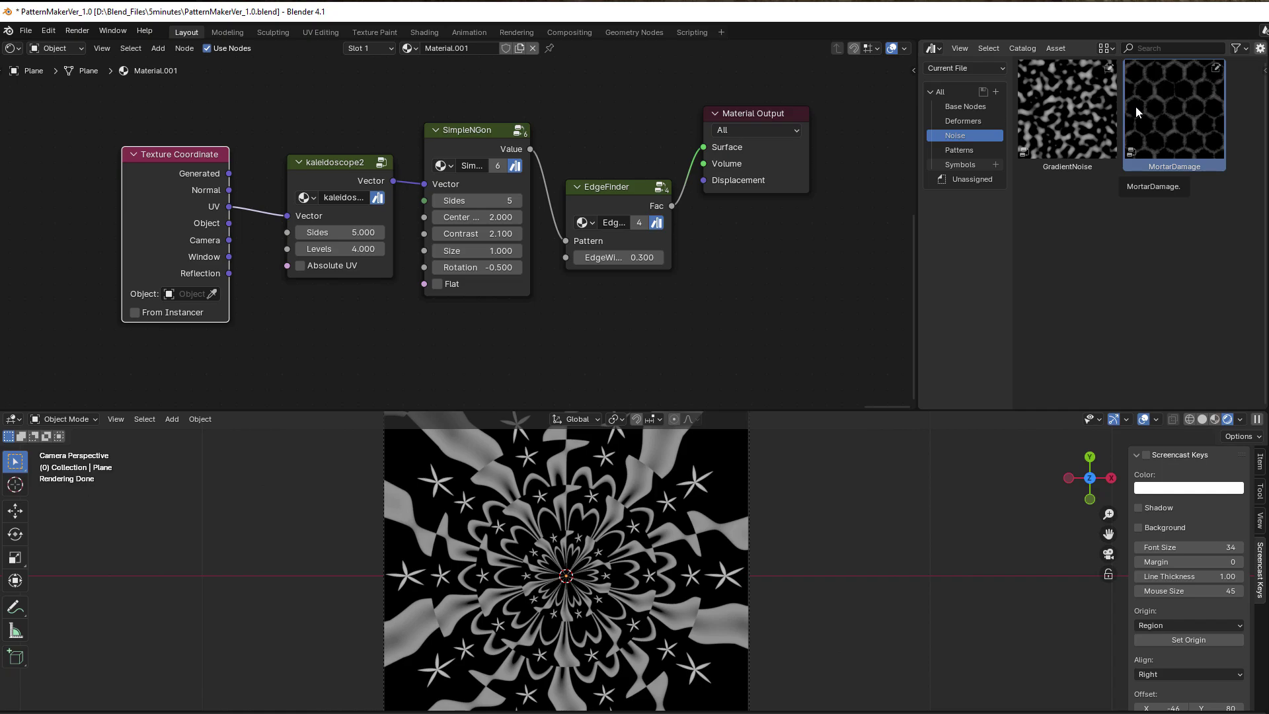
click(1057, 125)
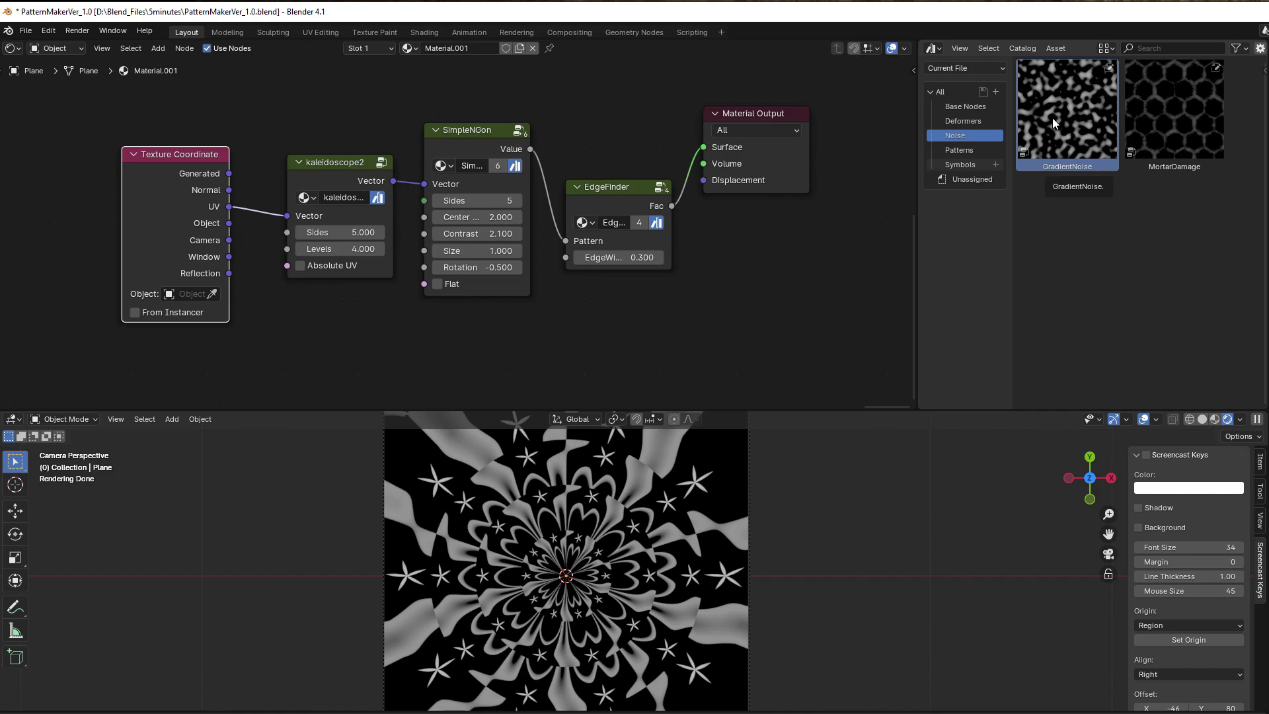
- Replace the star node chain with the Cairo Tiling group from the Patterns assets, wiring UV to its Vector and its Fac to the Material Output Surface
click(959, 152)
scroll(1076, 187, down, 3)
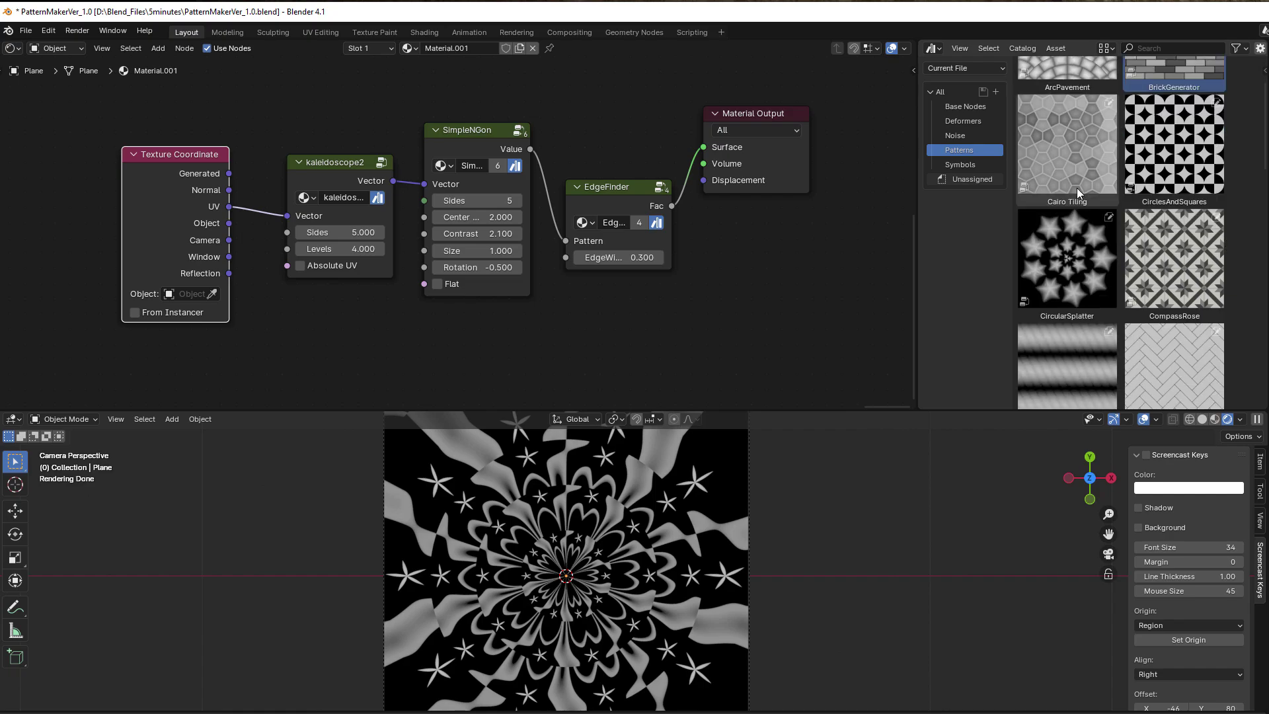
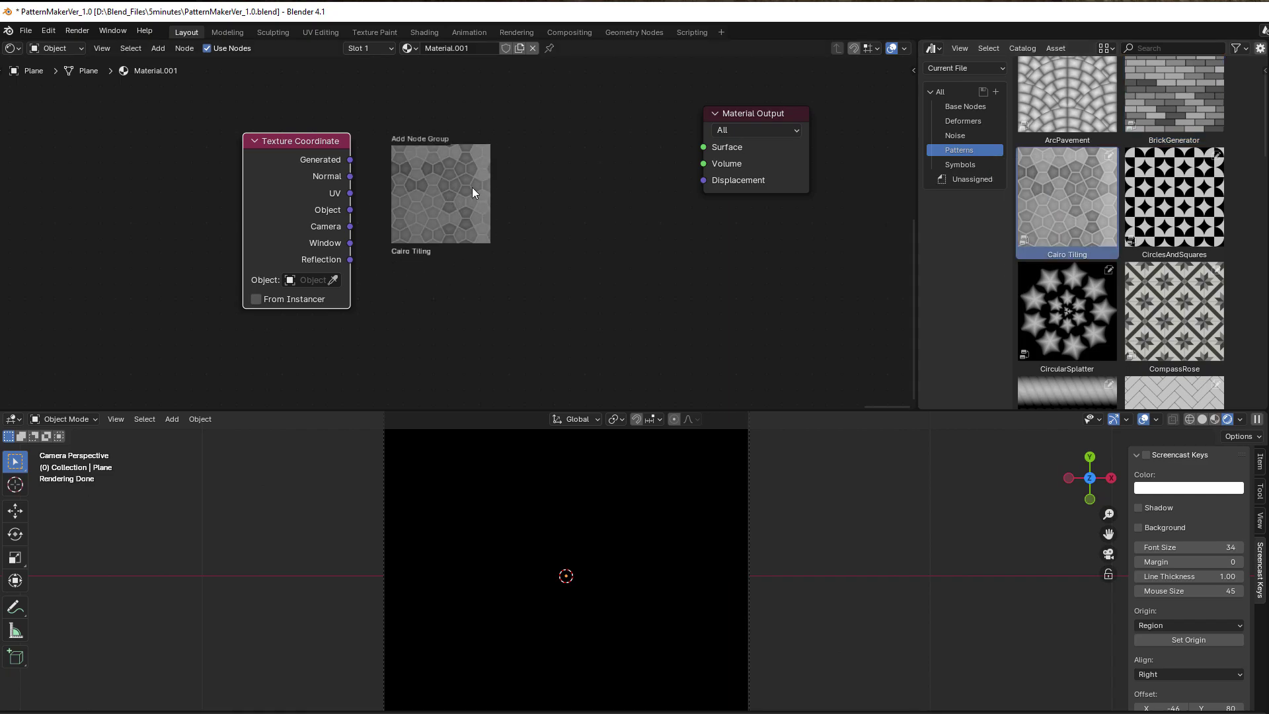
drag(350, 193, 490, 293)
drag(593, 222, 588, 201)
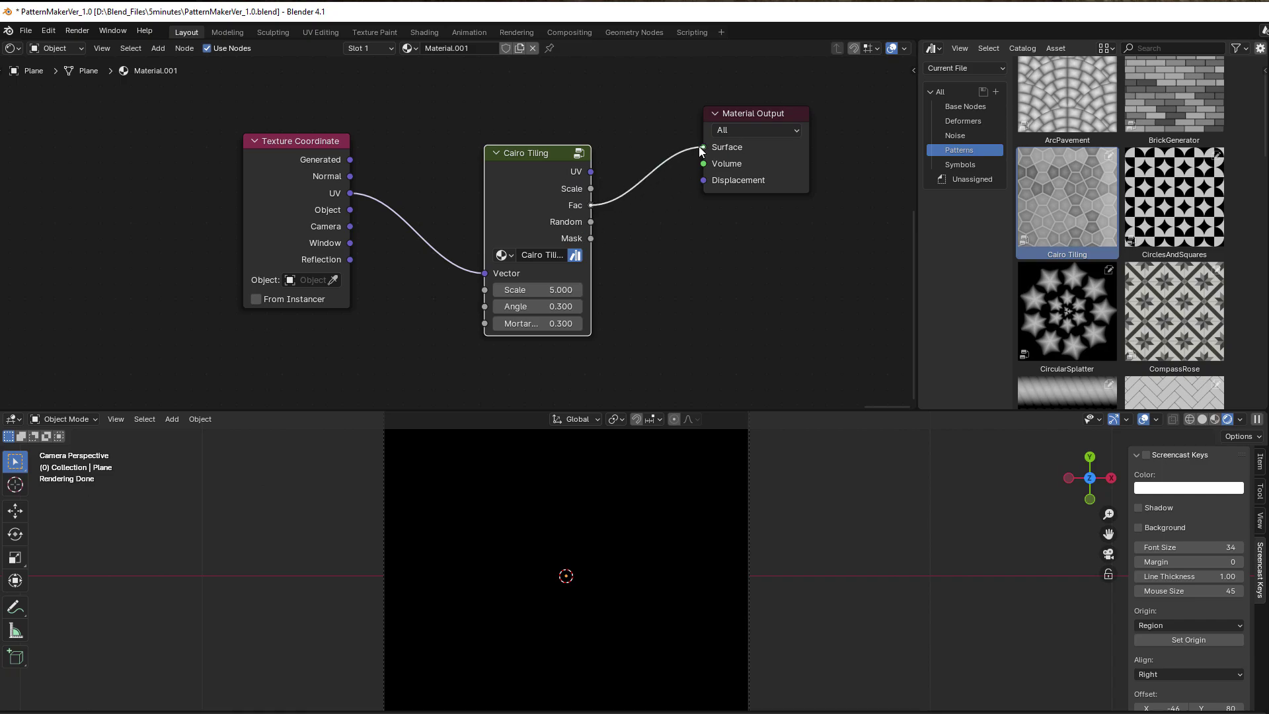
drag(699, 145, 701, 146)
drag(562, 331, 583, 275)
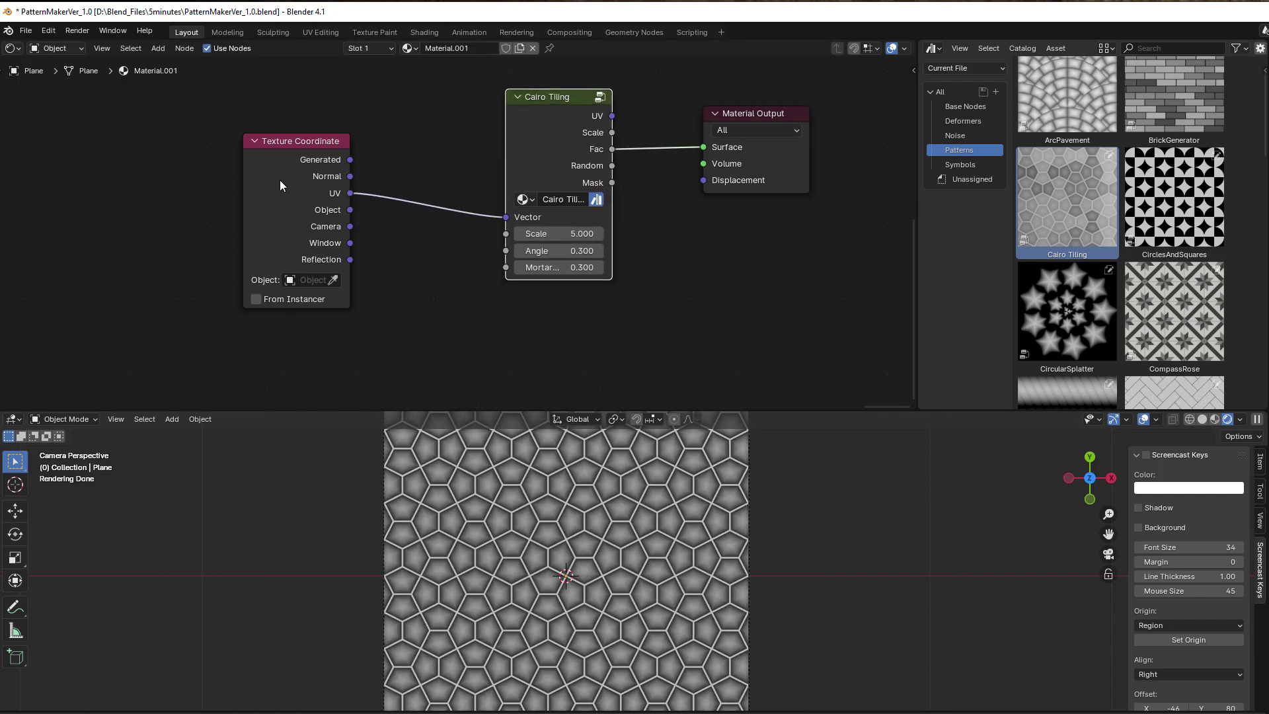
drag(280, 180, 296, 203)
- Set Cairo Tiling's Angle to 1, its mortar value to 0.7 and its Scale to 5.7
scroll(543, 609, up, 1)
scroll(543, 609, down, 1)
scroll(582, 316, up, 1)
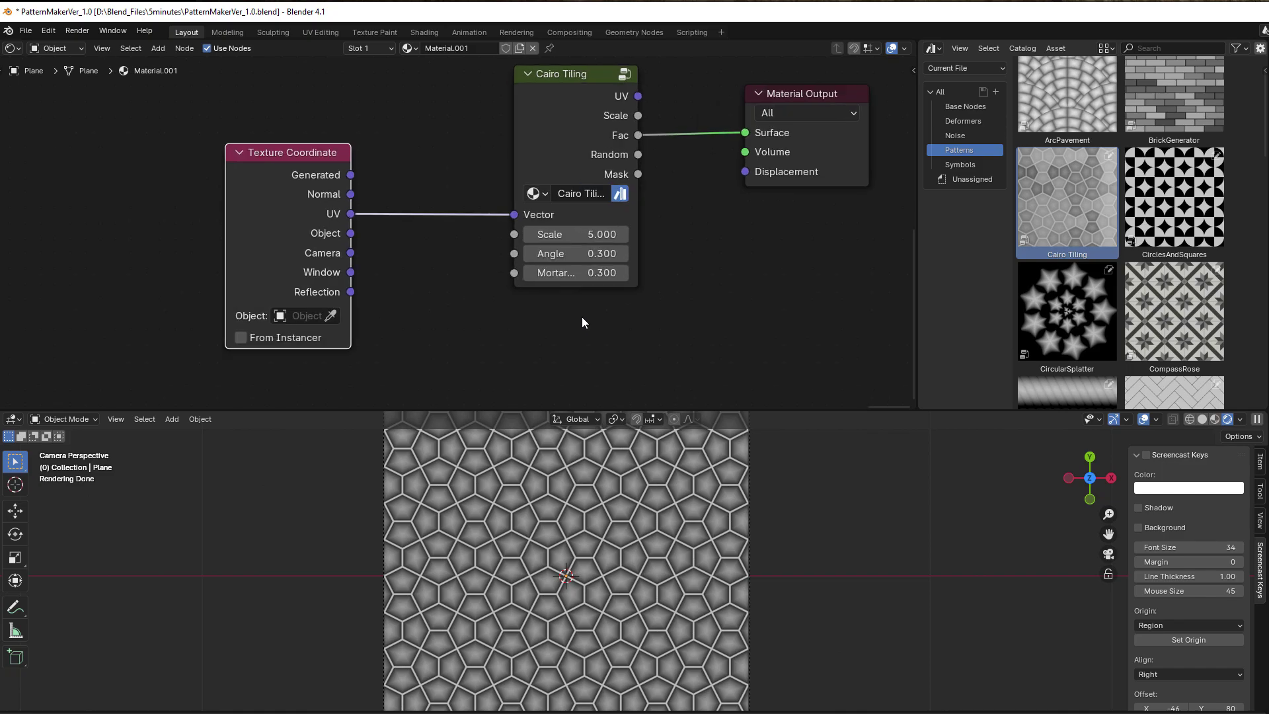
key(Home)
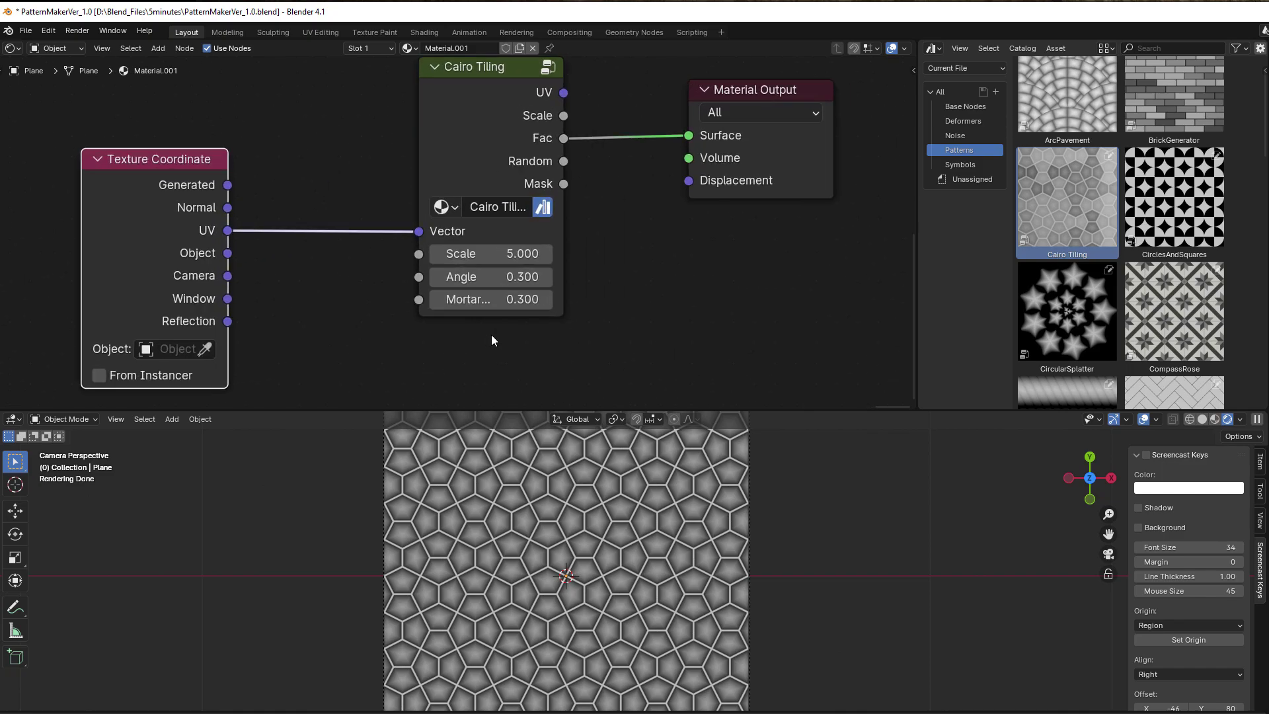
drag(490, 277, 536, 276)
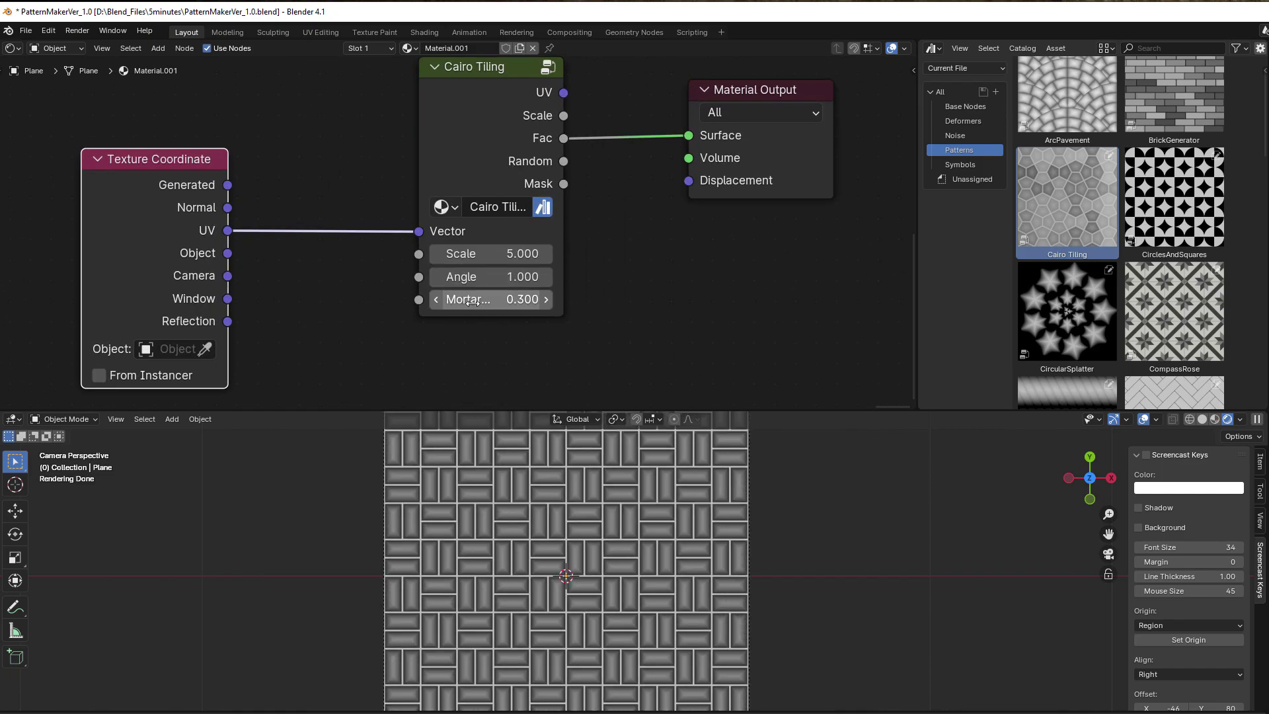
drag(471, 300, 498, 300)
drag(475, 253, 502, 254)
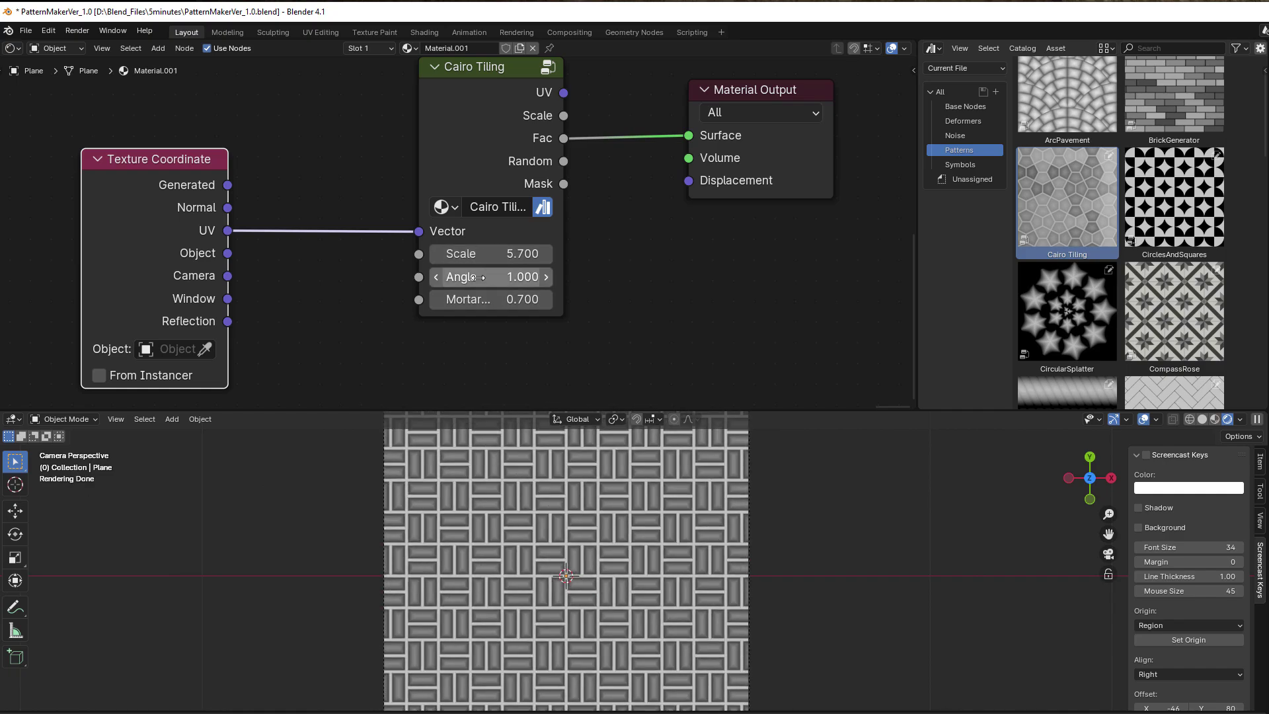
- Move the Texture Coordinate node up beside Cairo Tiling and set the tiling's Angle to 0.7
middle_drag(508, 170, 477, 193)
drag(126, 181, 208, 98)
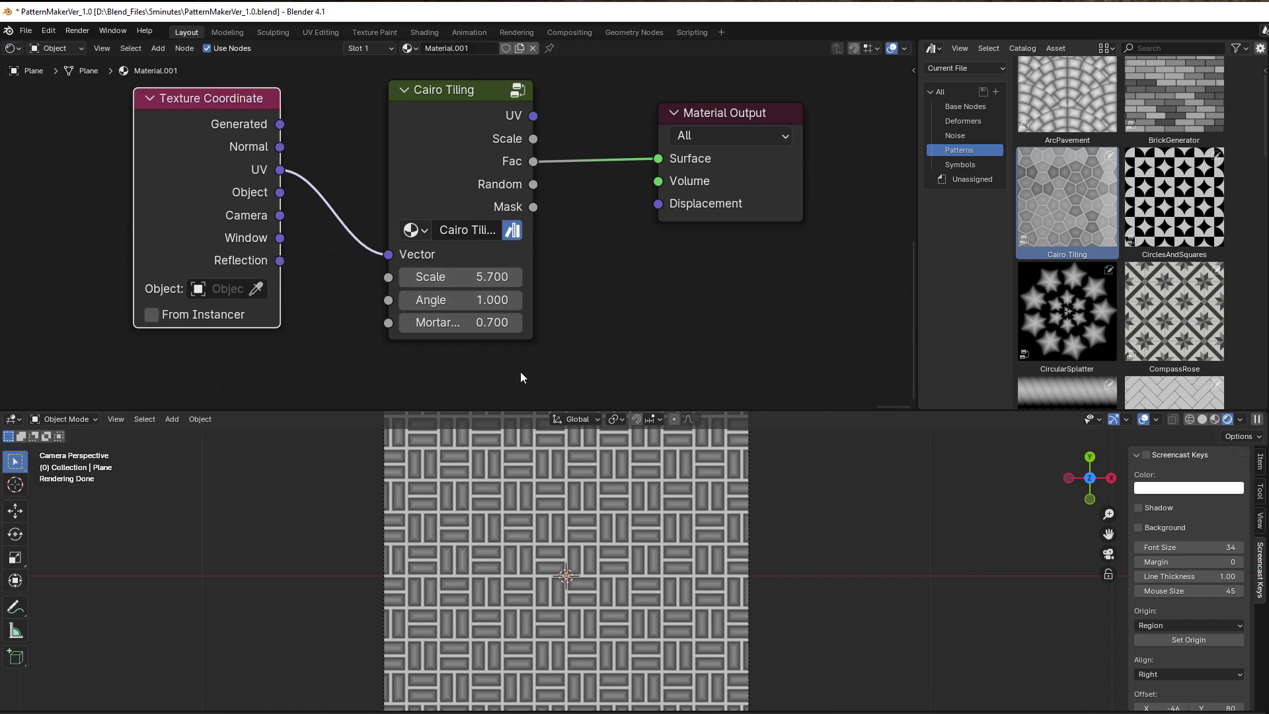
scroll(549, 660, up, 8)
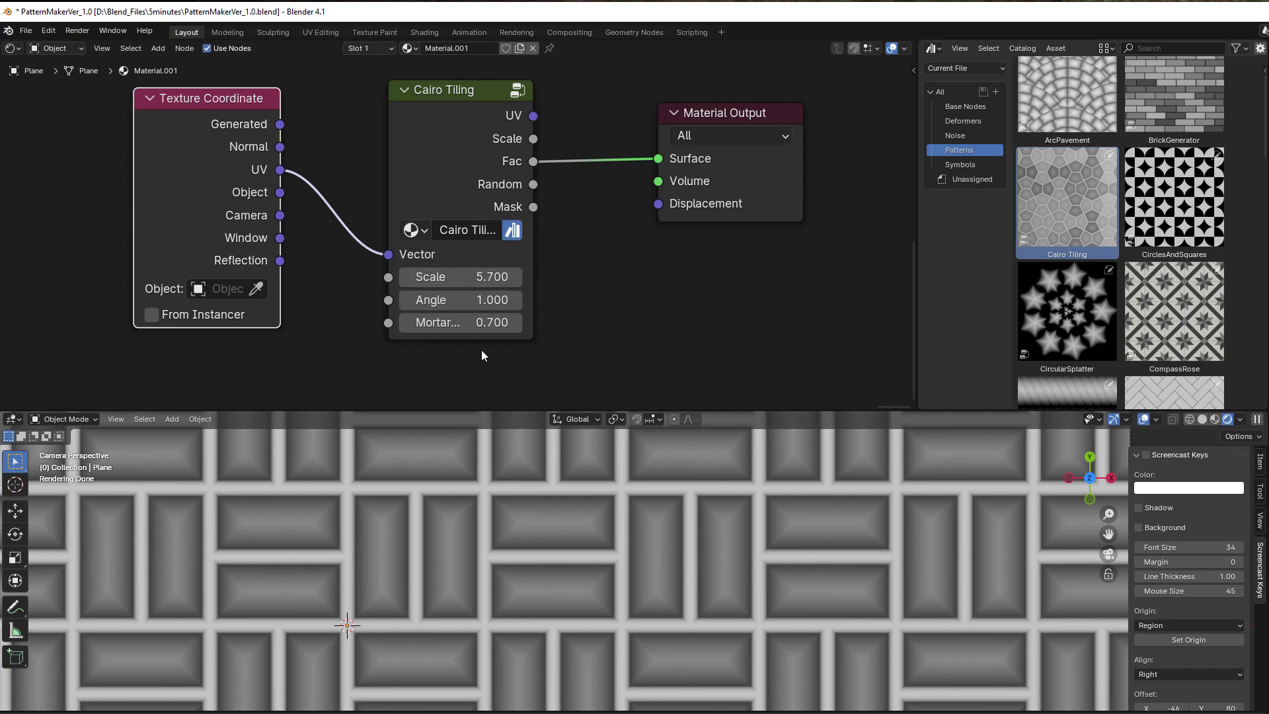
drag(463, 299, 436, 299)
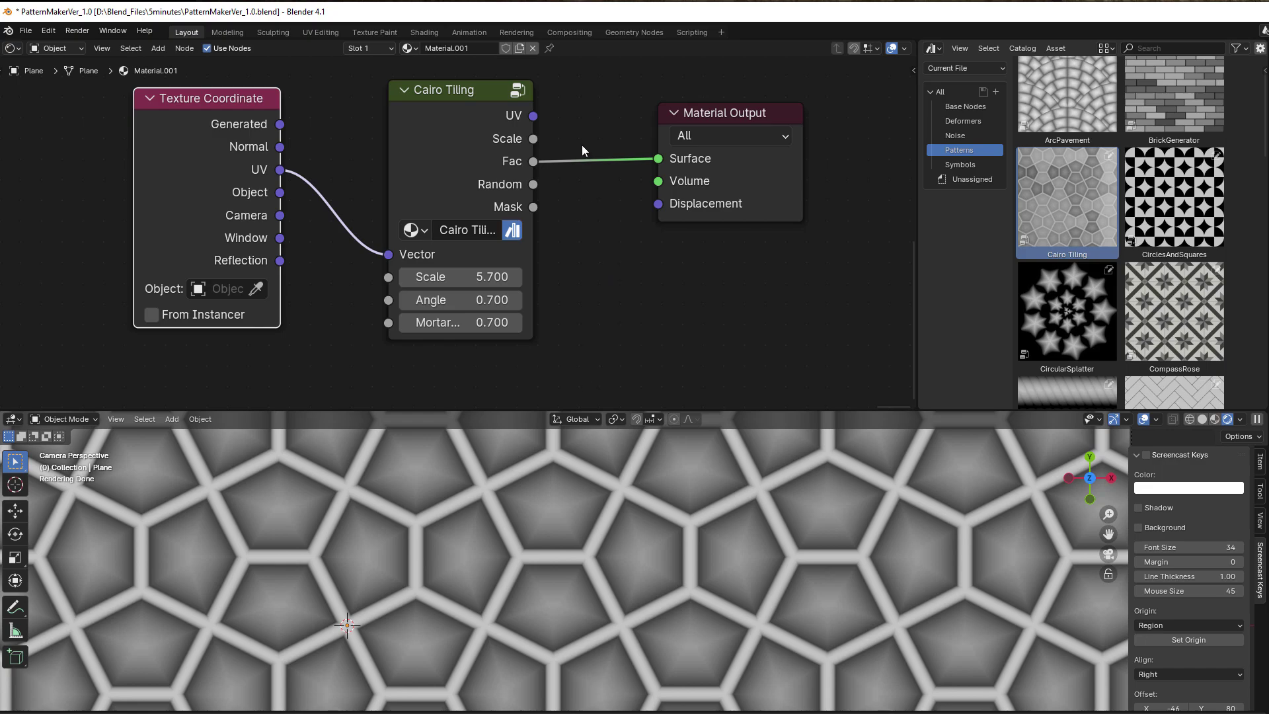
- Add the Fibers group between Cairo Tiling and Material Output, wiring Cairo Tiling's UV to its Vector and its Fac to Surface
scroll(1118, 260, down, 5)
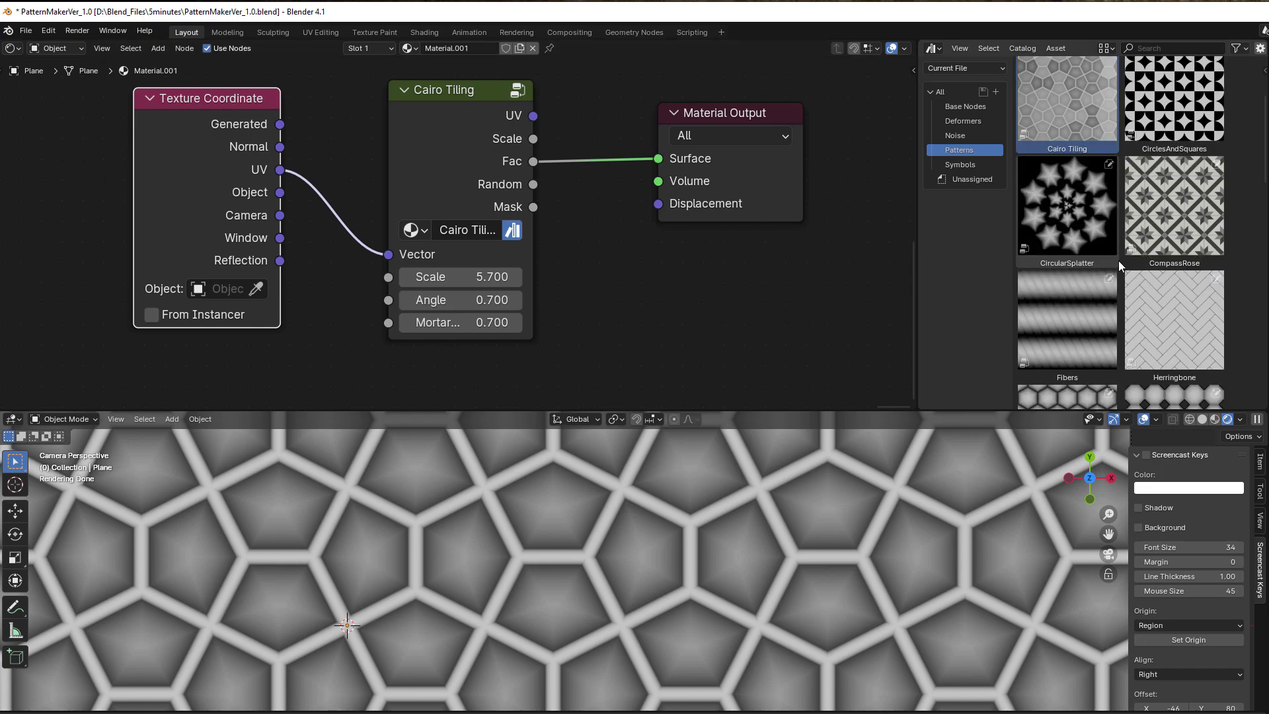
drag(1068, 252, 715, 299)
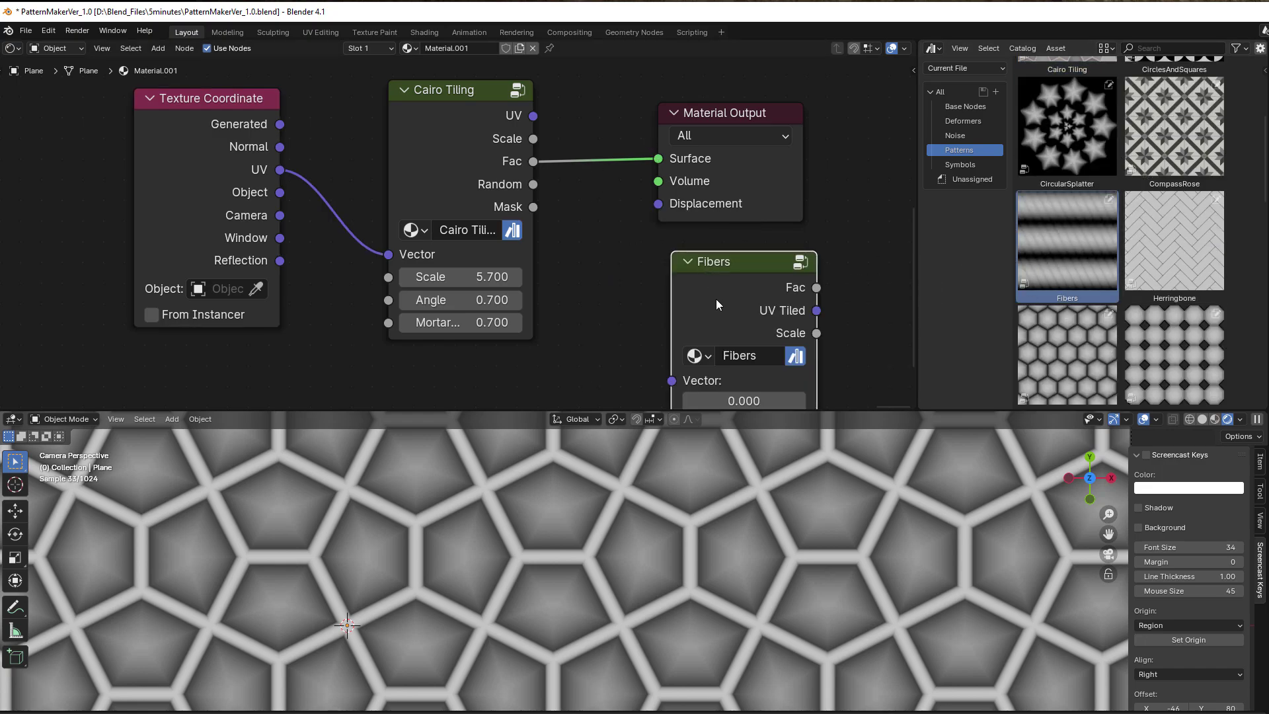
drag(533, 116, 671, 380)
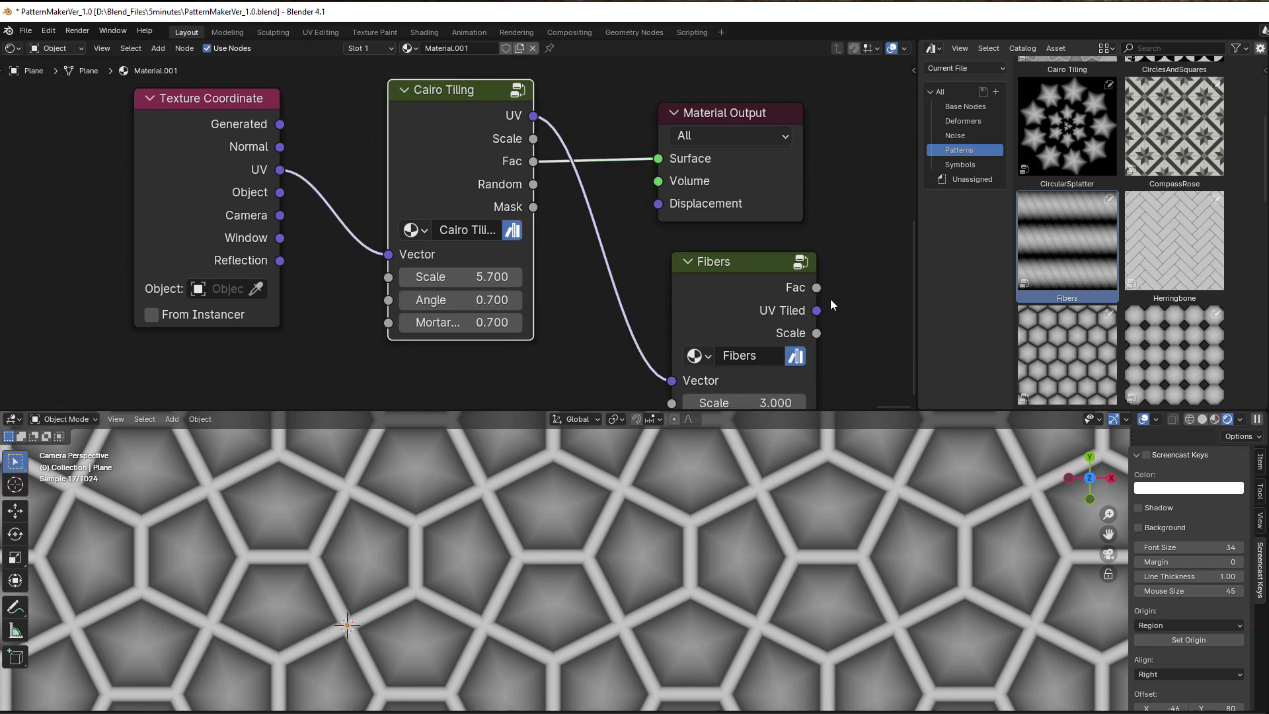
drag(818, 288, 657, 159)
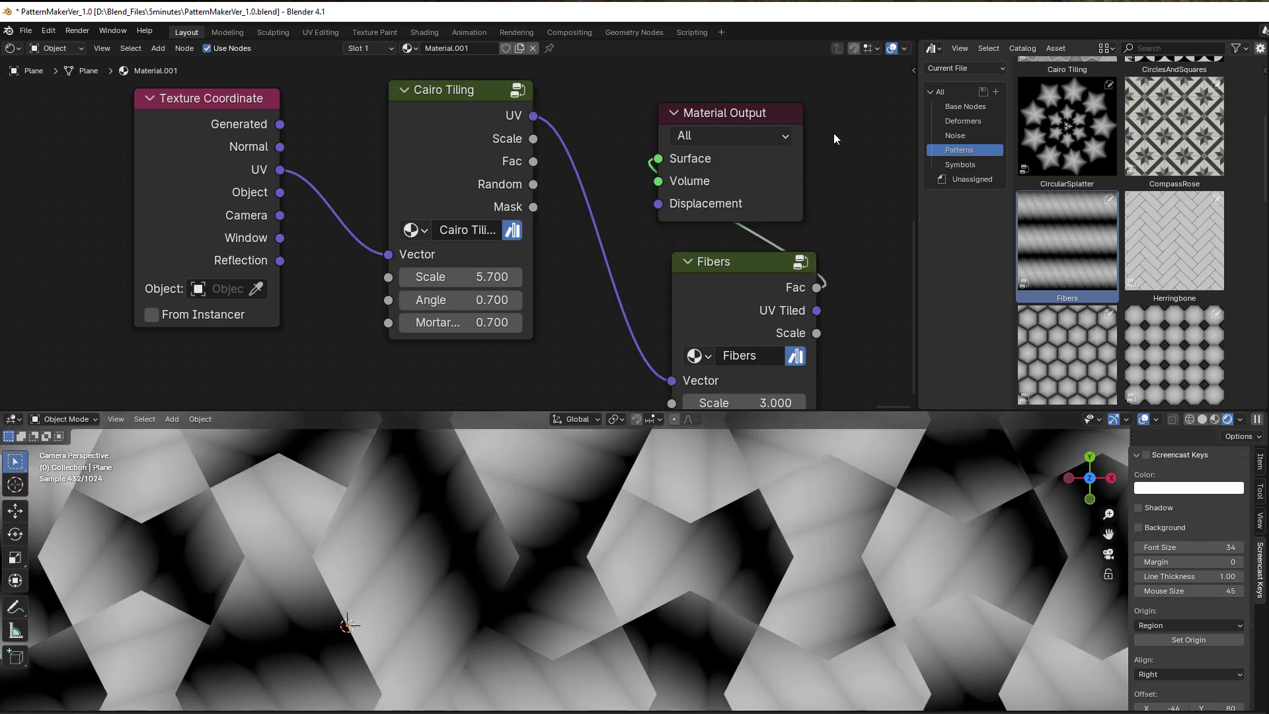
drag(720, 113, 819, 115)
drag(738, 289, 683, 103)
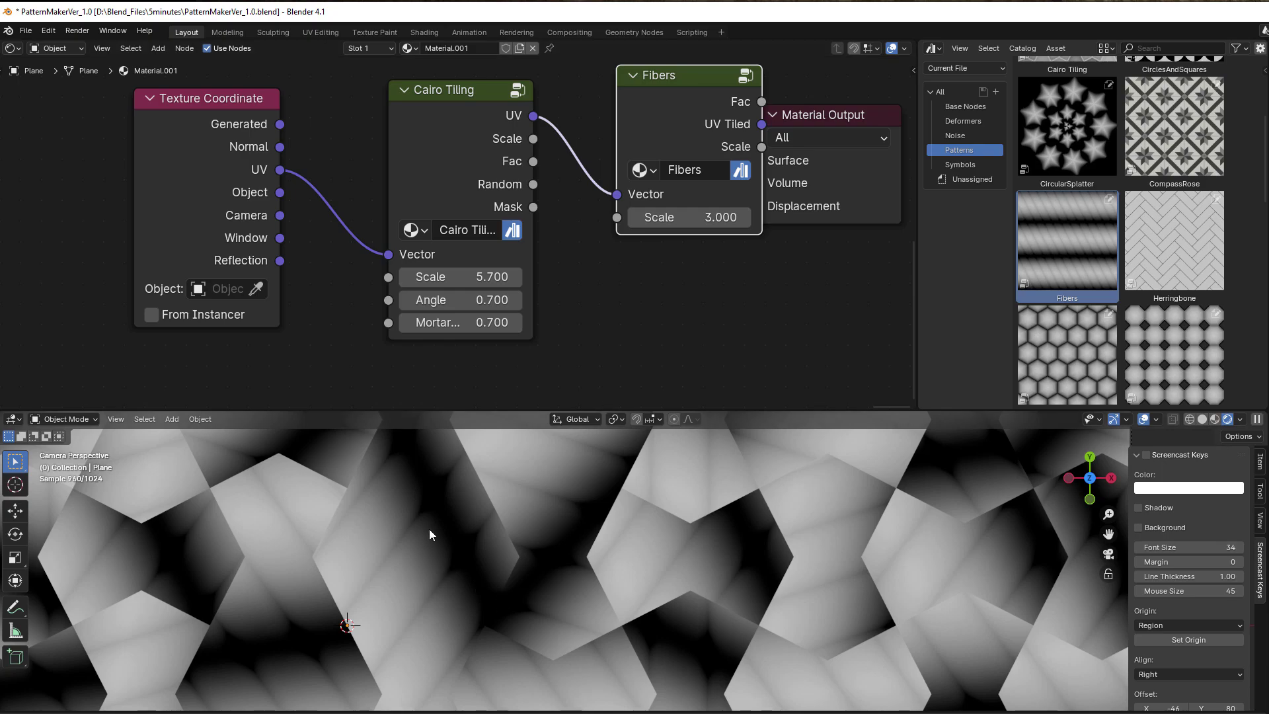
- Set Cairo Tiling's Angle to 1 and the Fibers Scale to 33.8
drag(463, 300, 502, 301)
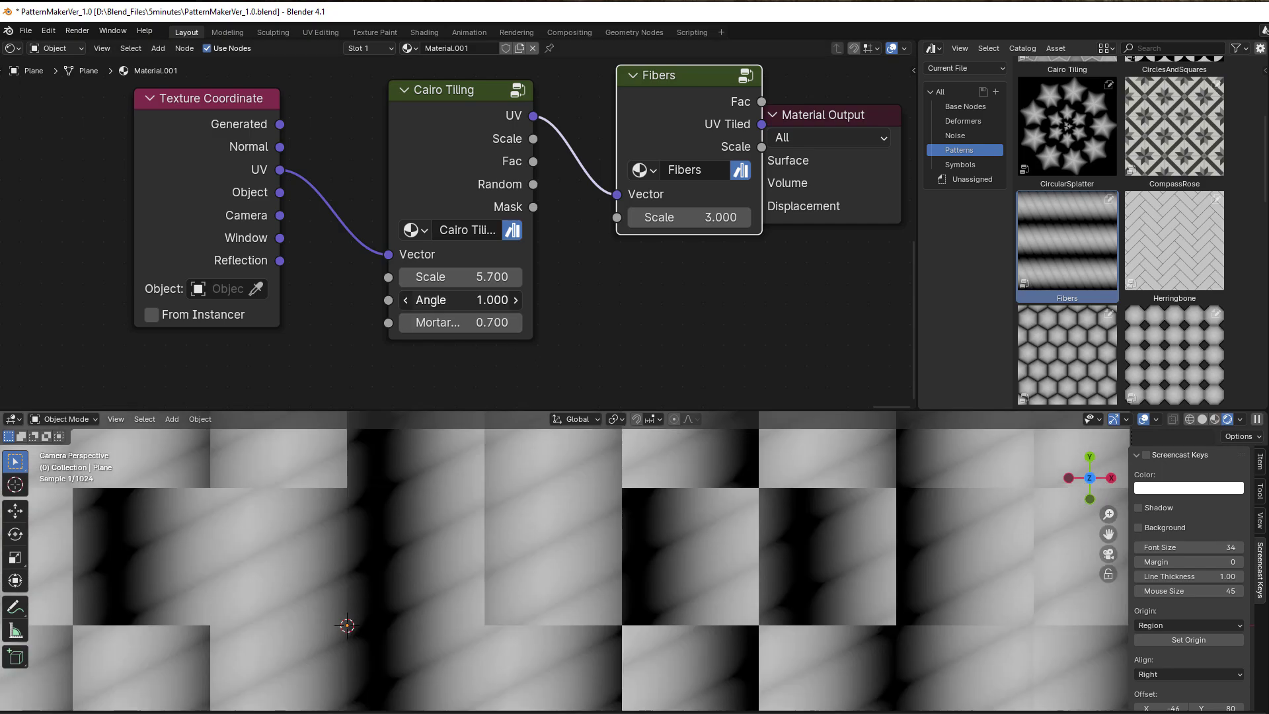
drag(661, 217, 727, 217)
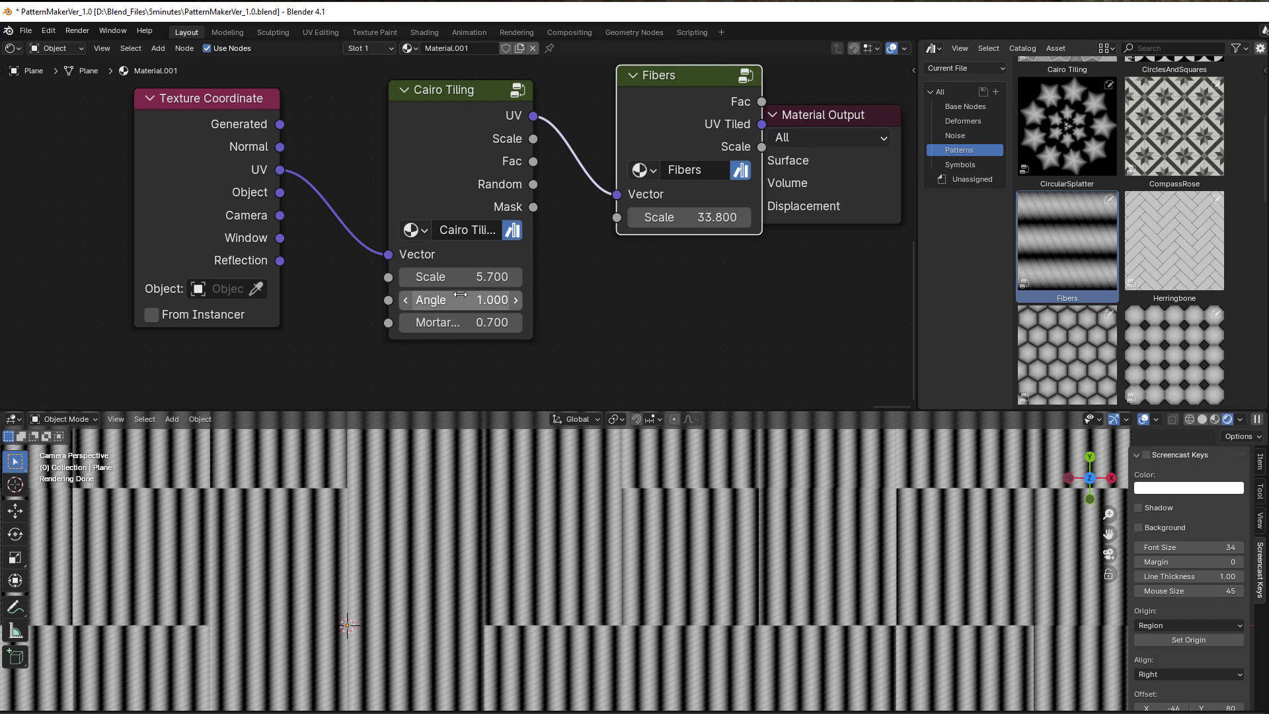
- Set Cairo Tiling's Angle to 0.3, then spread out Material Output and Fibers to make room between them
drag(480, 300, 572, 300)
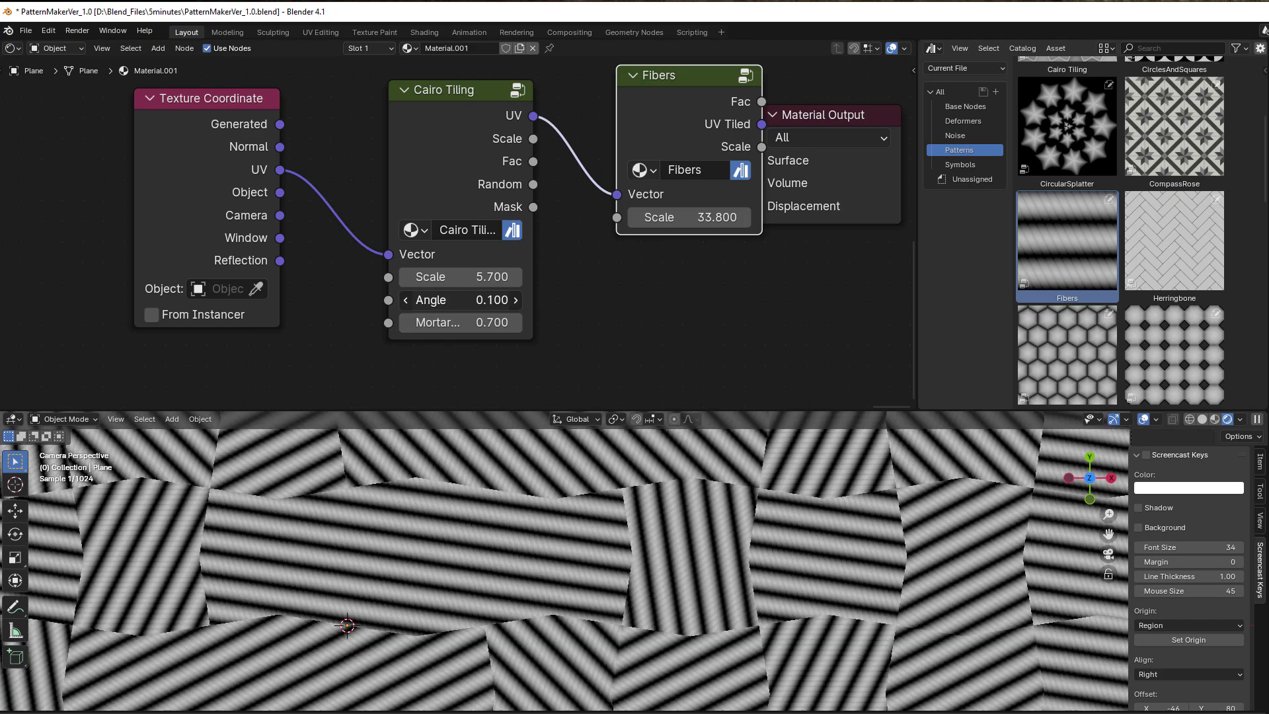
middle_drag(608, 294, 456, 328)
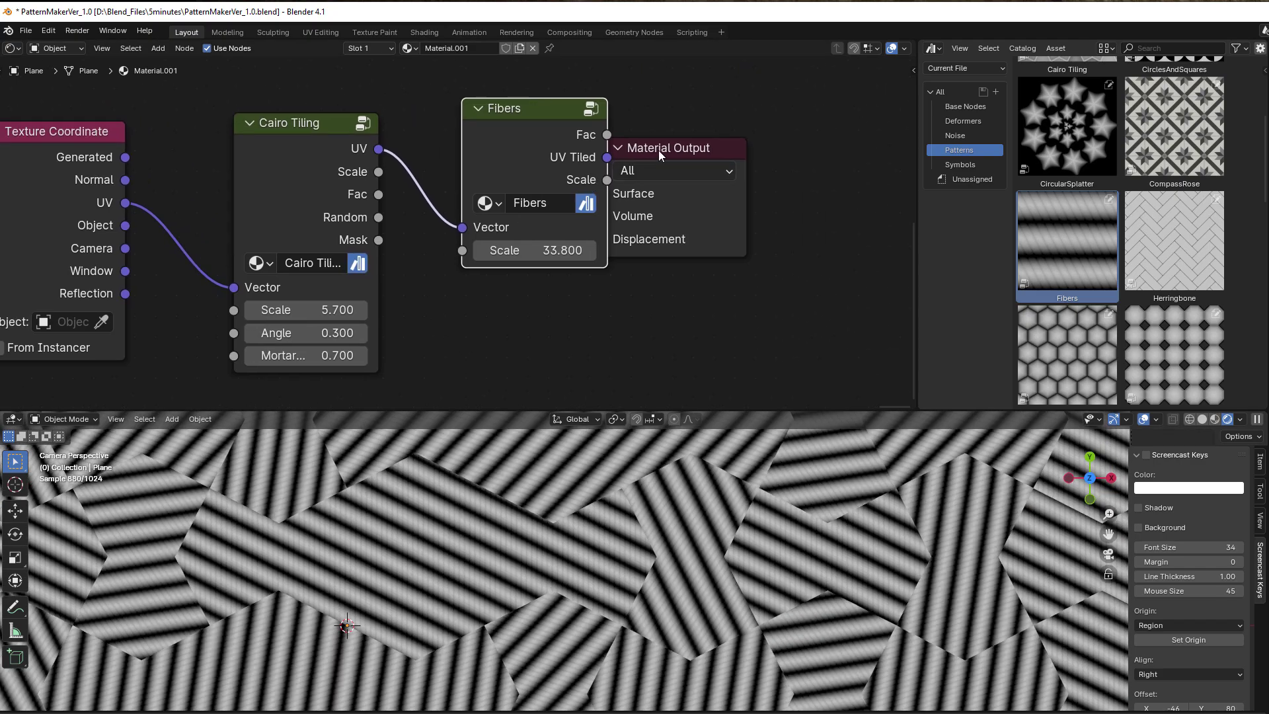
drag(658, 149, 815, 132)
drag(513, 138, 528, 138)
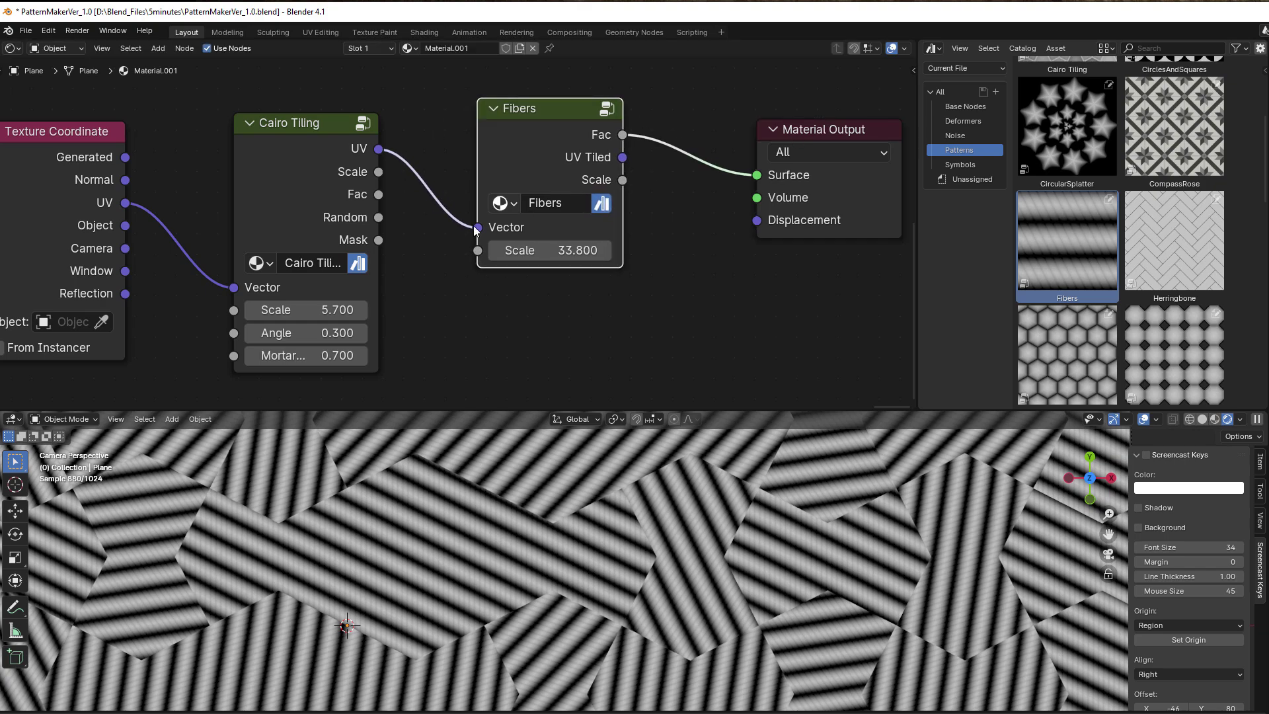
click(373, 241)
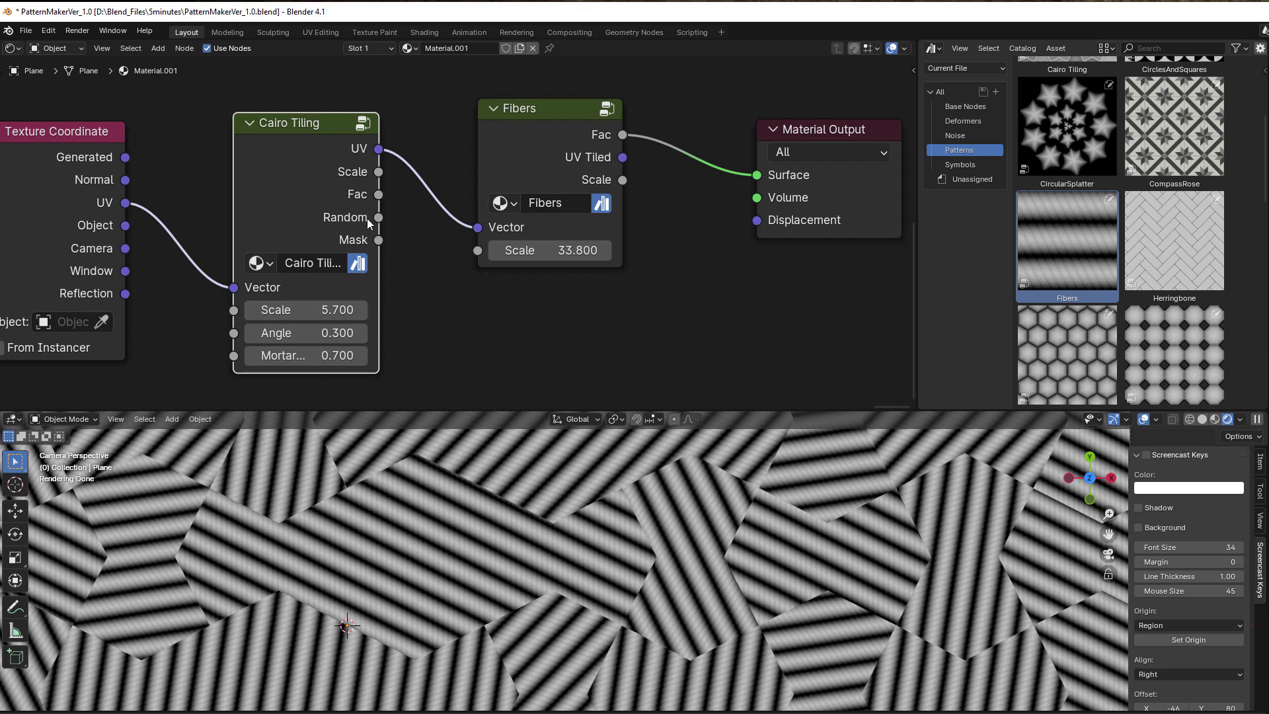
drag(600, 149, 611, 258)
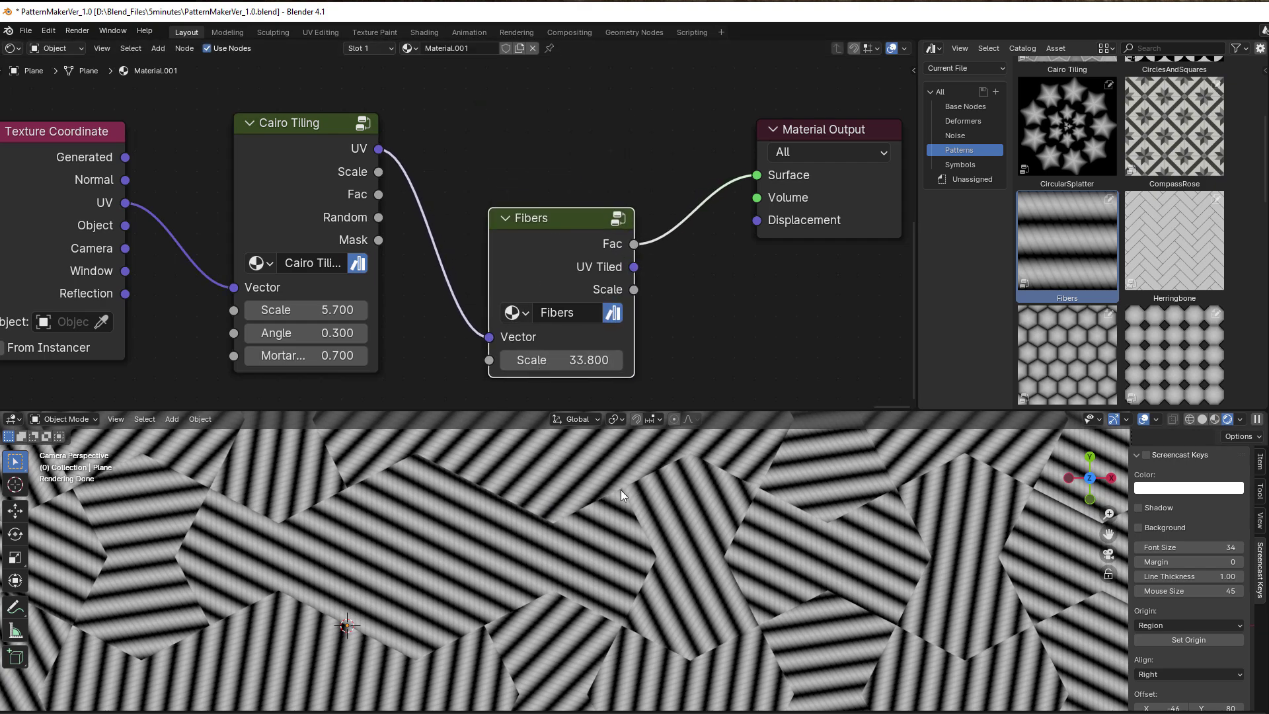
- Insert a Float Mix node between Fibers and Material Output, with Fibers' Fac feeding its A input
click(616, 128)
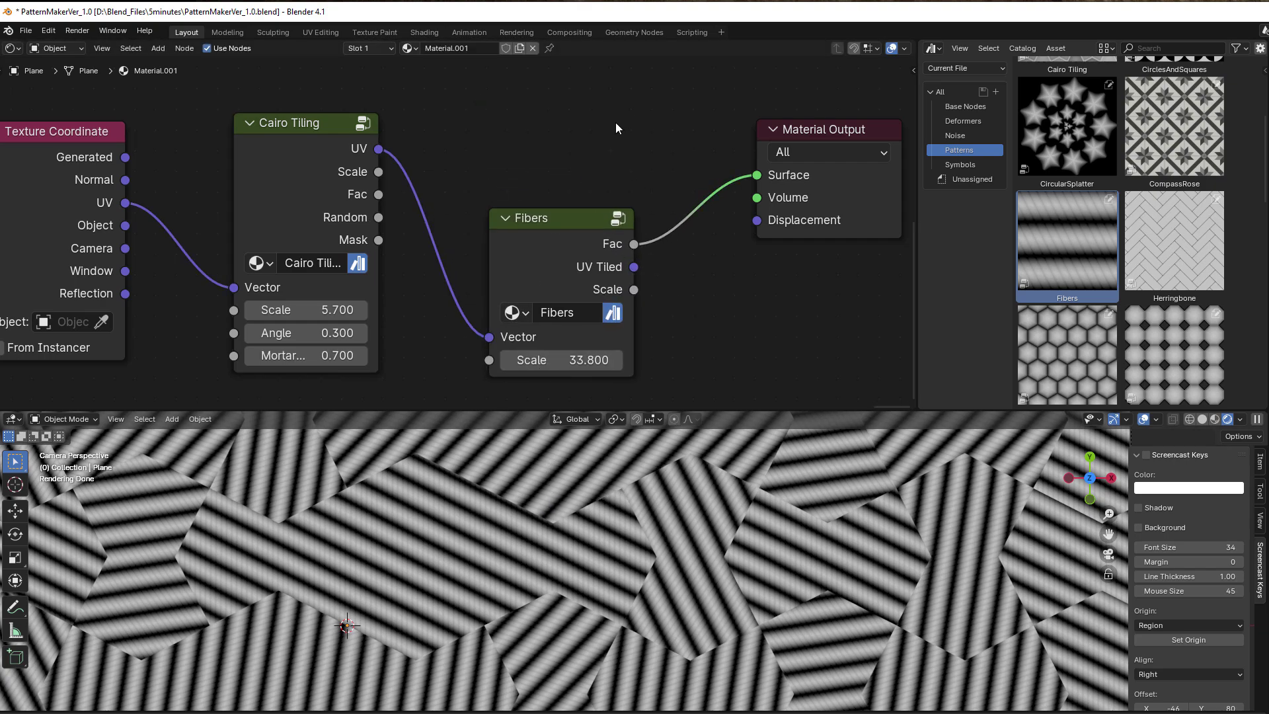
key(shift+a)
mouse_move(578, 122)
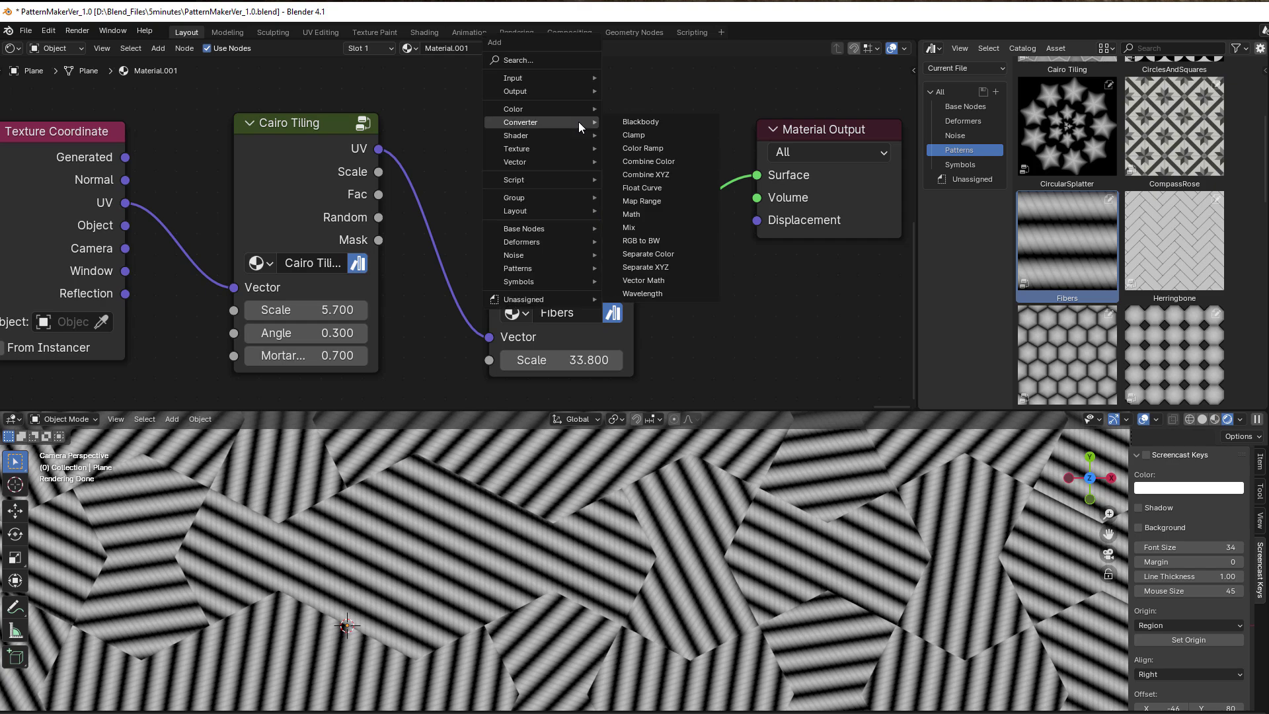
click(640, 226)
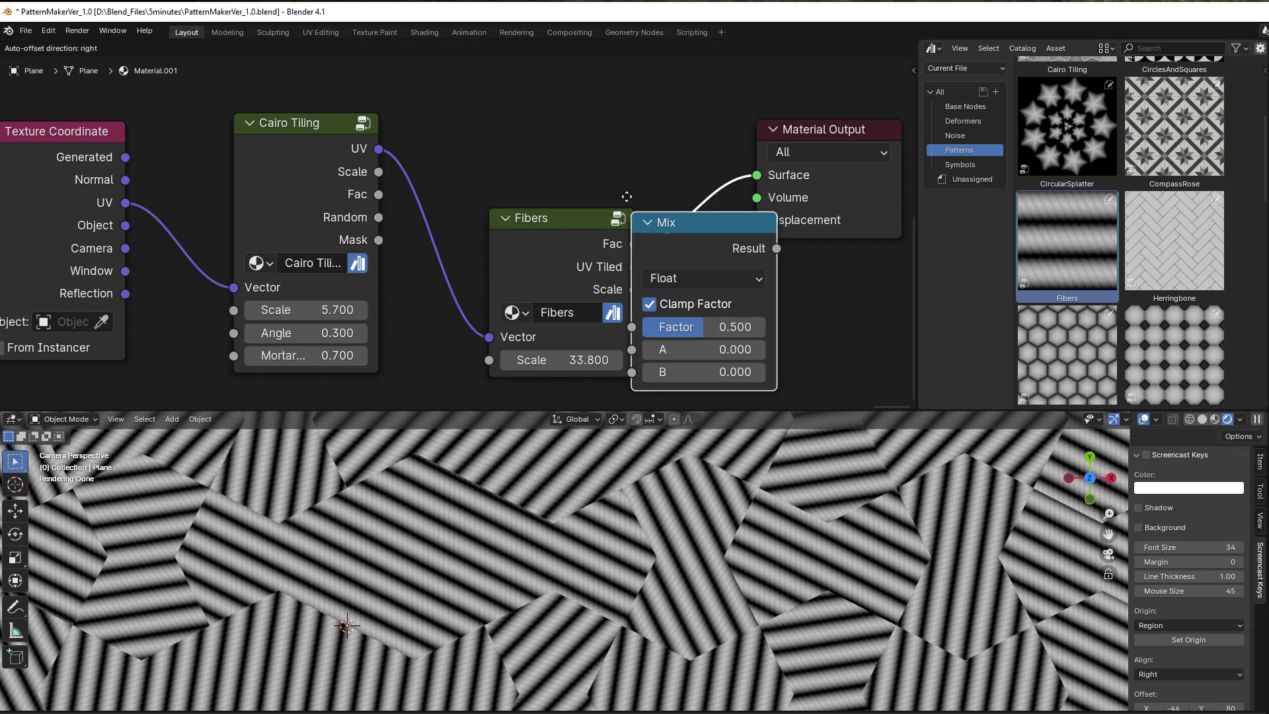
click(631, 124)
- Connect Cairo Tiling's Mask output to the Mix node's Factor and its Fac output to B
middle_drag(500, 220, 465, 193)
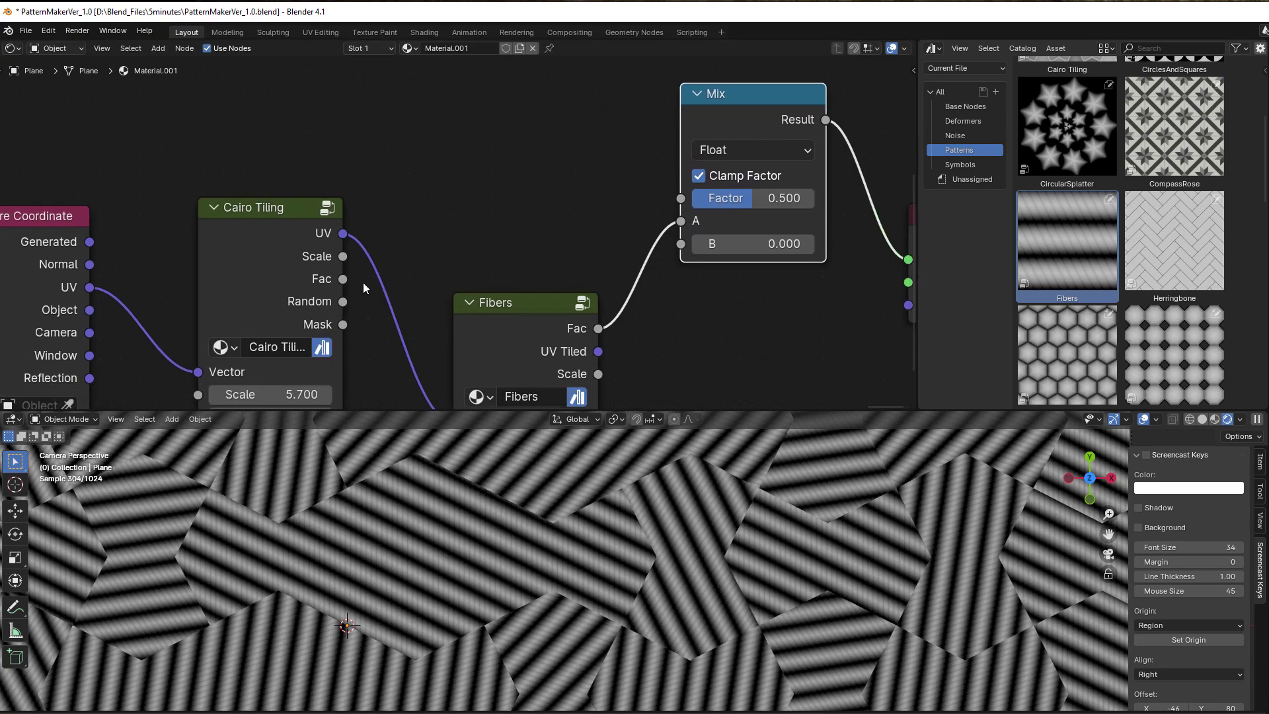
drag(342, 324, 681, 198)
key(Home)
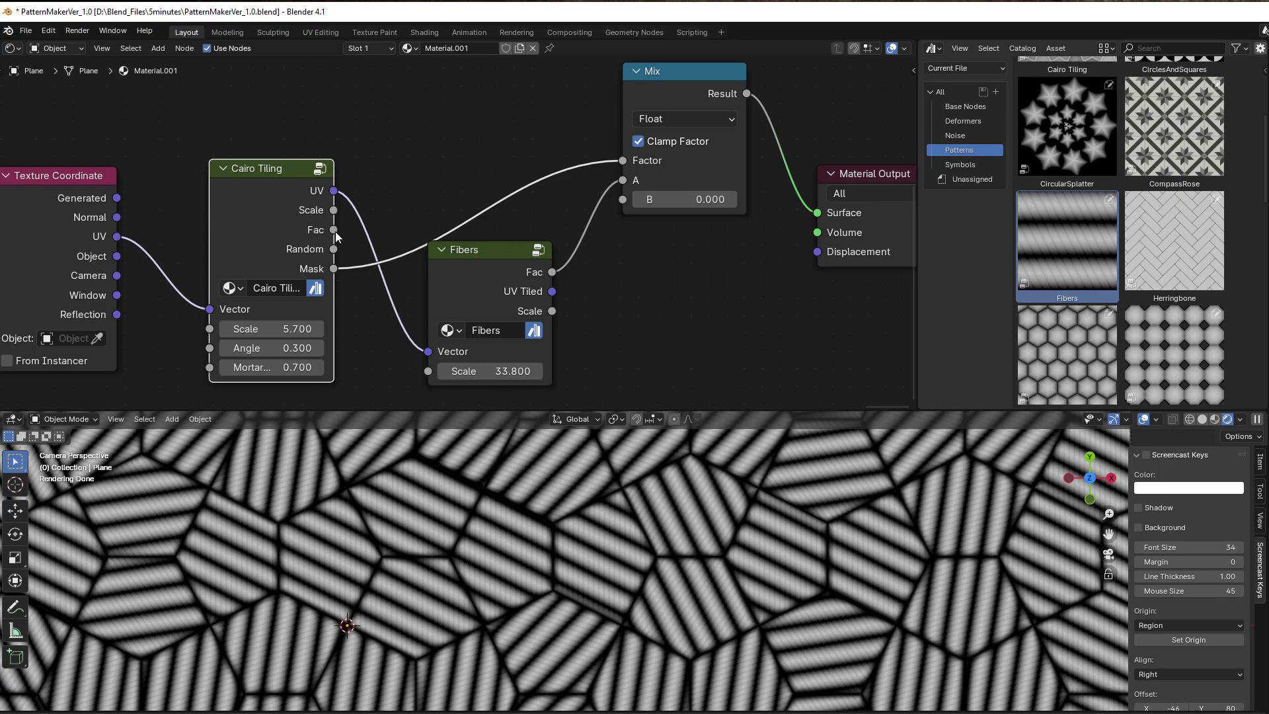
drag(336, 235, 623, 199)
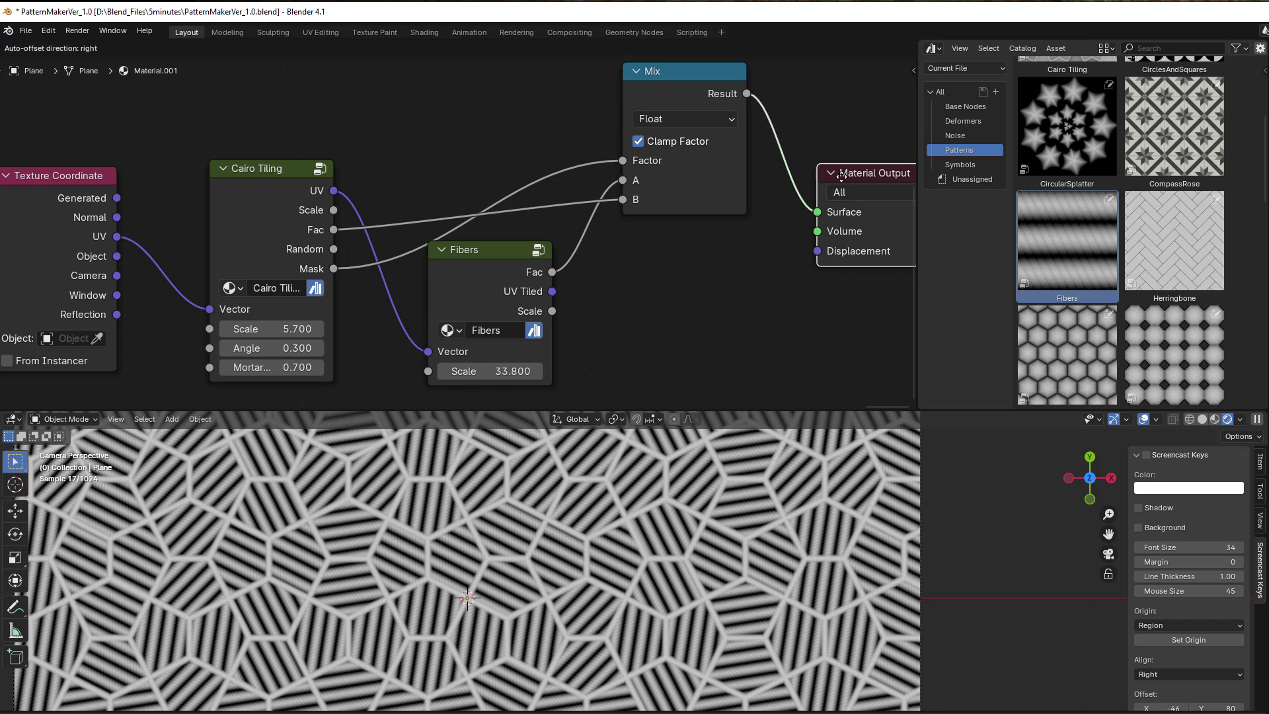
- Move the Material Output node slightly upward and set Cairo Tiling's Angle to 0.4
drag(838, 202, 838, 183)
scroll(534, 573, down, 2)
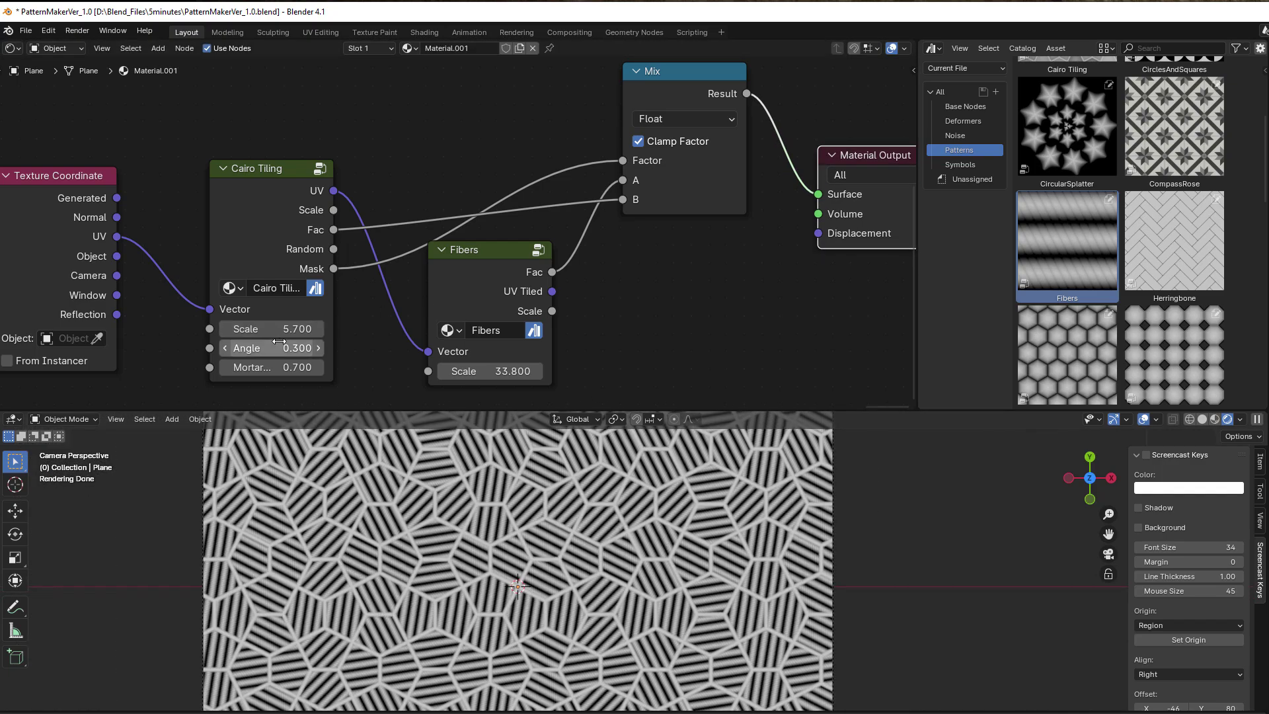
mouse_move(266, 347)
mouse_down()
mouse_move(251, 347)
mouse_move(289, 347)
mouse_up()
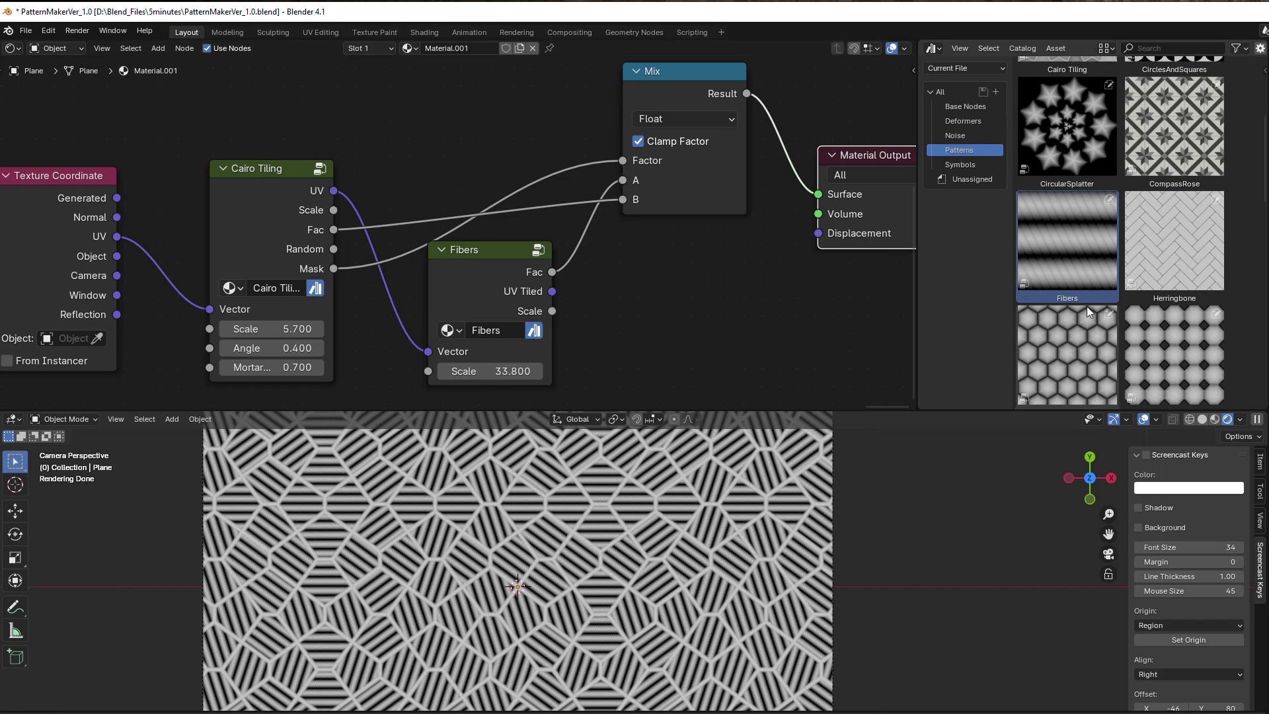
- Add the Scales pattern group to the node tree below Material Output
scroll(1093, 208, down, 4)
scroll(1108, 210, down, 3)
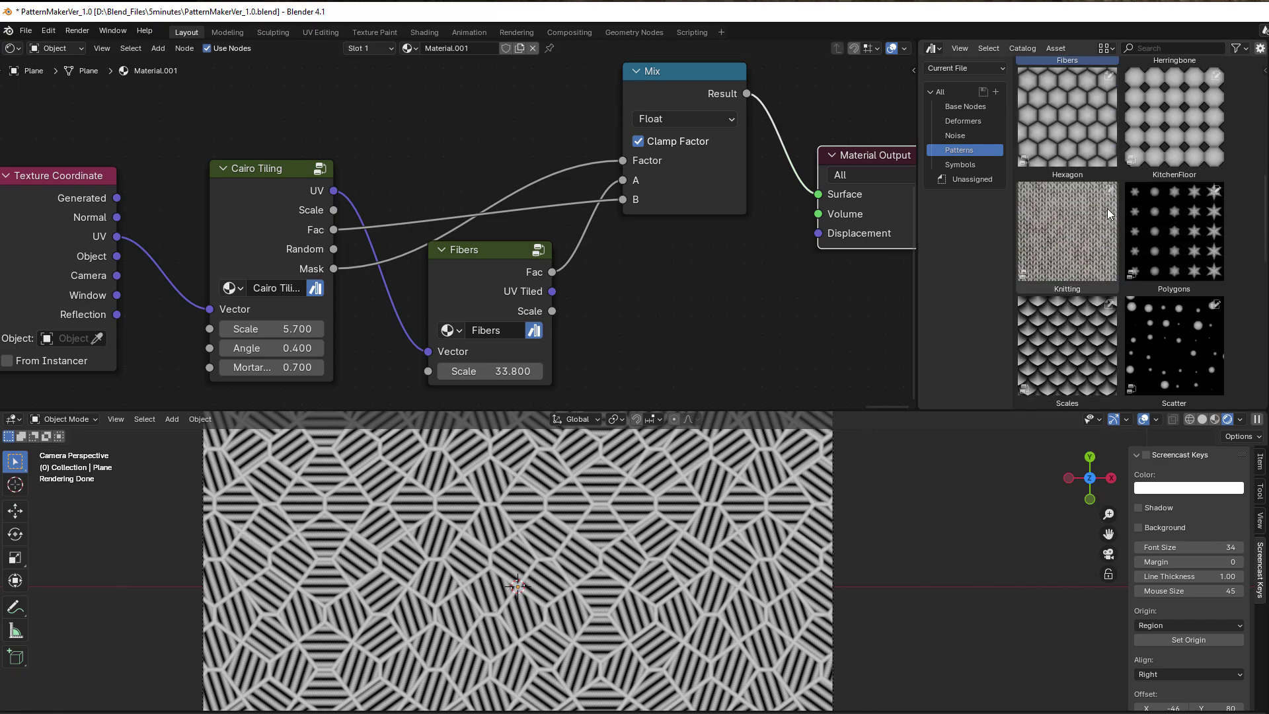
scroll(1054, 264, down, 2)
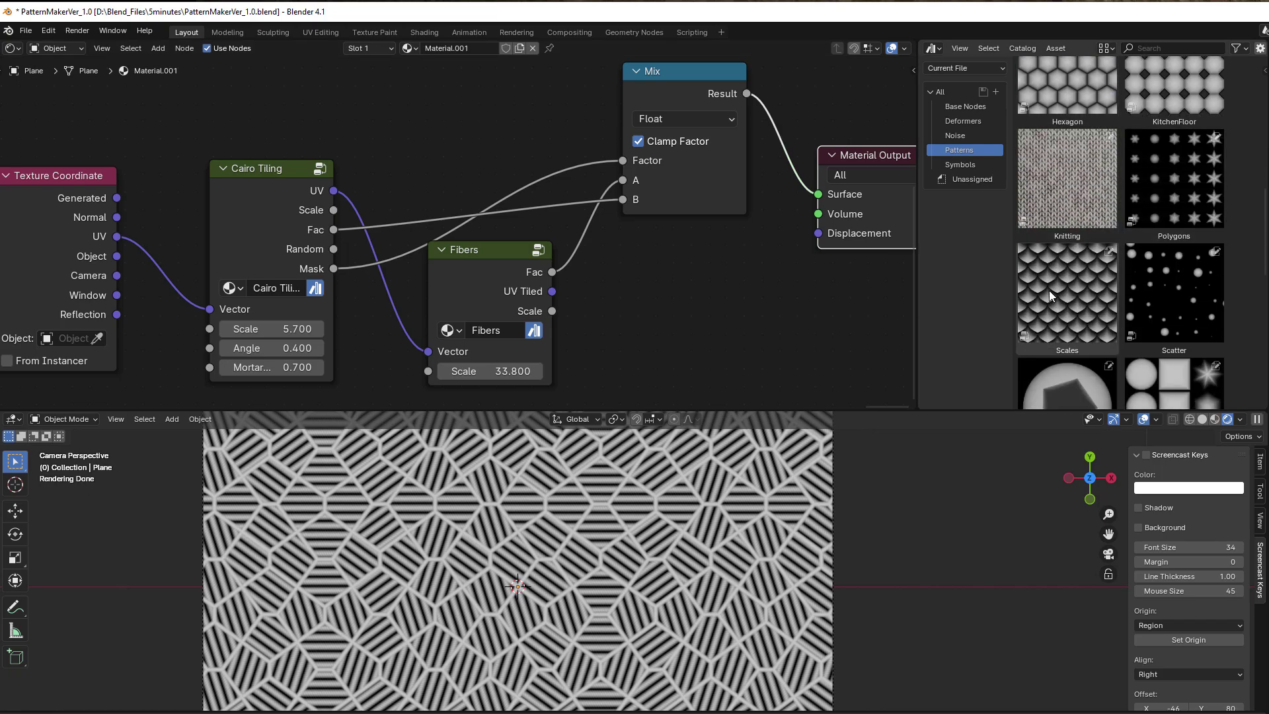
drag(1052, 297, 688, 328)
middle_drag(687, 328, 683, 283)
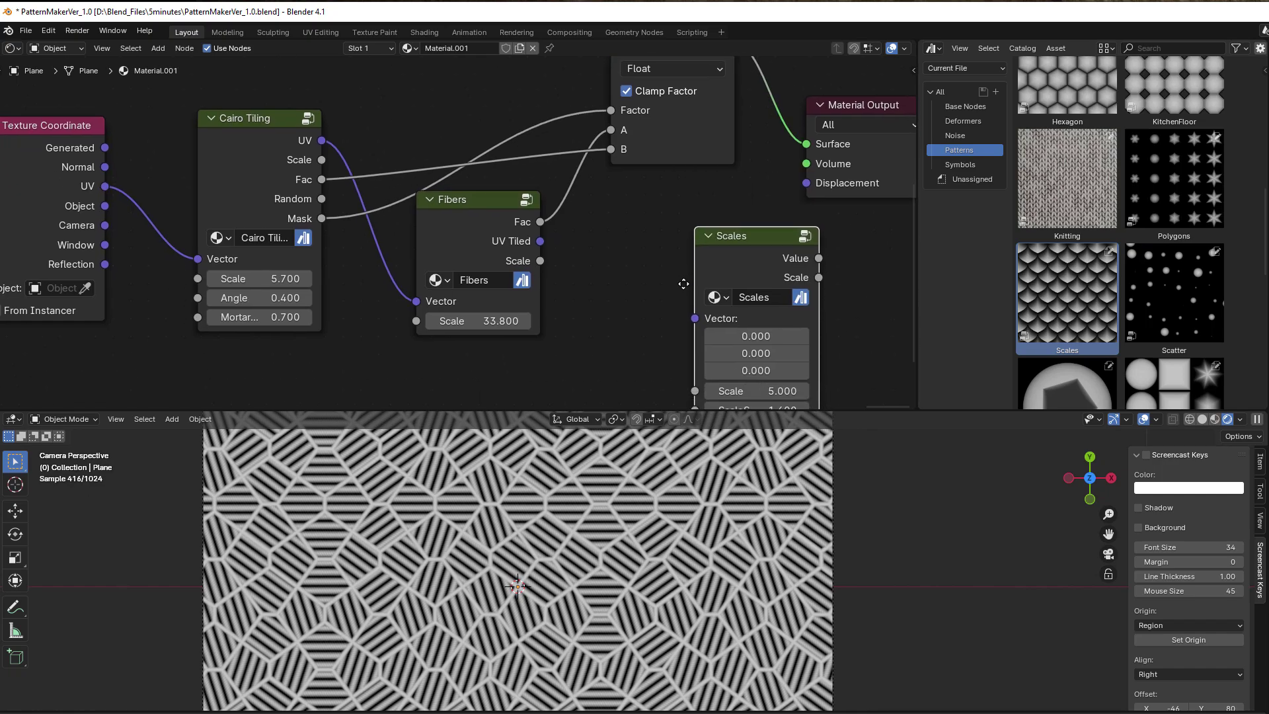
- Add the Shape pattern group to the node tree below the existing nodes
scroll(1193, 298, down, 2)
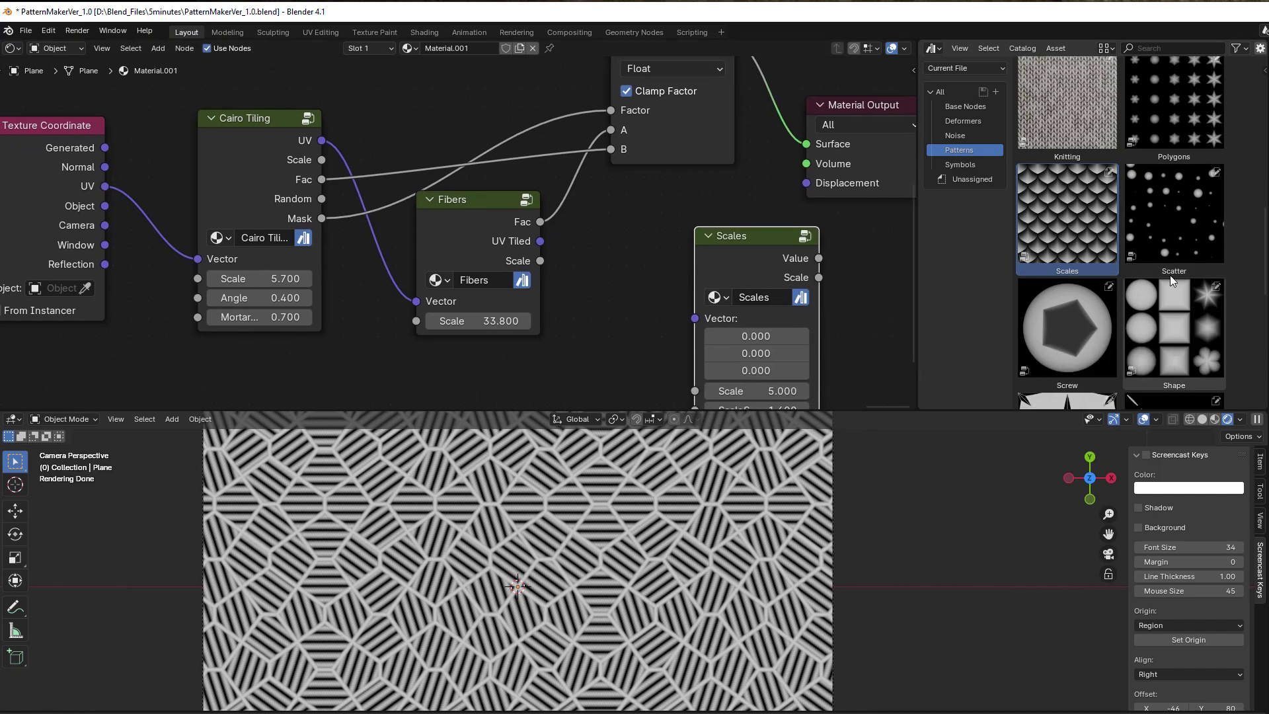
scroll(1208, 315, down, 2)
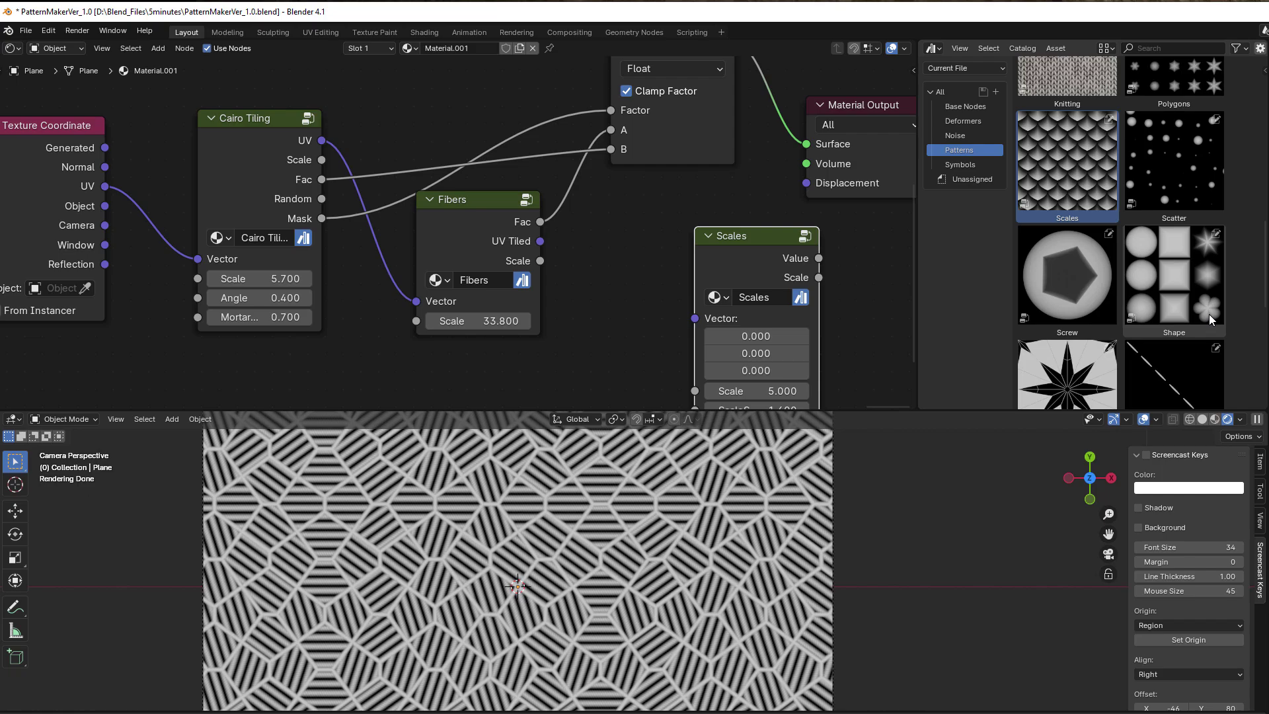
click(1166, 249)
drag(1167, 249, 627, 344)
scroll(619, 342, down, 3)
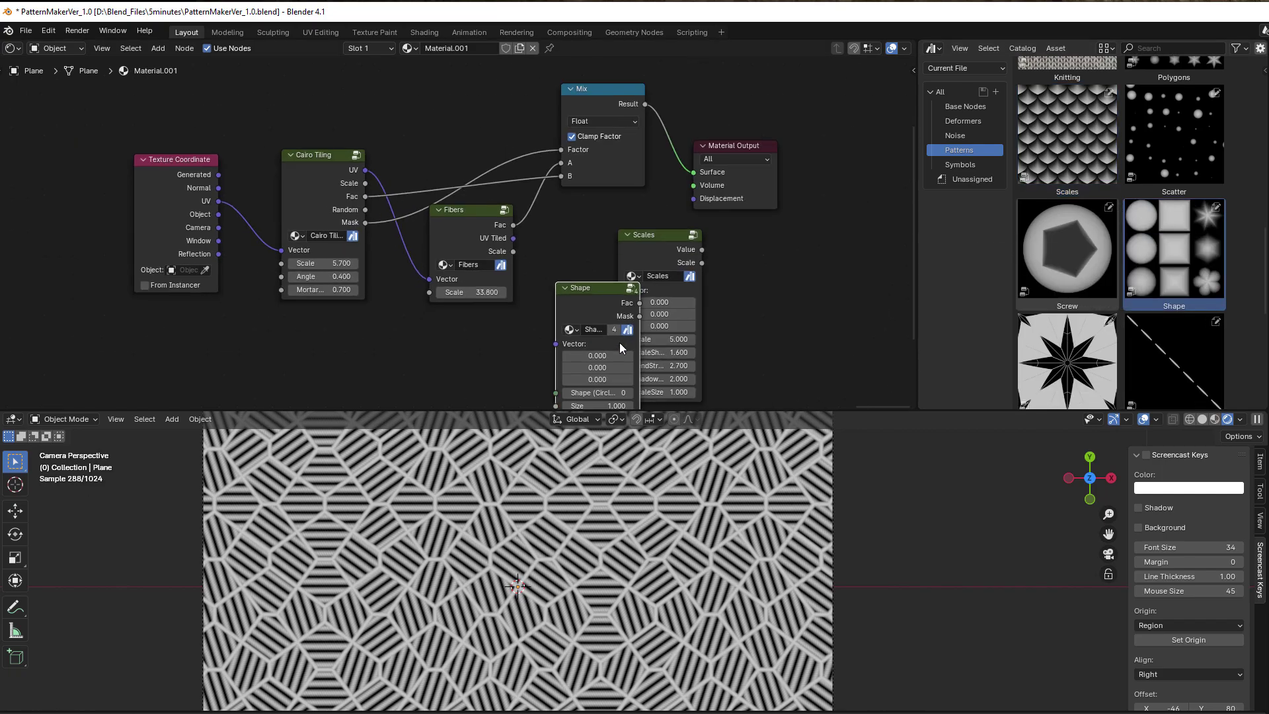
- Delete the Cairo Tiling, Fibers, Mix and Scales nodes, keeping Texture Coordinate, Shape and Material Output
drag(287, 129, 591, 220)
key(x)
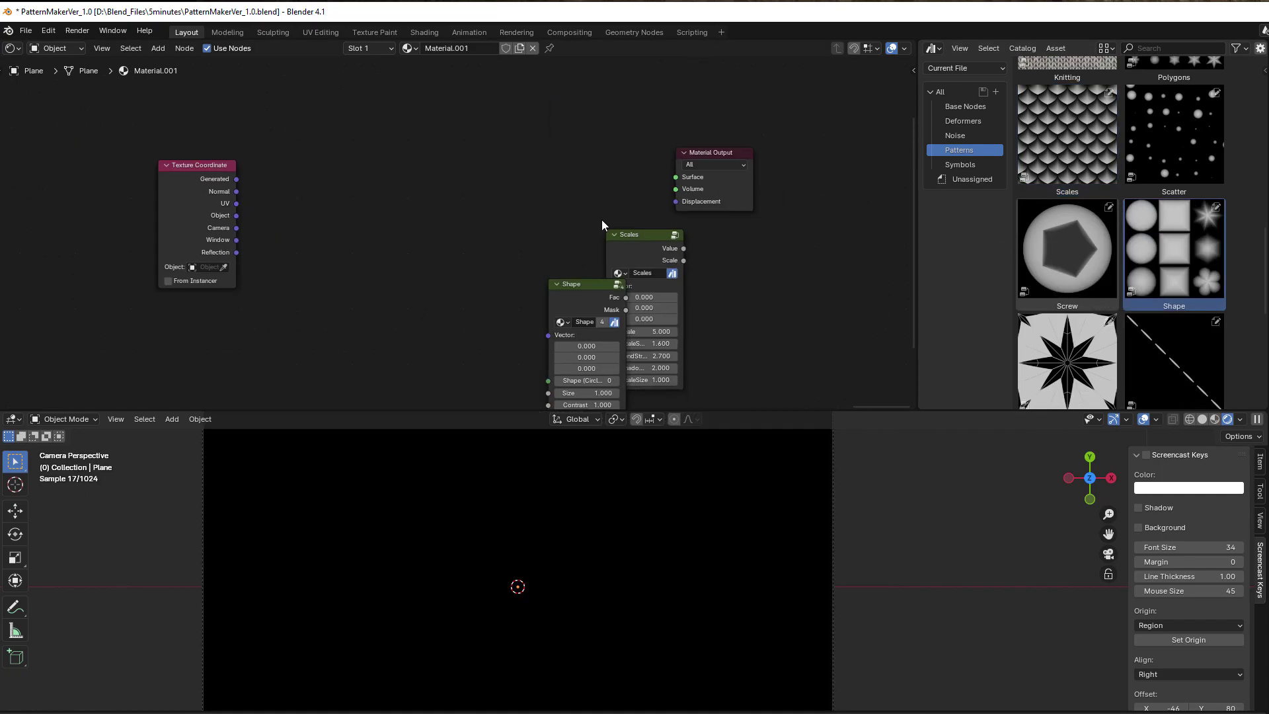
click(642, 235)
key(x)
- Place Shape between Texture Coordinate and Material Output, wiring UV to its Vector and its Fac to Surface
drag(577, 286, 502, 109)
drag(198, 165, 354, 158)
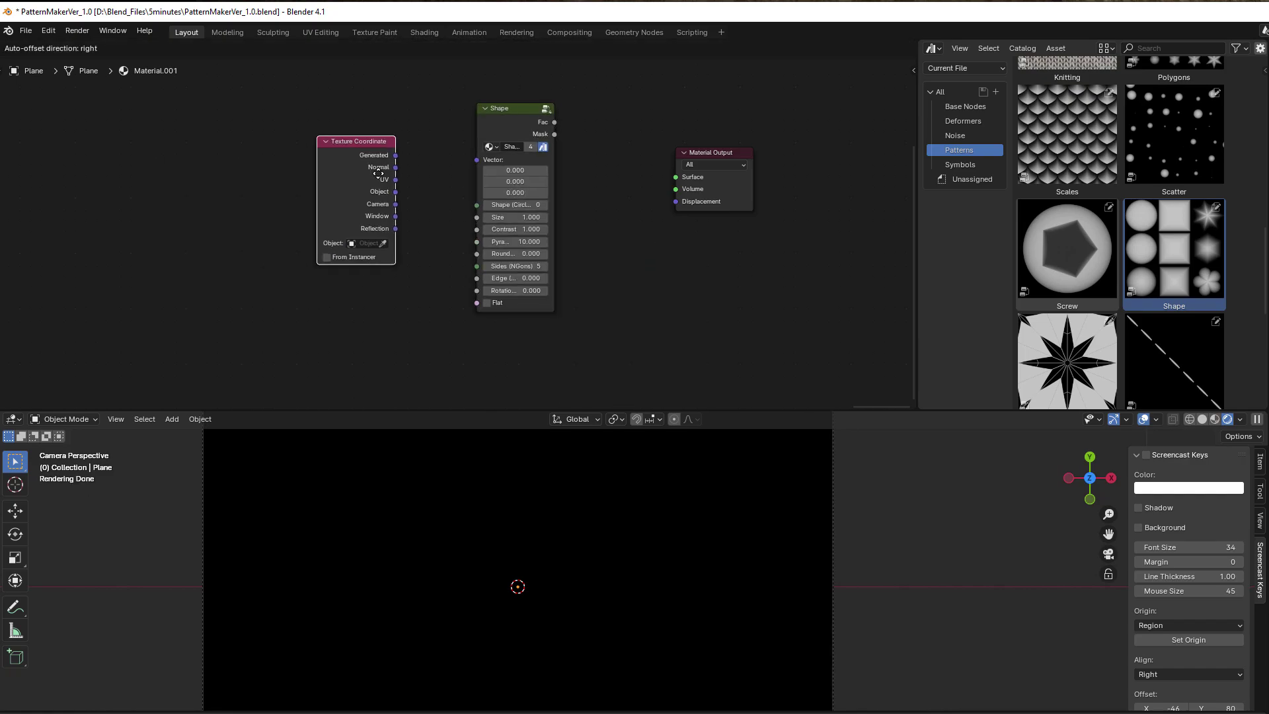
scroll(449, 228, up, 2)
scroll(459, 221, up, 1)
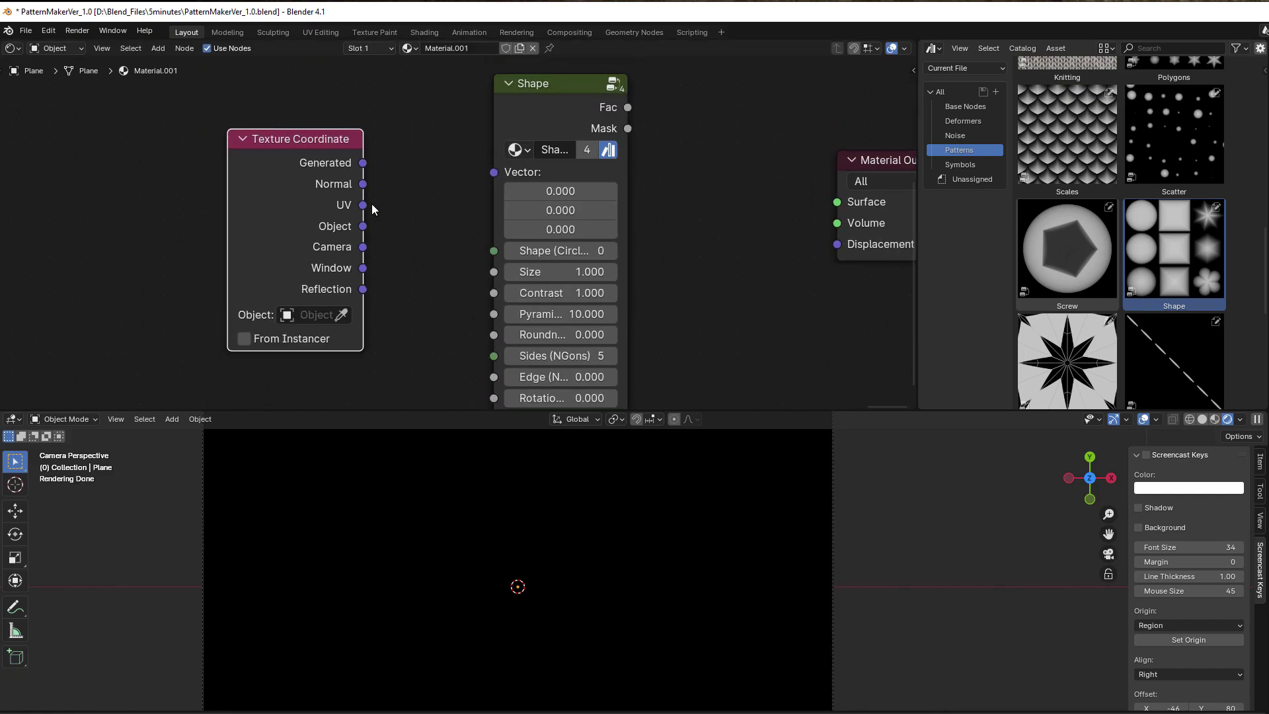
drag(489, 172, 494, 172)
drag(627, 107, 836, 201)
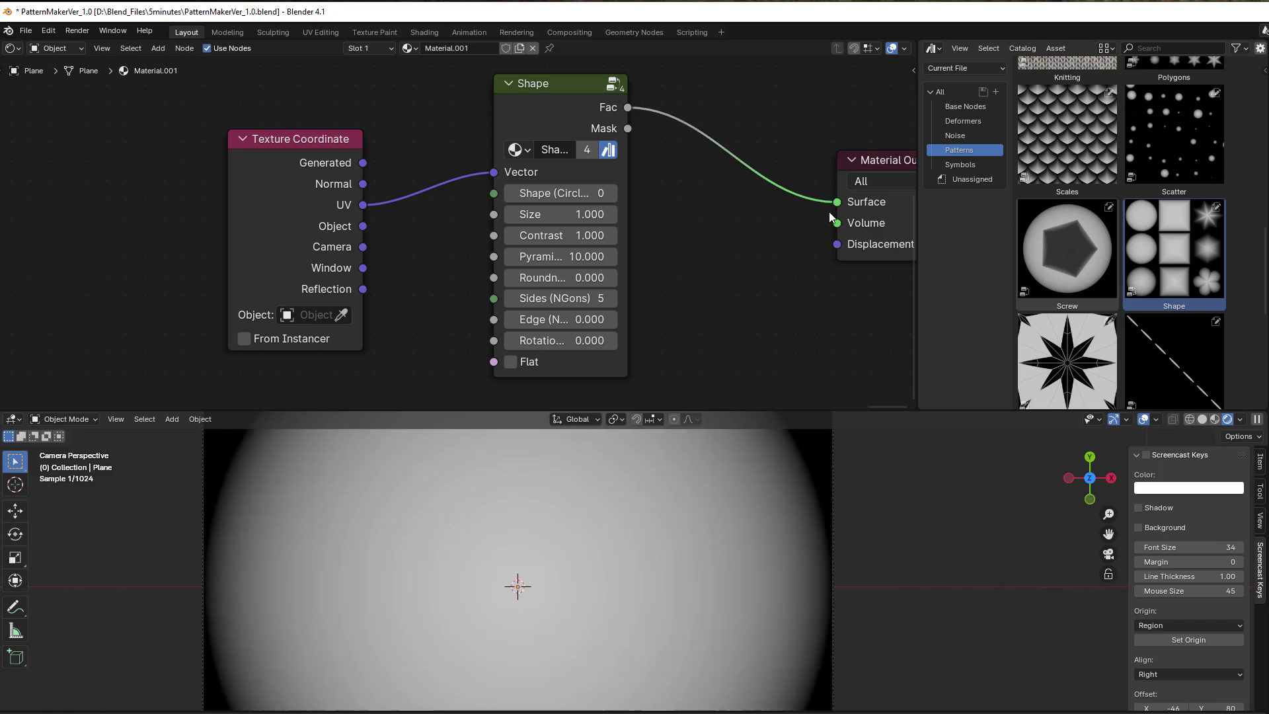
- Set the Shape node's shape type to 2 and its Sides (NGons) to 6
scroll(591, 579, down, 2)
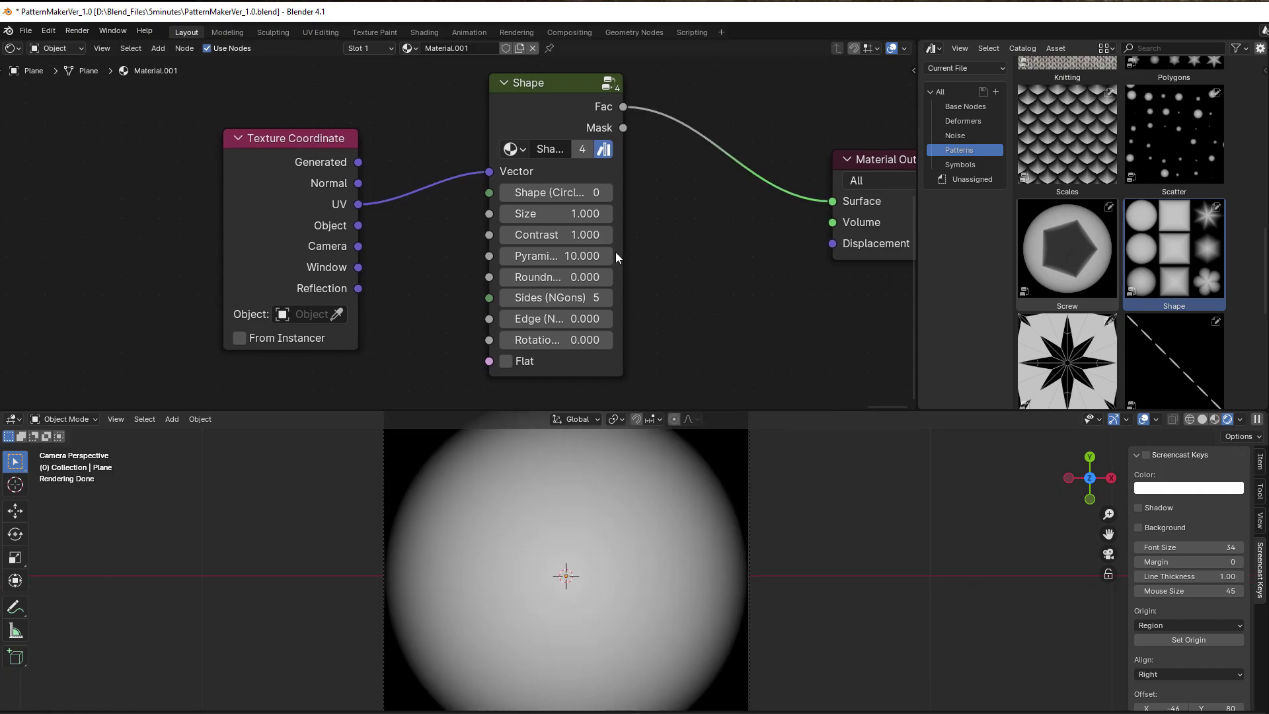
click(607, 192)
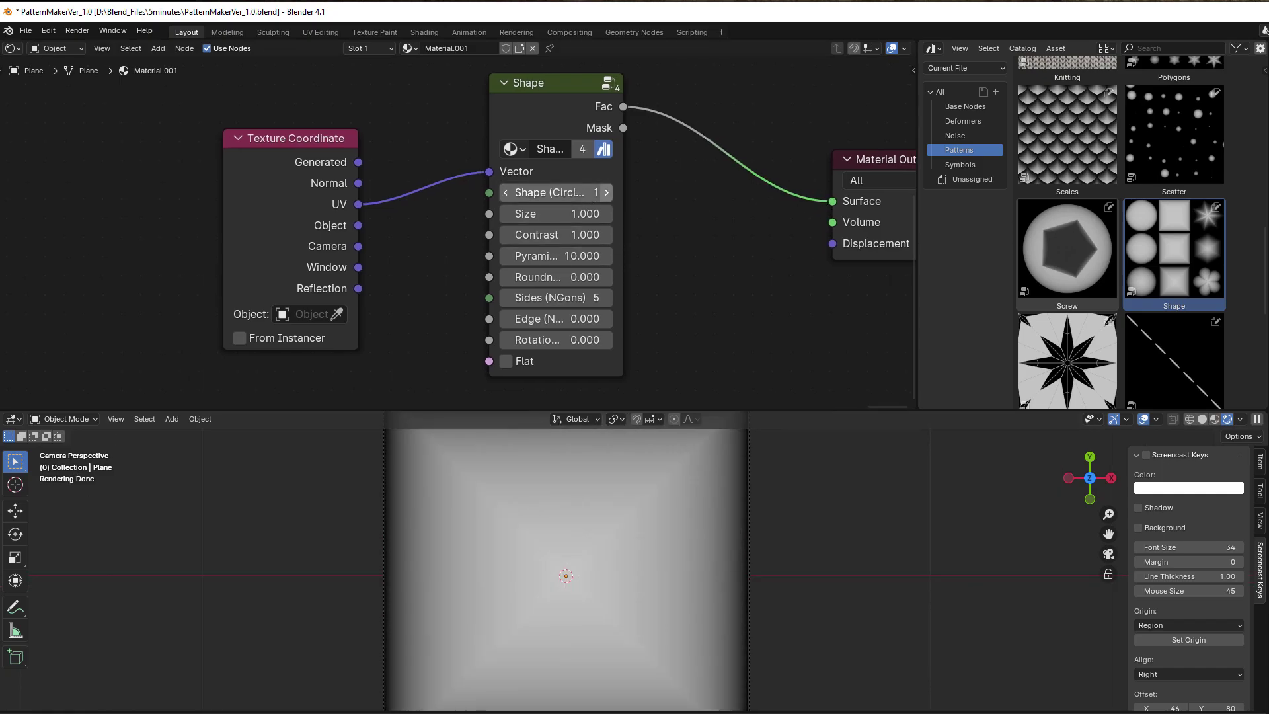
scroll(602, 570, down, 2)
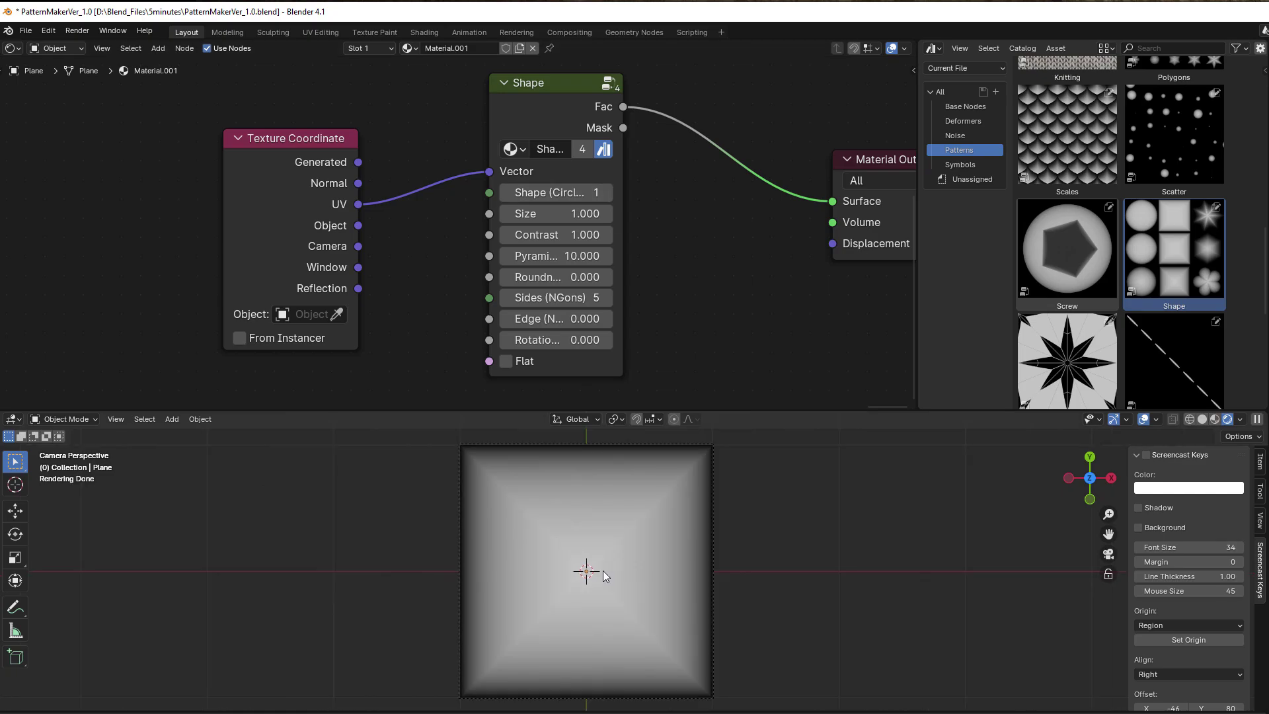
click(608, 192)
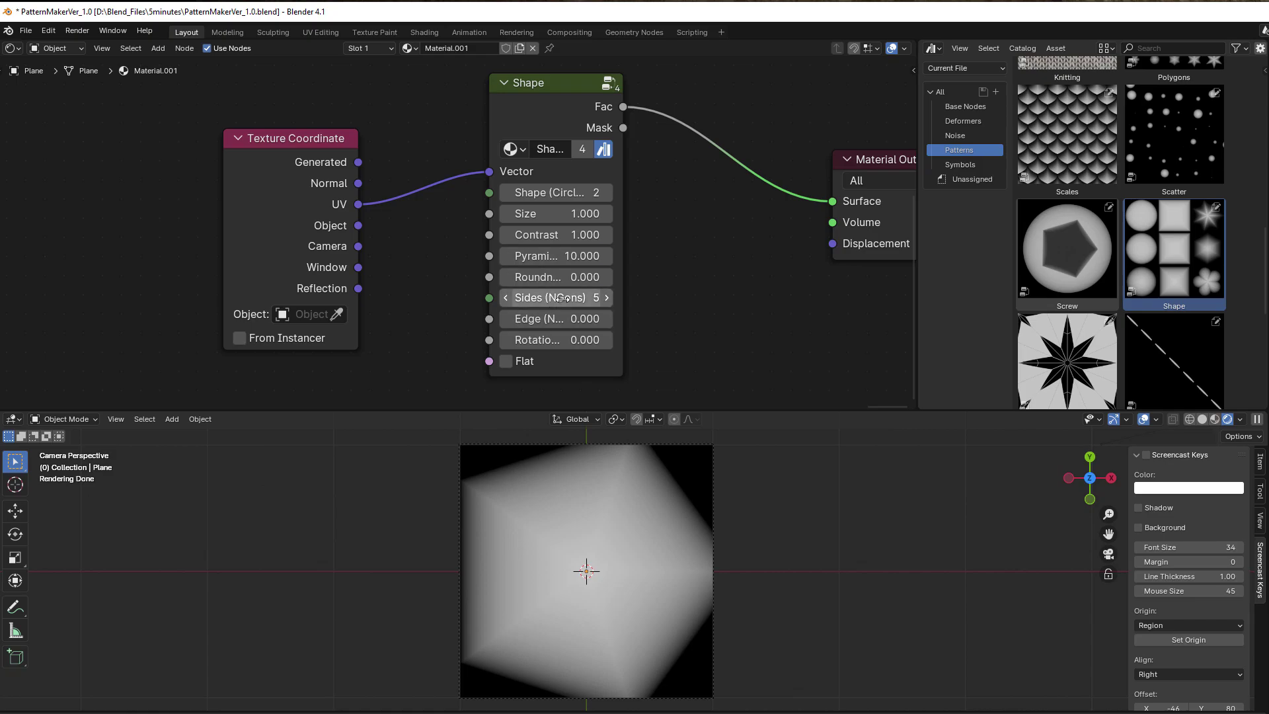
click(607, 297)
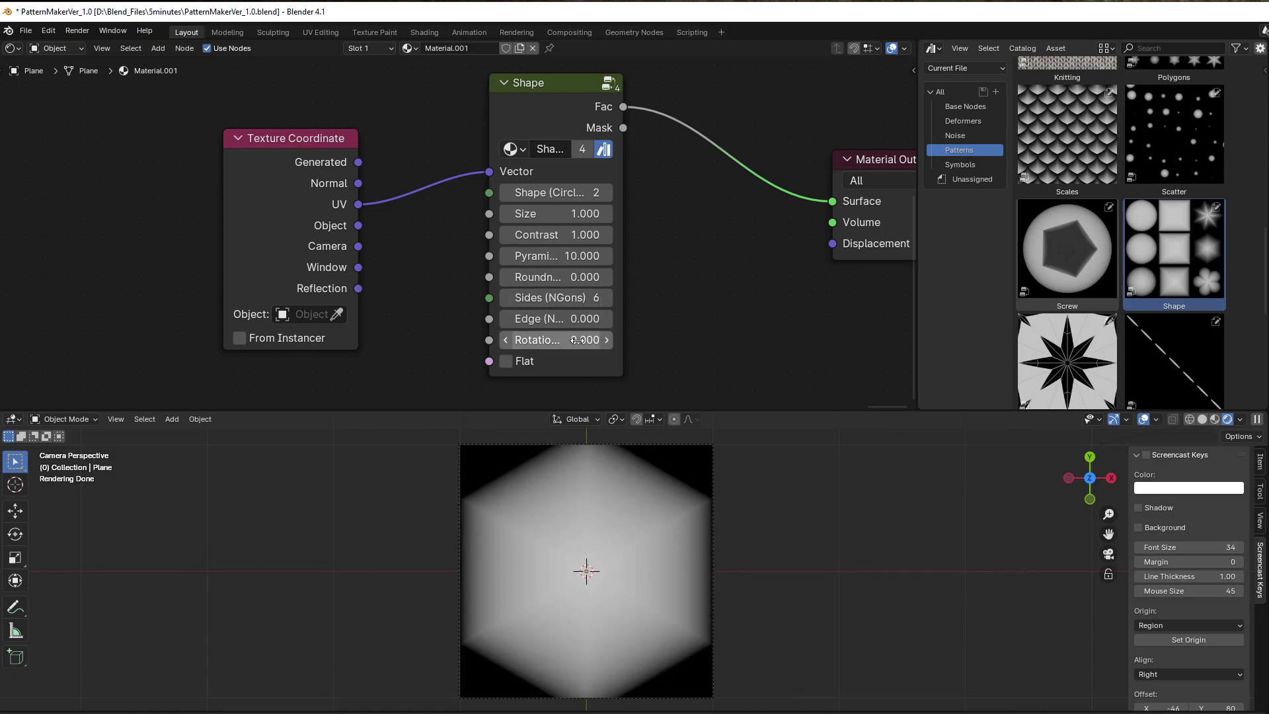
- Form a flower by setting Shape's Edge to -2, Rotation to 0.7, Roundness to 0.3, Contrast to 1.9 and Size to 0.9
mouse_move(575, 319)
mouse_down()
mouse_move(549, 318)
mouse_move(565, 337)
mouse_move(592, 337)
mouse_up()
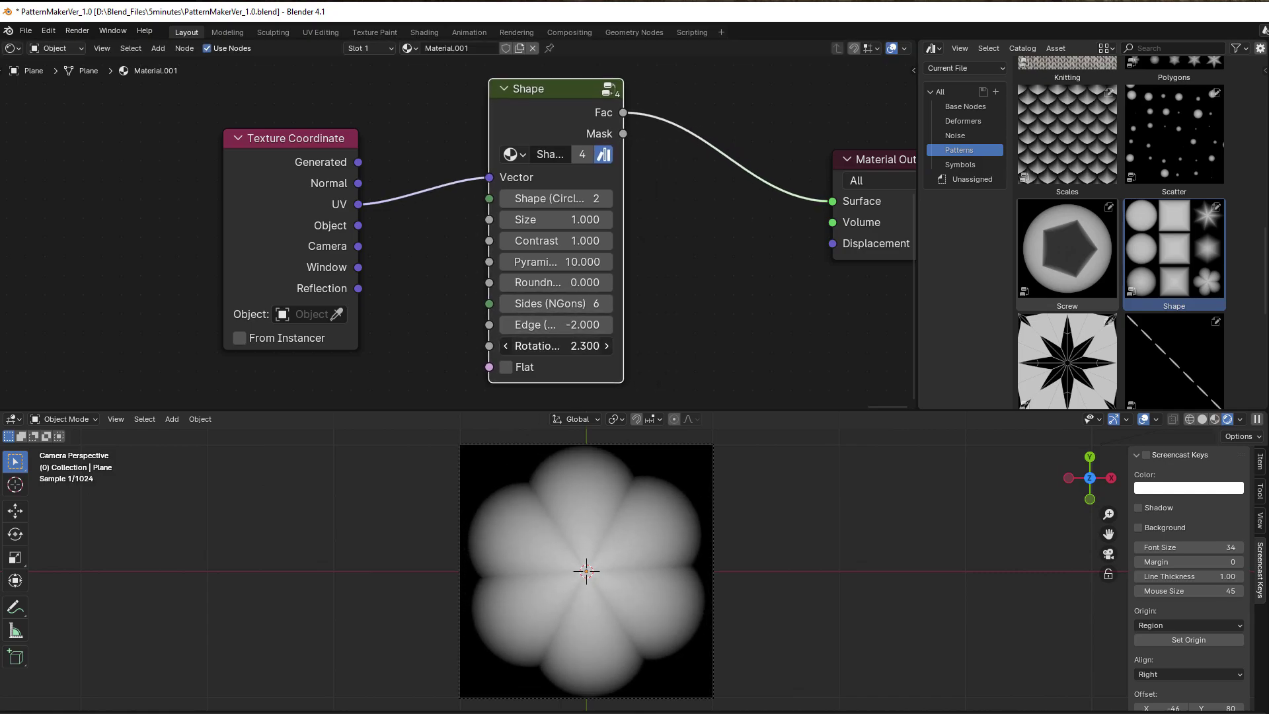
drag(573, 283, 537, 219)
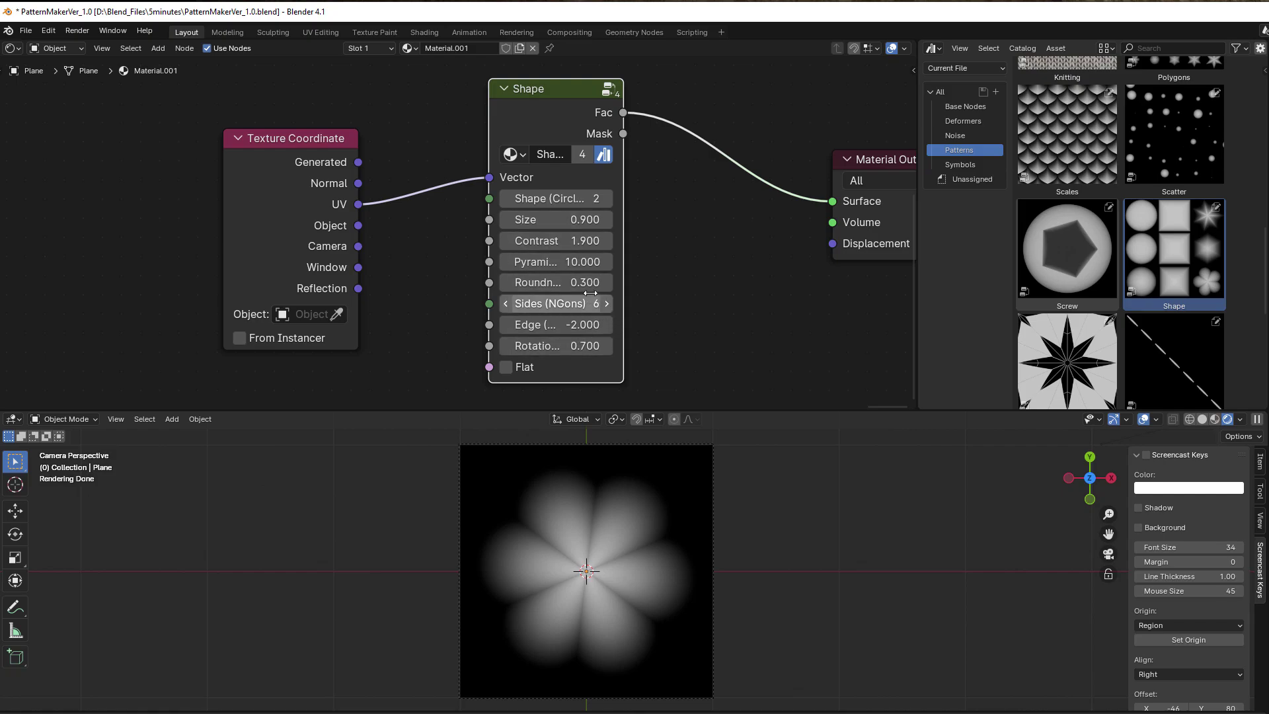
drag(573, 140, 580, 153)
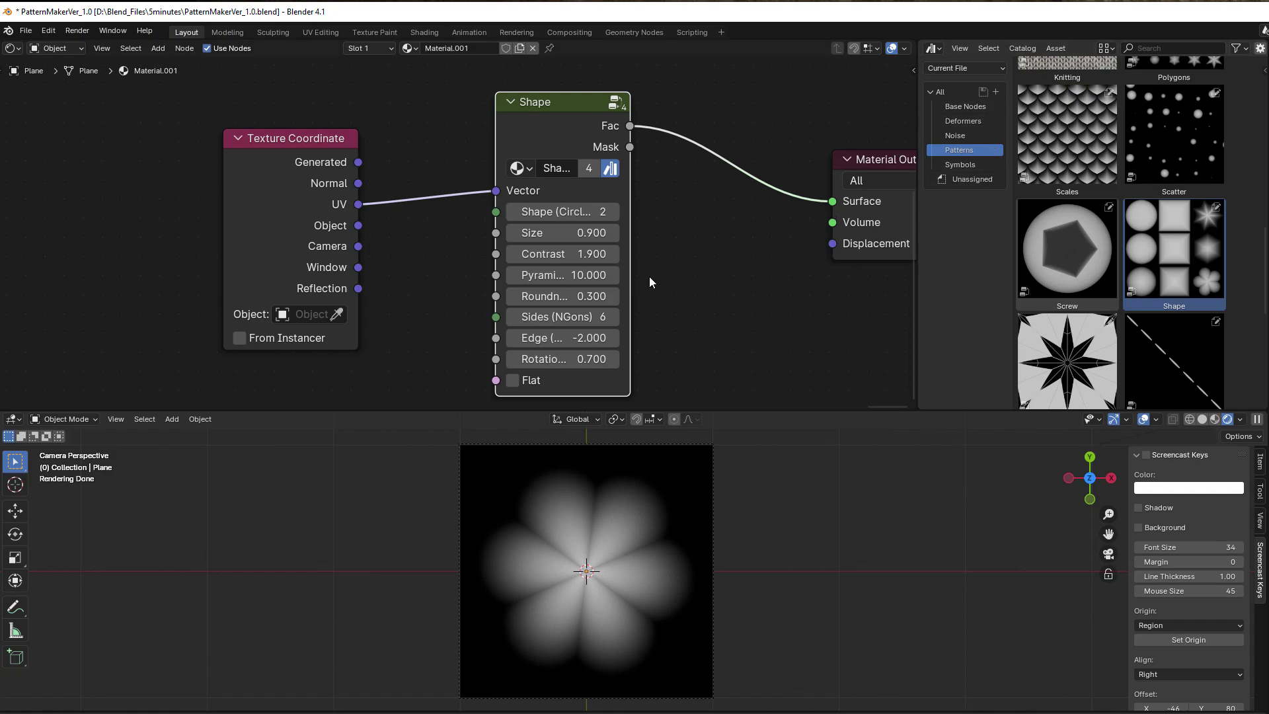
- Add the Stitches1 group below Material Output and connect Texture Coordinate's UV to its Vector
scroll(702, 279, down, 2)
middle_drag(702, 279, 586, 269)
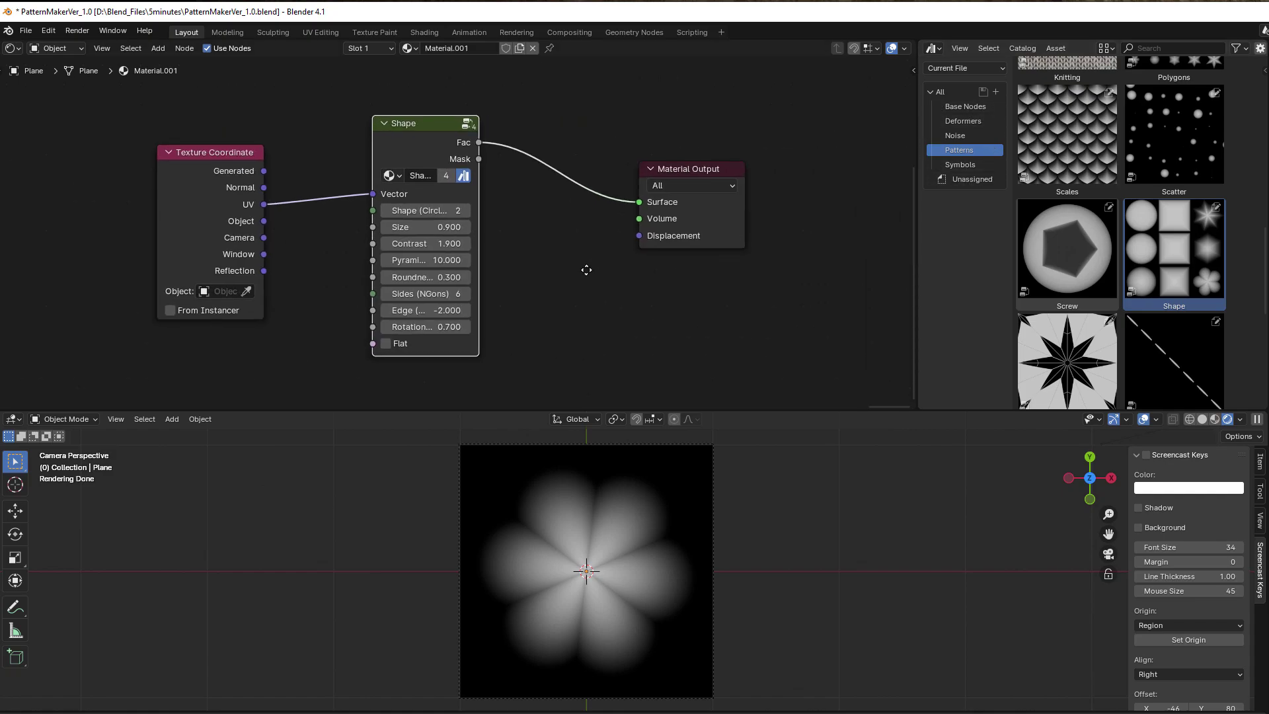
drag(1143, 395, 624, 296)
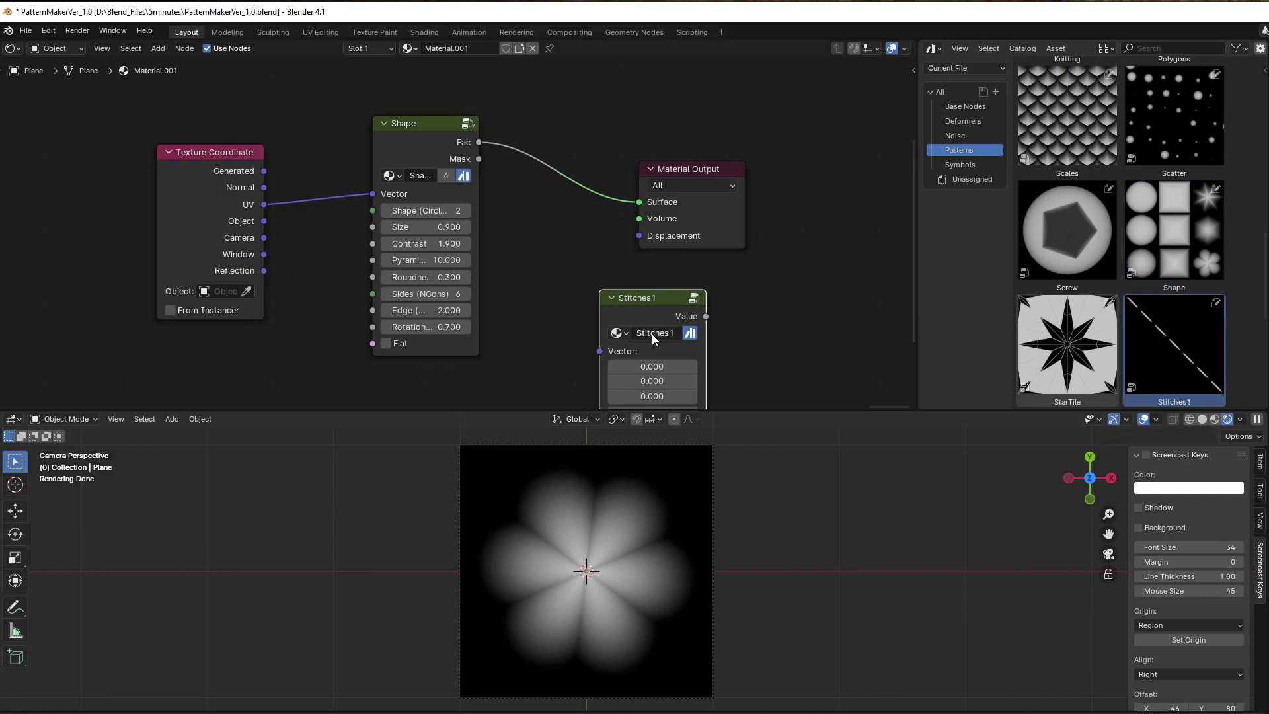
middle_drag(643, 317, 652, 273)
drag(275, 159, 610, 306)
- Arrange Stitches1 beside the lower part of Shape and move Material Output farther from both nodes
drag(710, 258, 596, 217)
middle_drag(680, 249, 636, 280)
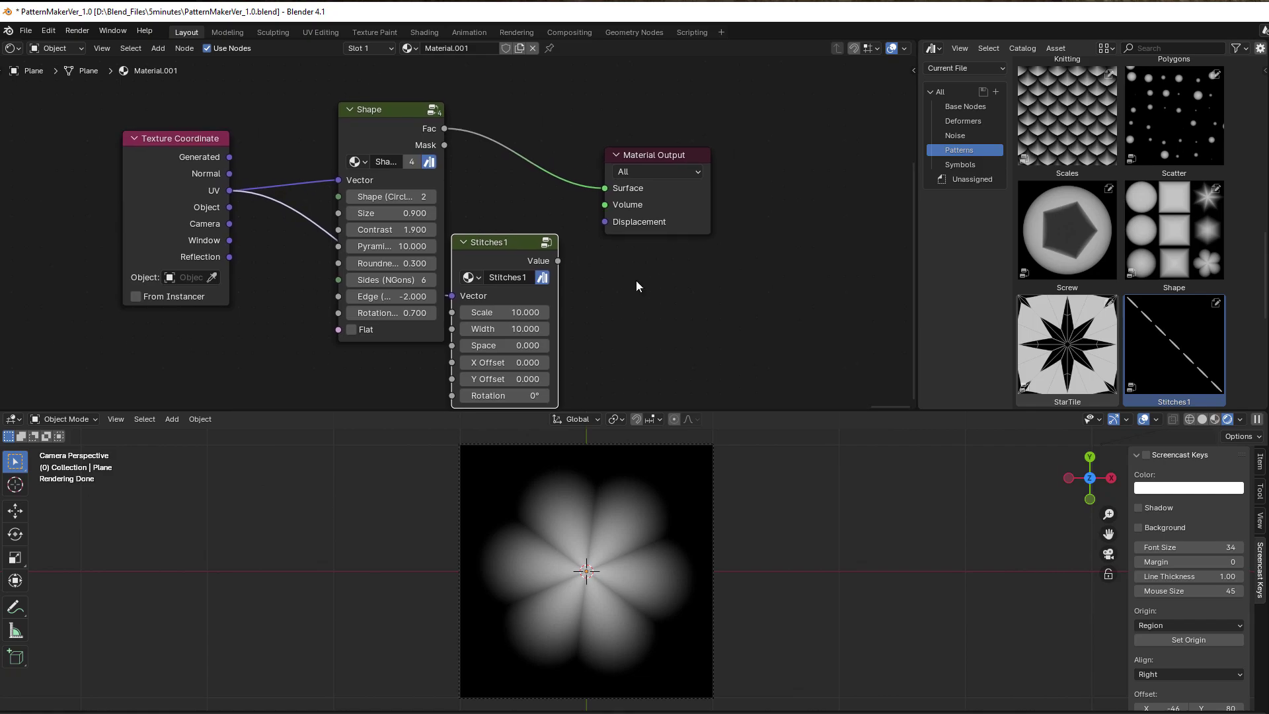
drag(652, 157, 734, 146)
drag(506, 242, 531, 242)
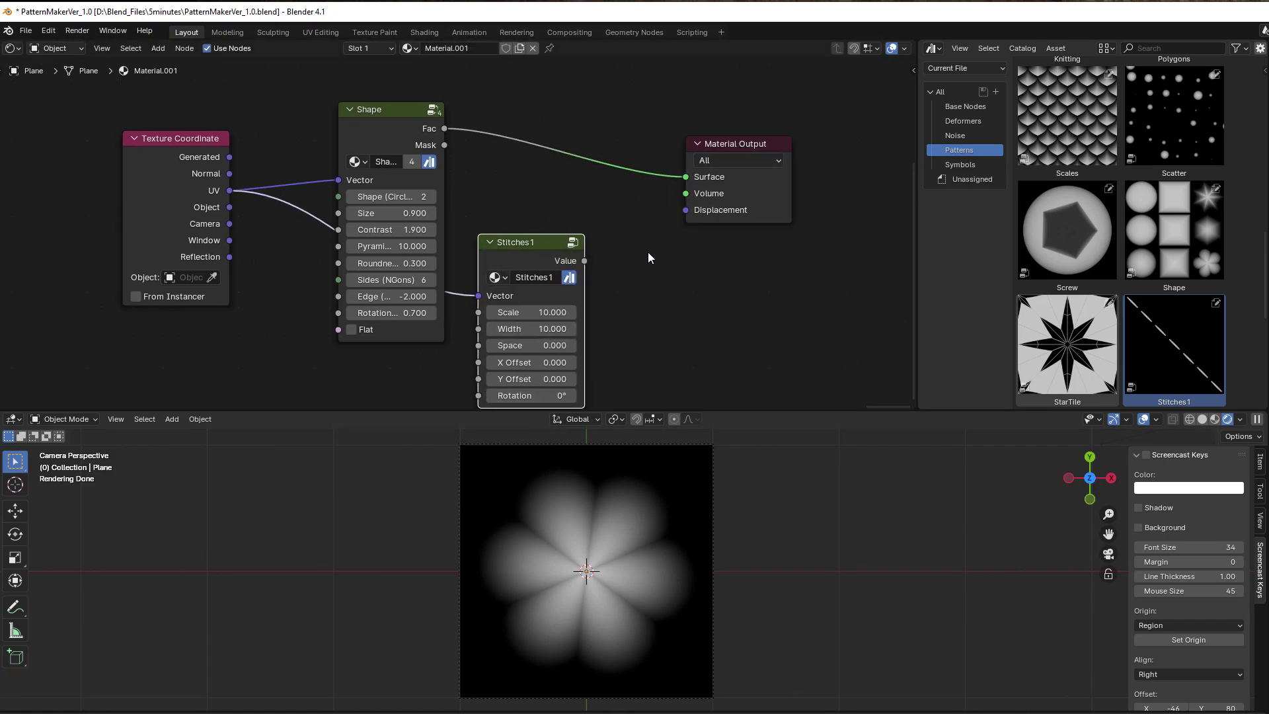
- Insert a Math Add node between Shape and Material Output, connect Stitches1's Value to its second input, and space the nodes apart
key(shift+a)
mouse_move(646, 253)
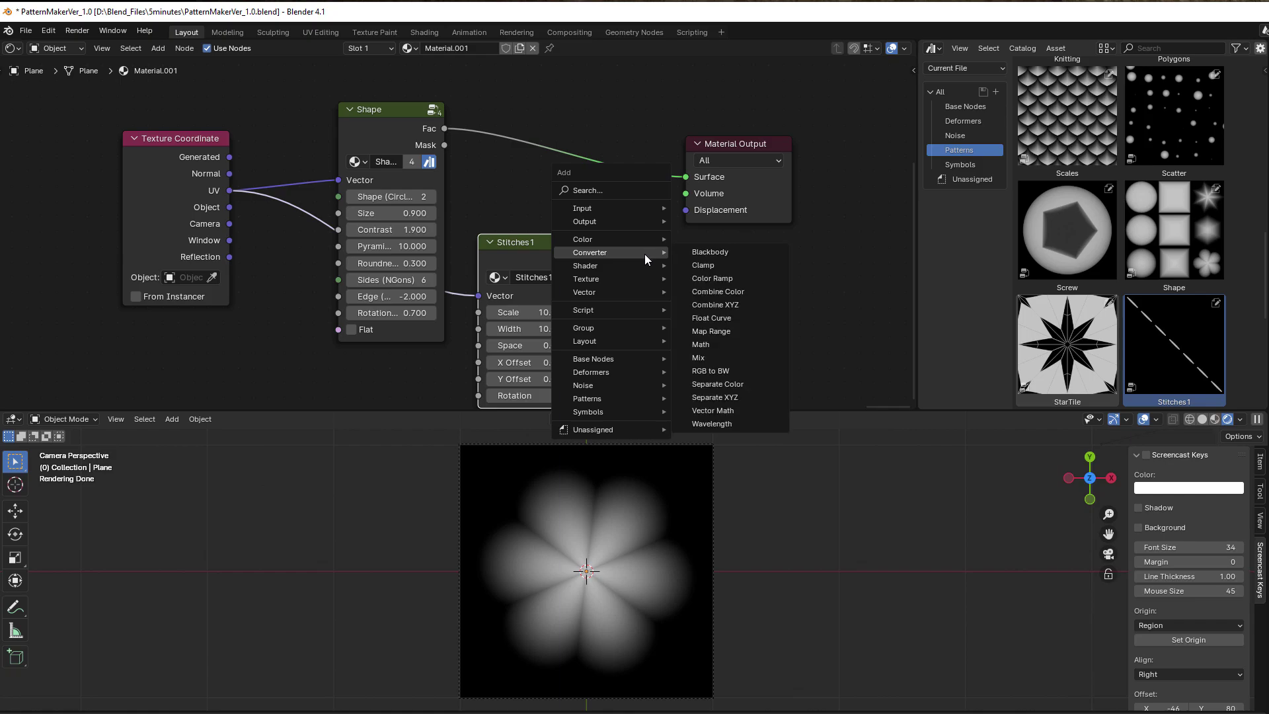
click(719, 344)
click(572, 172)
drag(585, 260, 511, 208)
drag(715, 155, 786, 143)
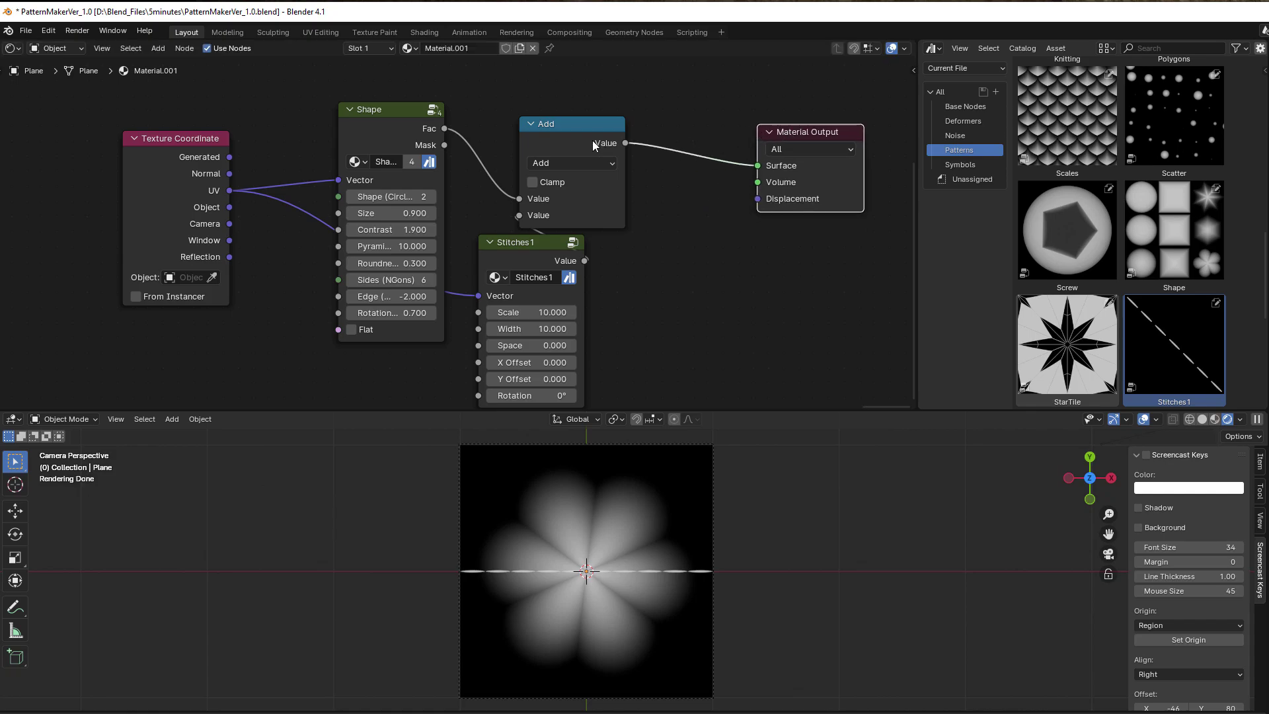
drag(592, 142, 651, 135)
- Set Stitches1's Space to 0.7, X Offset to 0.3, Y Offset to 0.4 and Width to 6.7
middle_drag(632, 354, 629, 313)
mouse_move(528, 321)
mouse_down()
mouse_move(568, 337)
mouse_move(531, 308)
mouse_up()
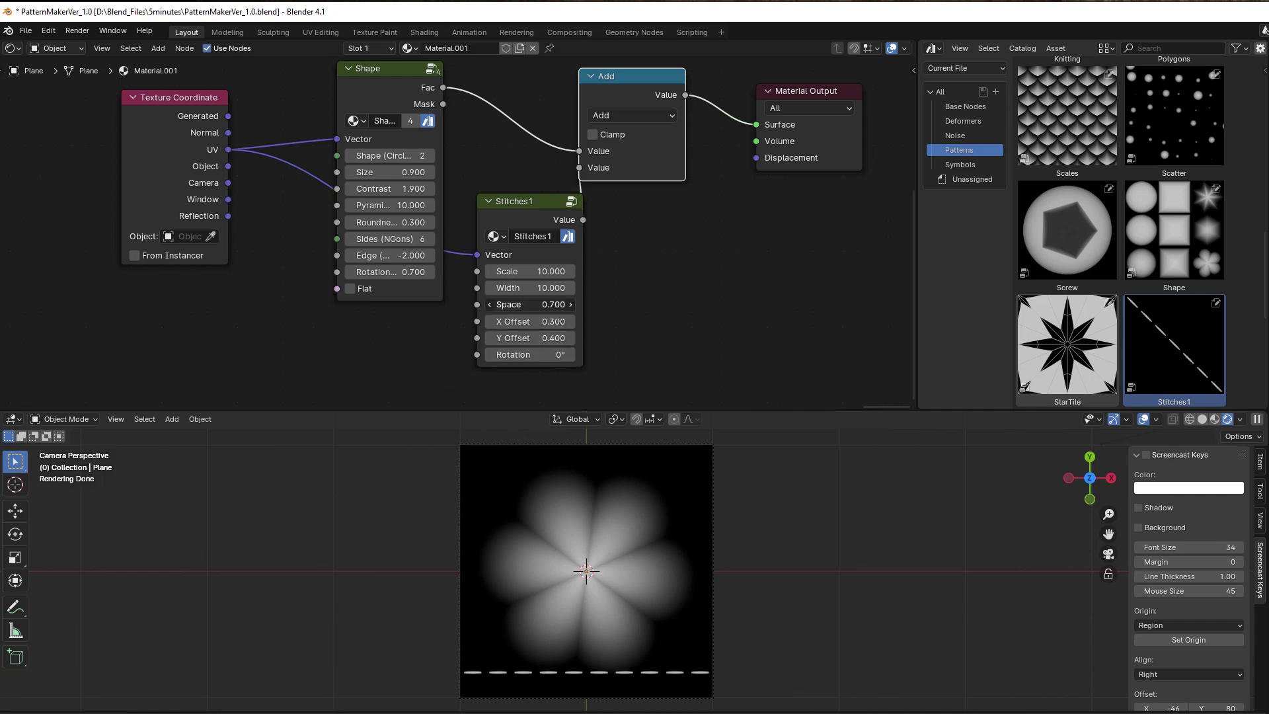
drag(529, 287, 462, 287)
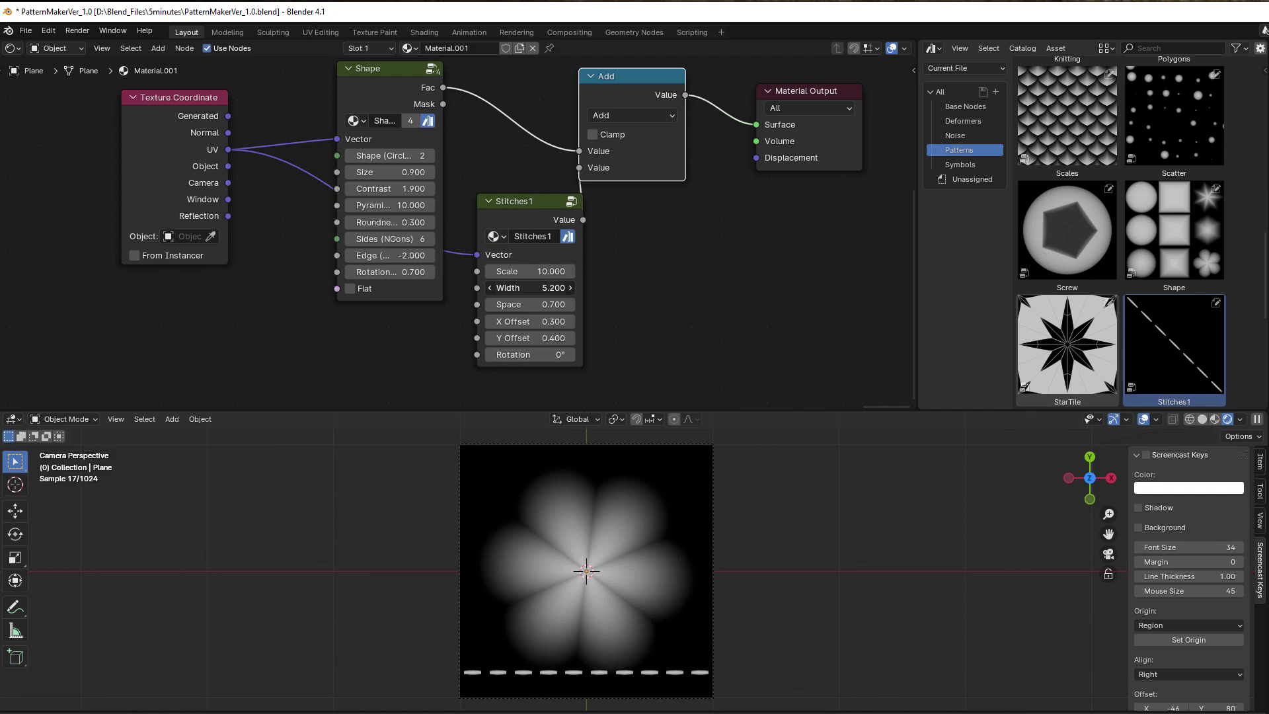
drag(527, 217, 525, 188)
scroll(464, 161, down, 1)
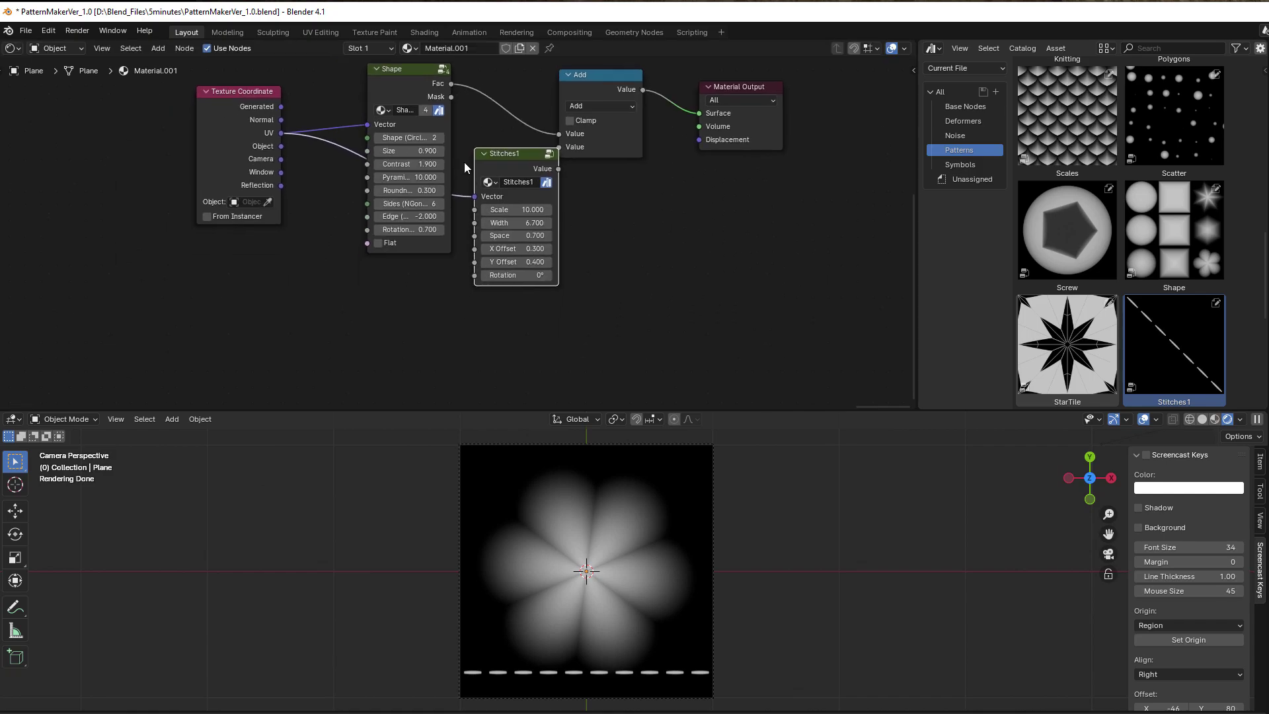
- Duplicate Stitches1 below the original and connect Texture Coordinate's UV to the copy's Vector
key(shift+d)
click(508, 312)
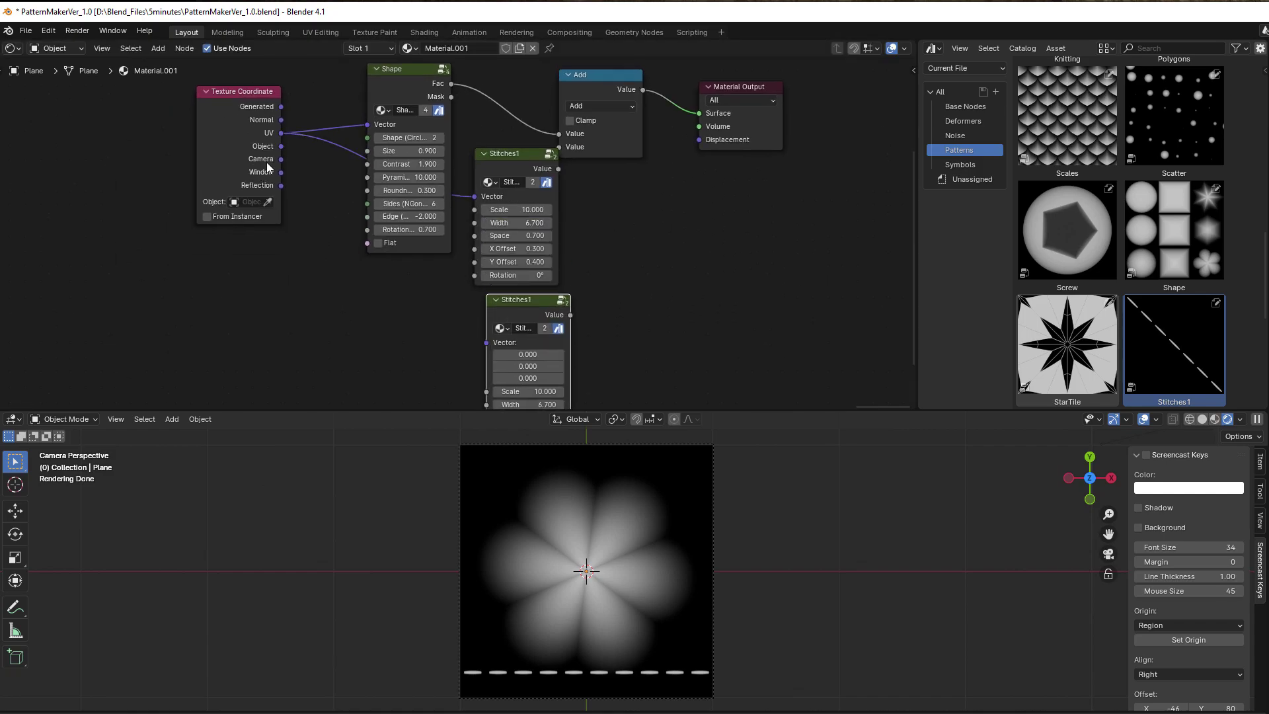
click(270, 165)
drag(281, 132, 486, 342)
middle_drag(566, 292, 544, 224)
scroll(513, 348, up, 1)
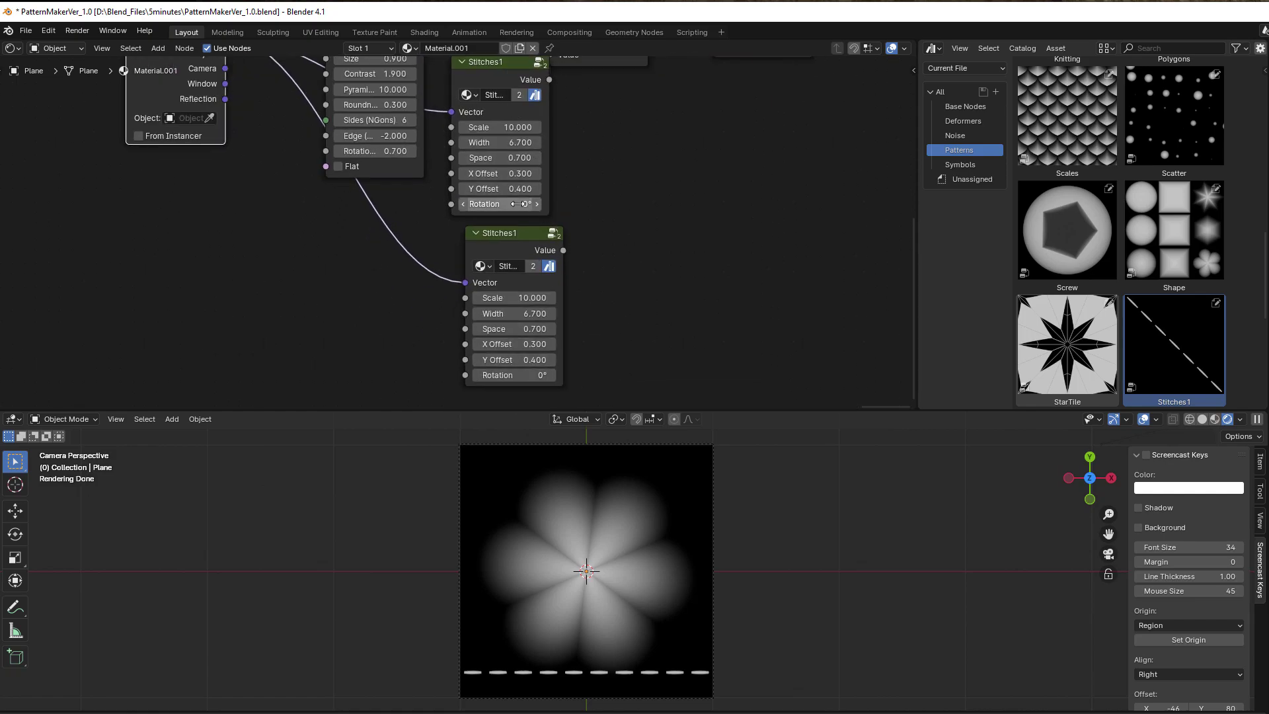
- Duplicate the Add node, insert the copy before Material Output, and connect the second Stitches1's Value to its second input
scroll(509, 324, down, 3)
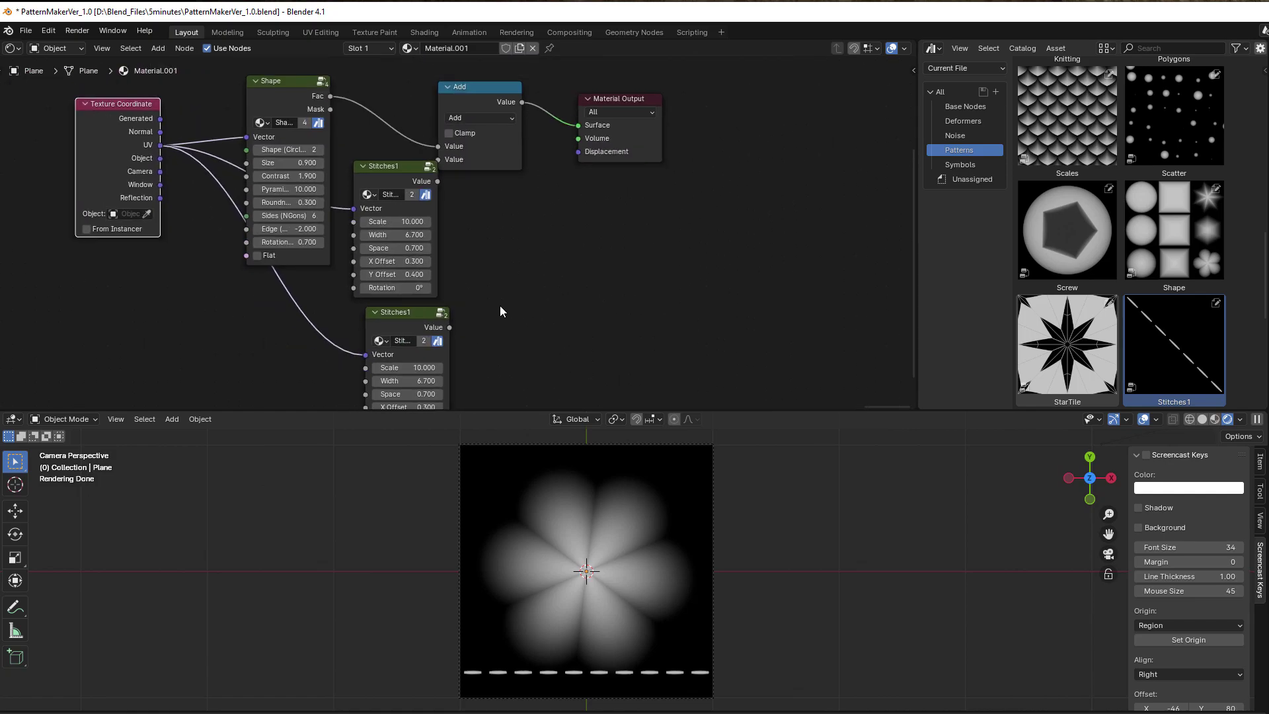
middle_drag(500, 305, 511, 303)
drag(460, 116, 468, 112)
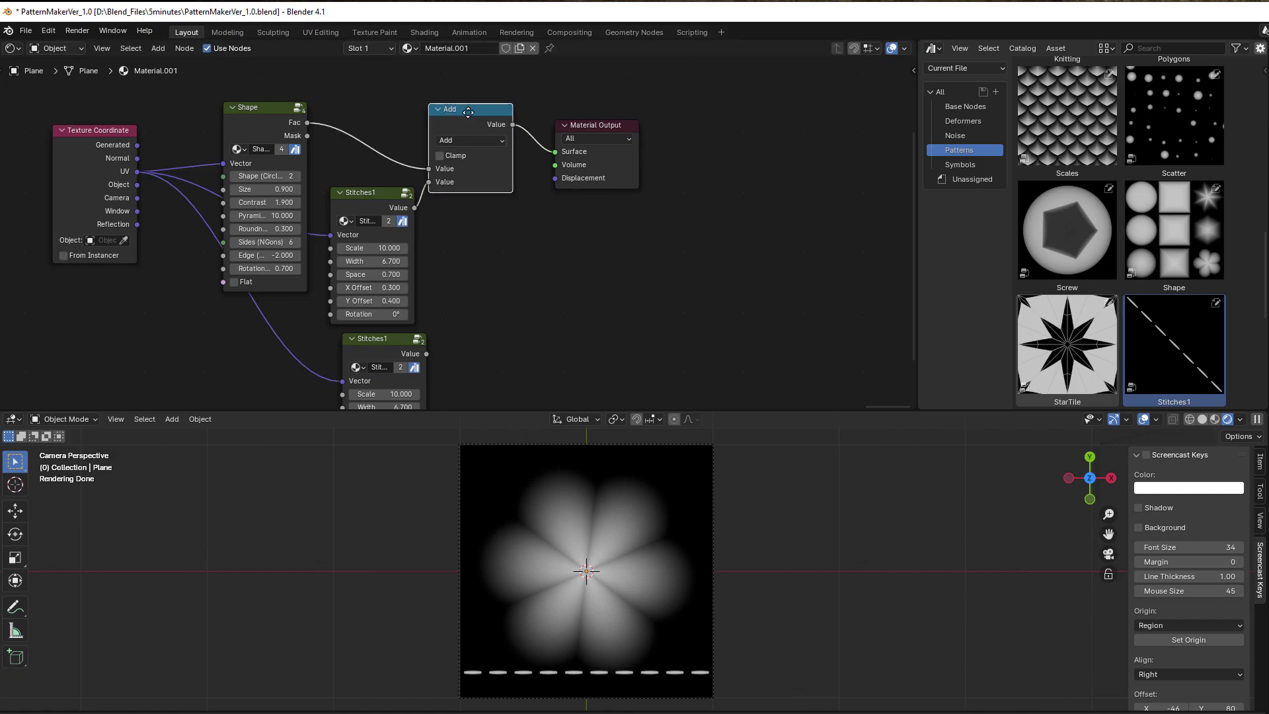
key(shift+d)
click(599, 114)
drag(427, 353, 561, 186)
- Set the second Stitches1's Y Offset to -0.4
scroll(620, 236, down, 2)
scroll(470, 324, down, 2)
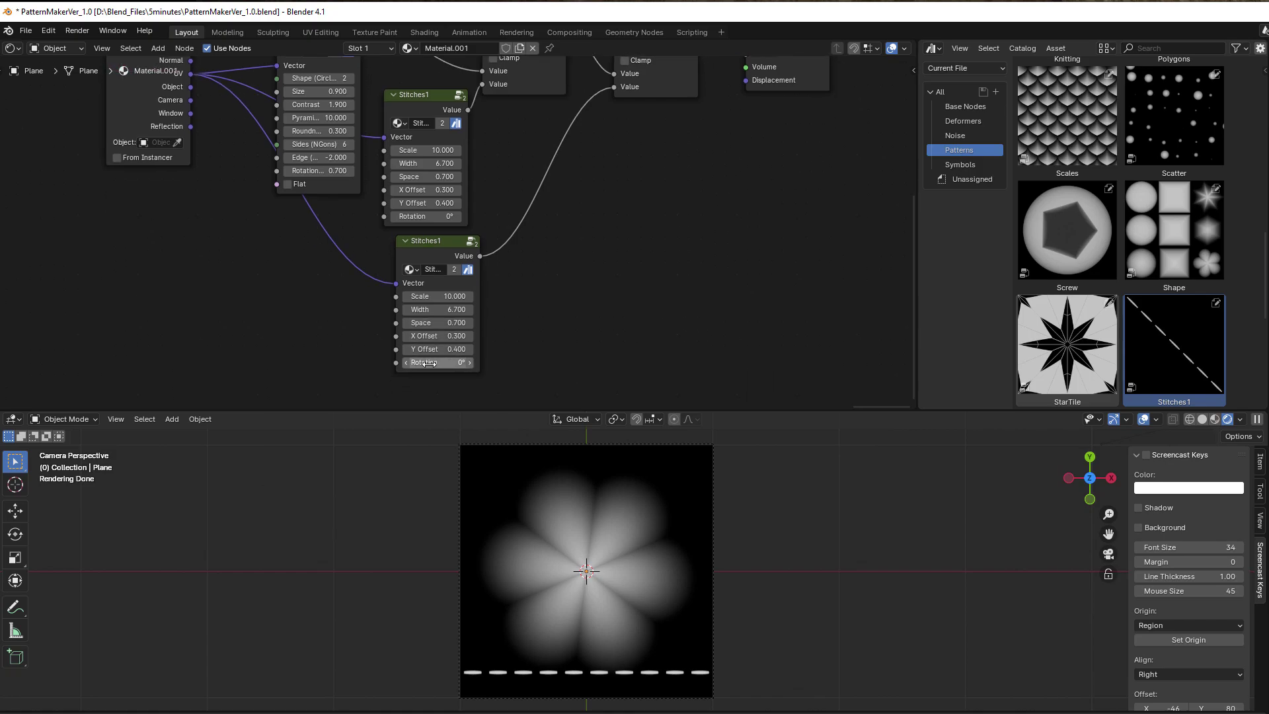
drag(432, 348, 386, 348)
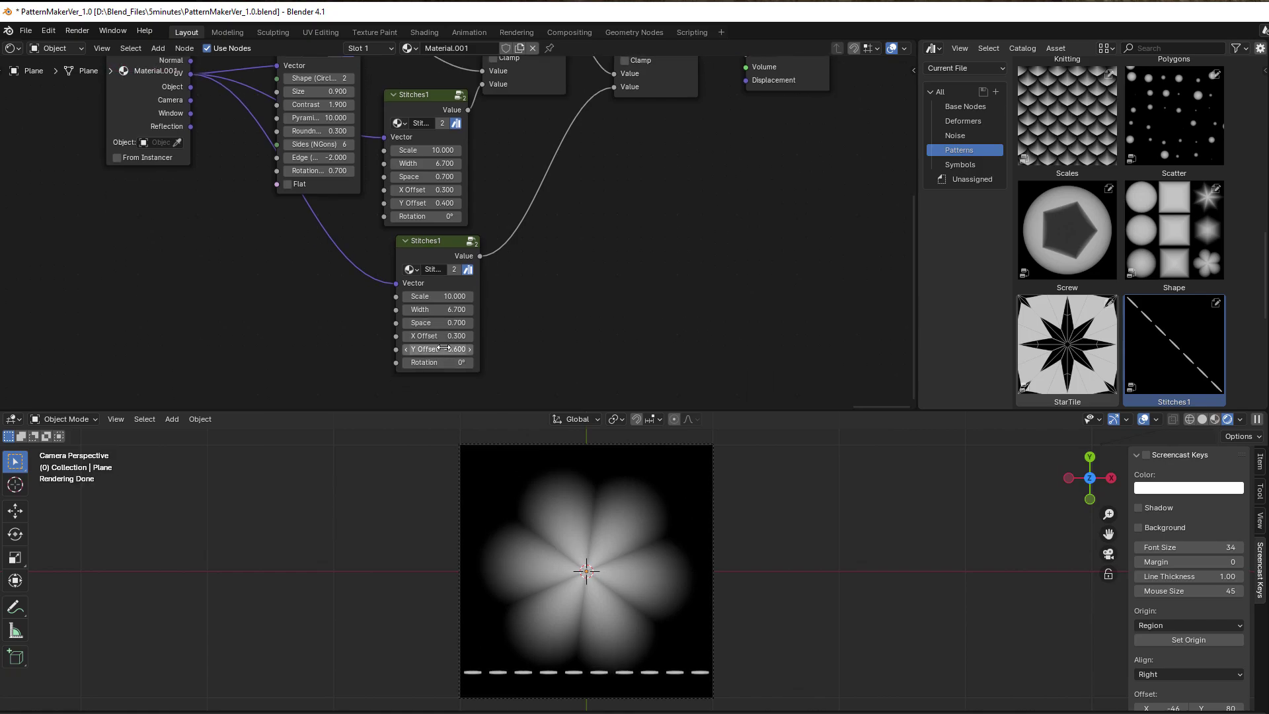
drag(472, 355, 482, 350)
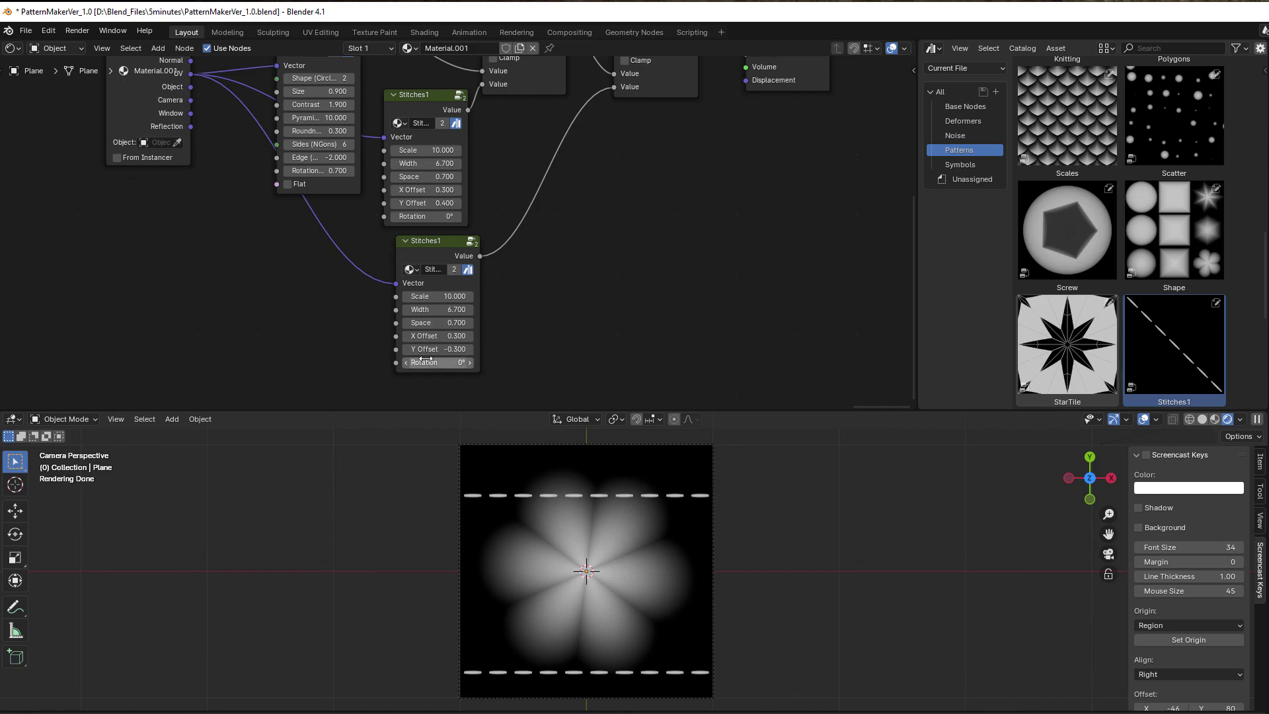
click(406, 351)
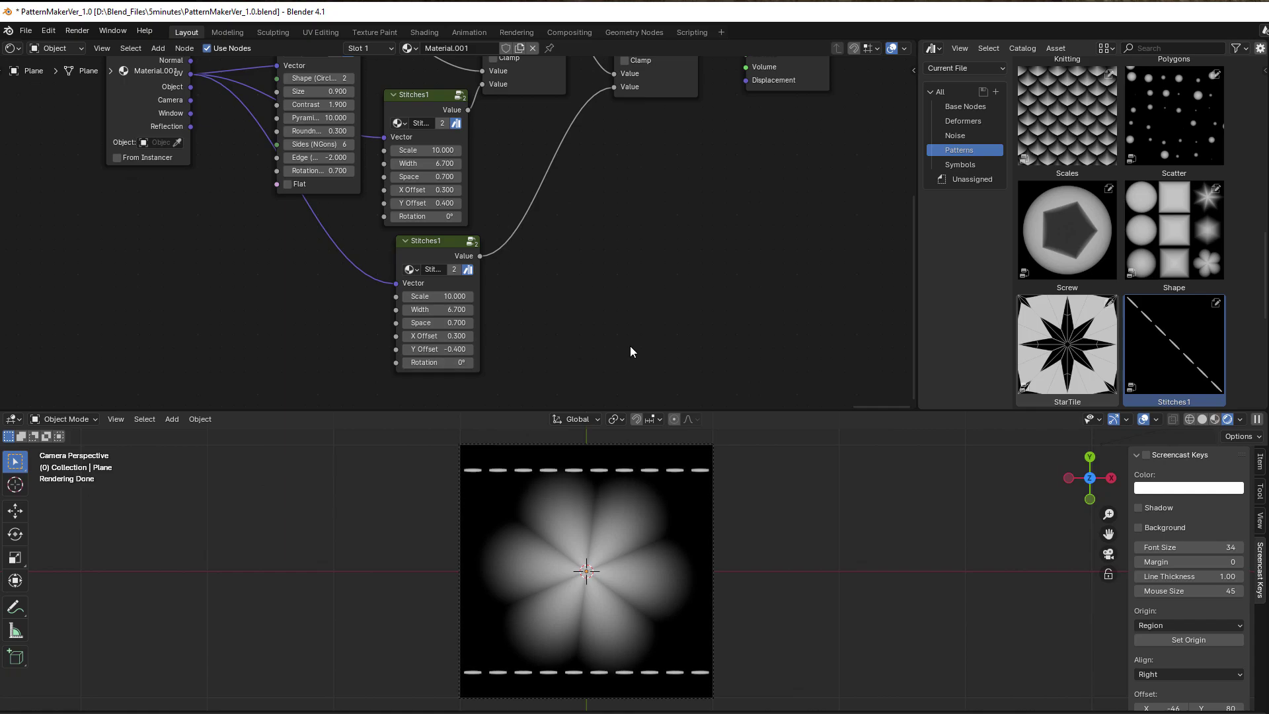
scroll(767, 293, down, 2)
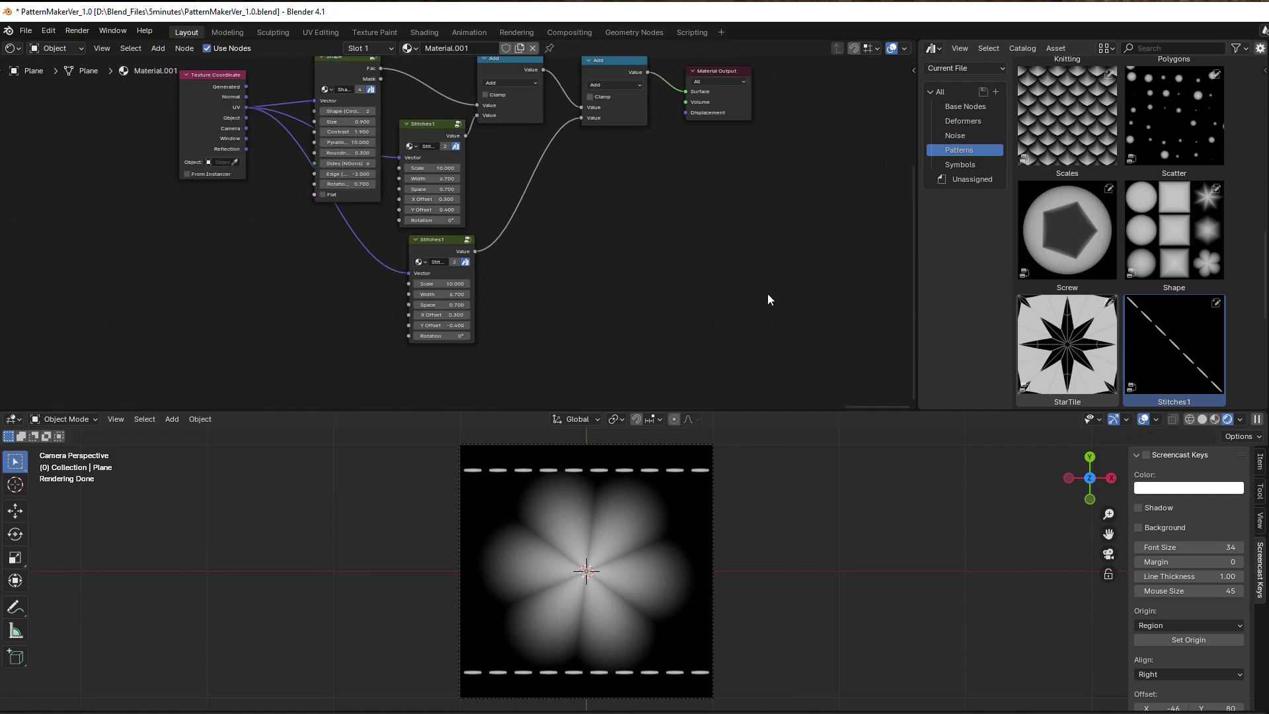
middle_drag(767, 293, 721, 350)
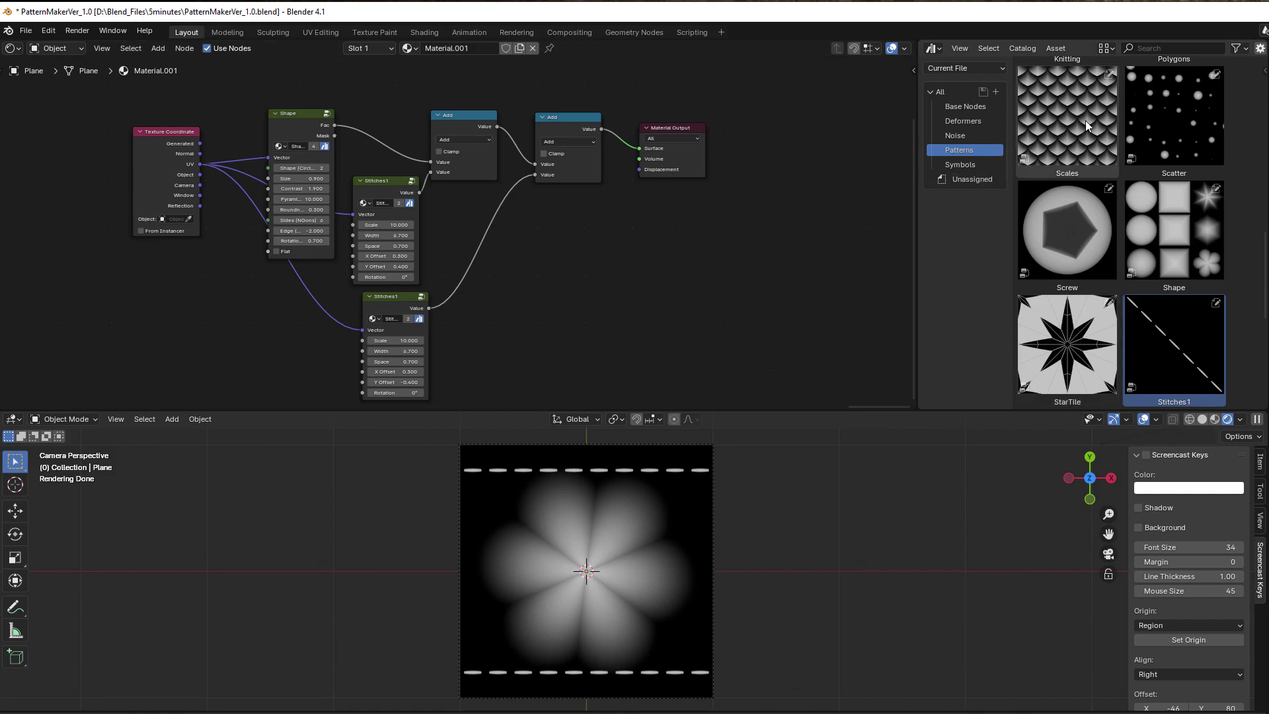
- Add the Scales pattern group below Material Output and connect Texture Coordinate's UV to its Vector
drag(1086, 124, 611, 219)
scroll(706, 336, up, 1)
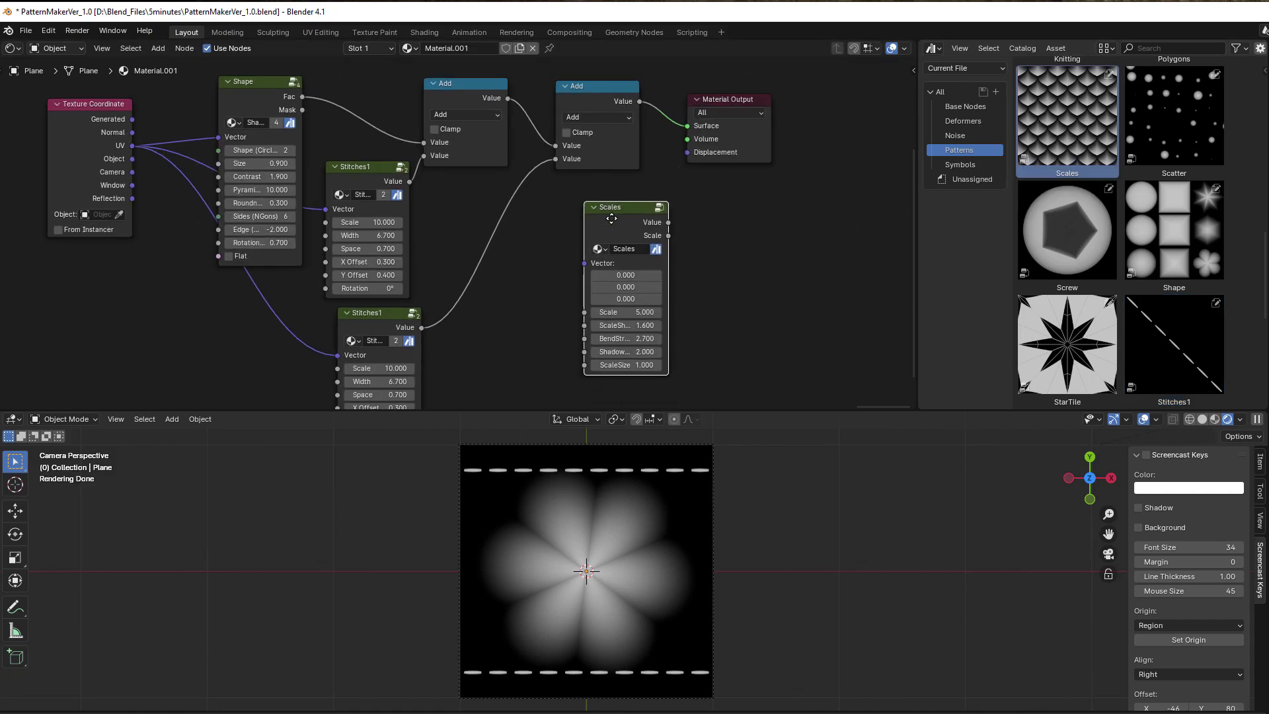
drag(133, 145, 584, 263)
- Delete the Shape node, both Add nodes and both Stitches1 nodes
drag(241, 106, 255, 90)
key(x)
drag(463, 63, 592, 117)
key(x)
click(358, 164)
key(x)
click(375, 321)
key(x)
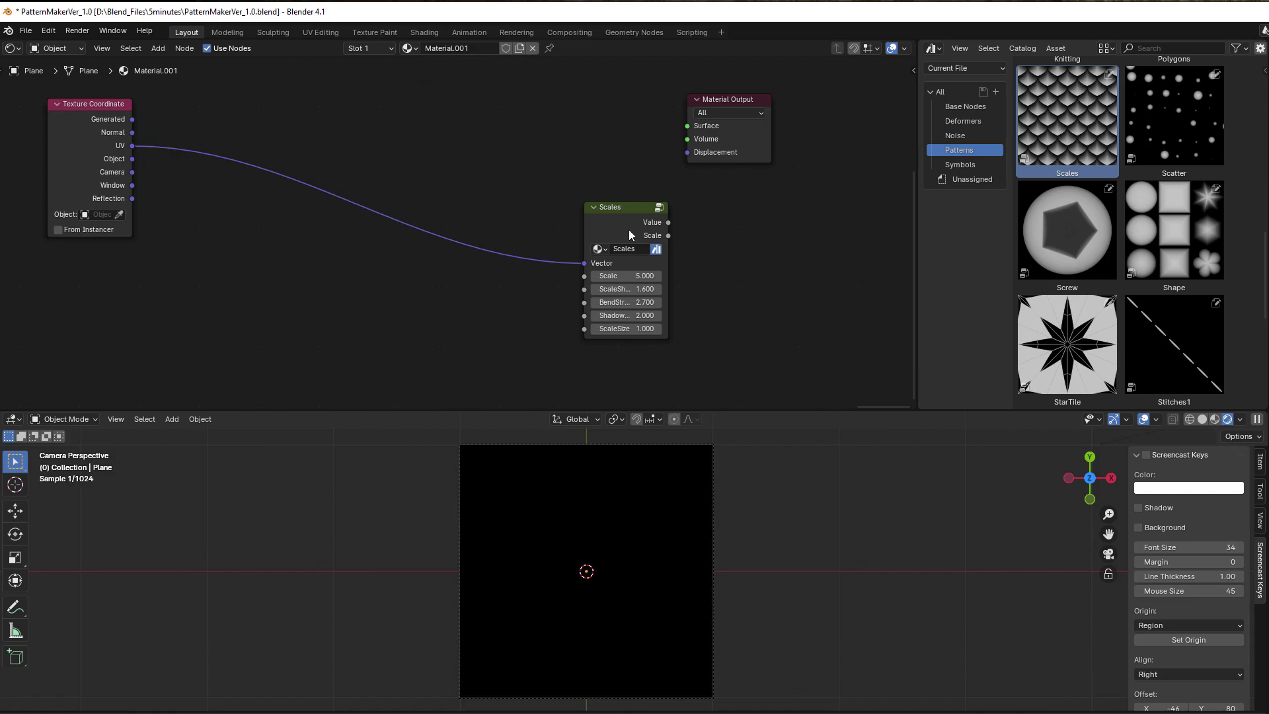
- Connect Scales' Value to Material Output's Surface and bring the Scales and Texture Coordinate nodes into line
drag(629, 229, 688, 126)
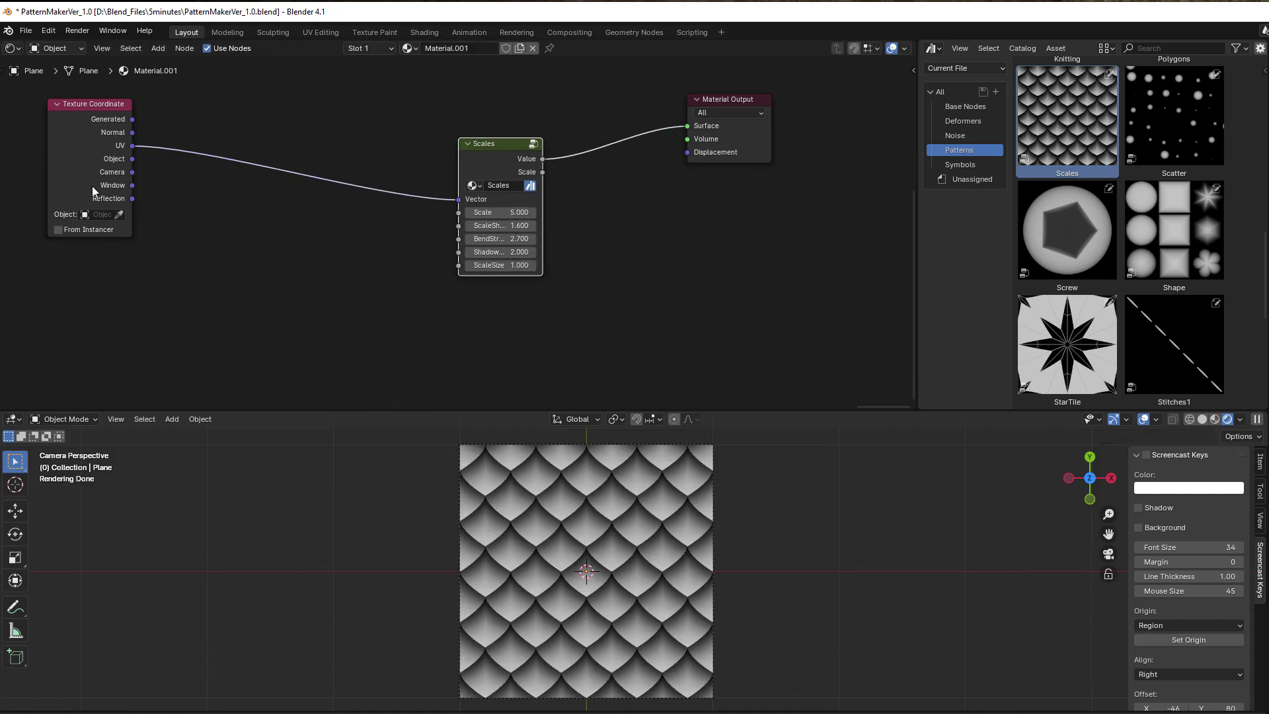
drag(93, 185, 328, 222)
- Set Scales' bend strength to 3.3 and shadow value to 2.5, and level the node with Texture Coordinate
scroll(490, 299, up, 2)
scroll(490, 299, up, 3)
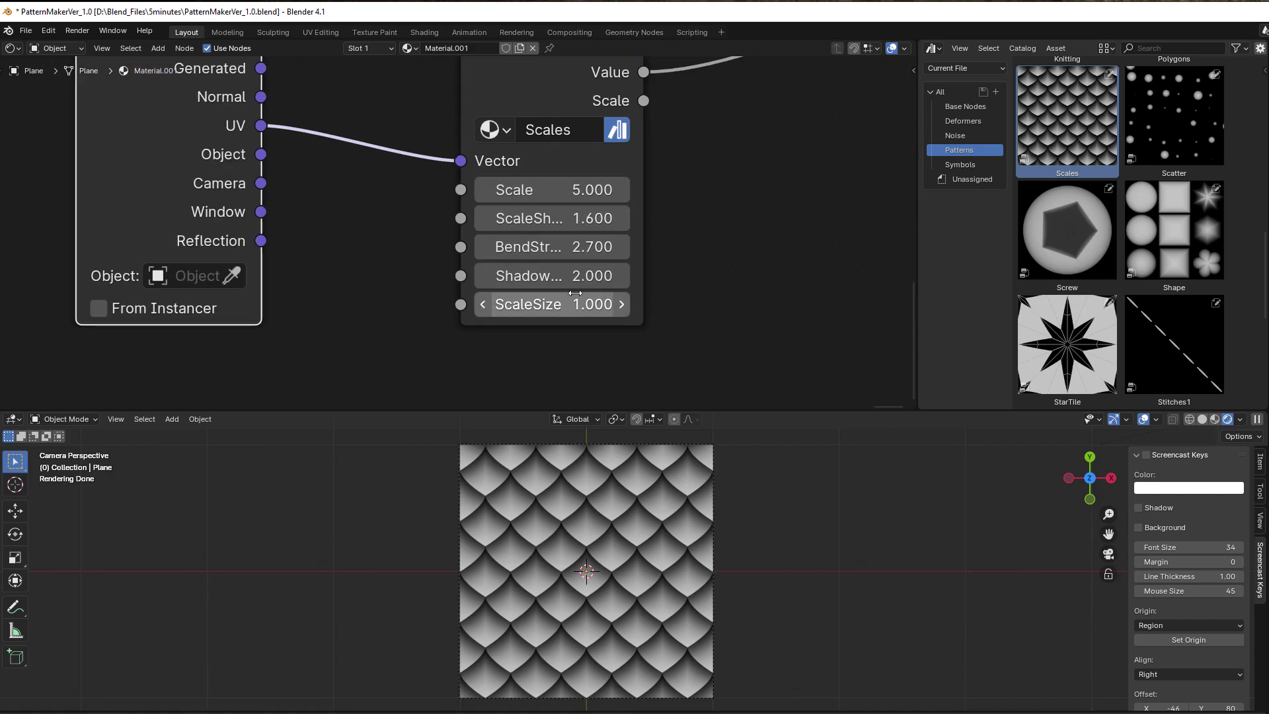
drag(558, 276, 555, 218)
scroll(720, 251, down, 3)
middle_drag(720, 251, 623, 279)
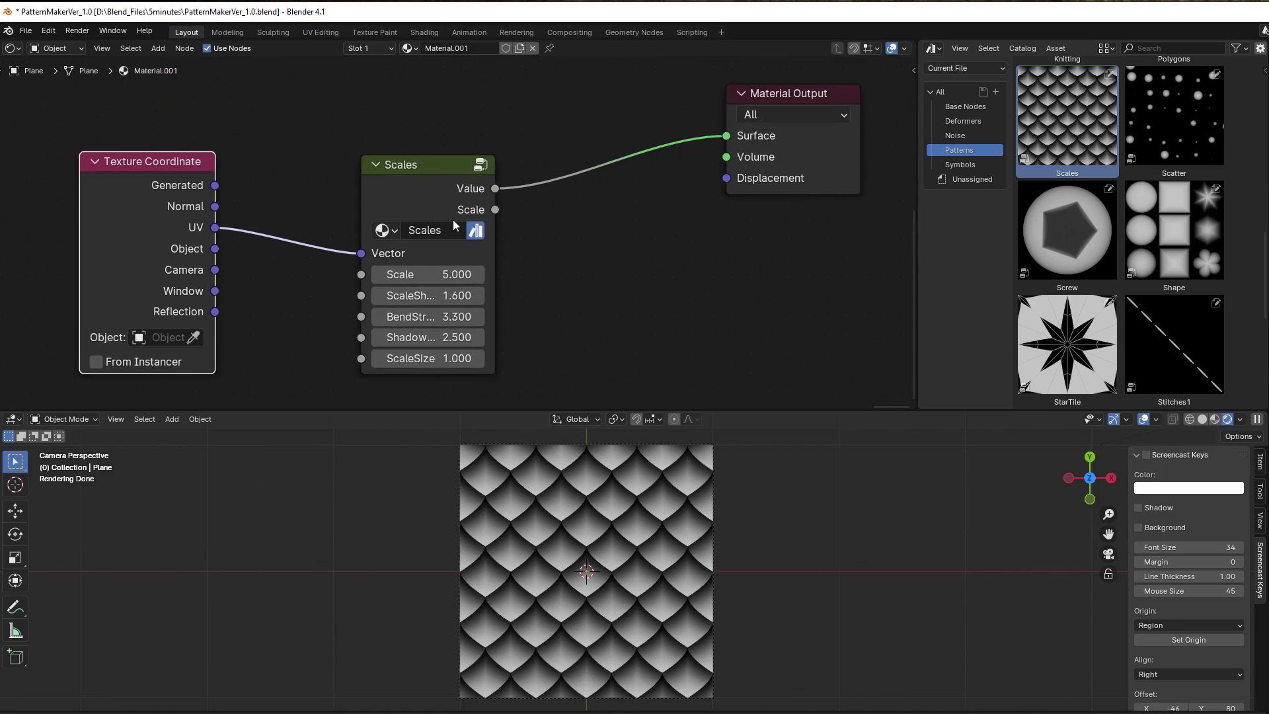
drag(429, 90, 435, 137)
scroll(529, 560, up, 4)
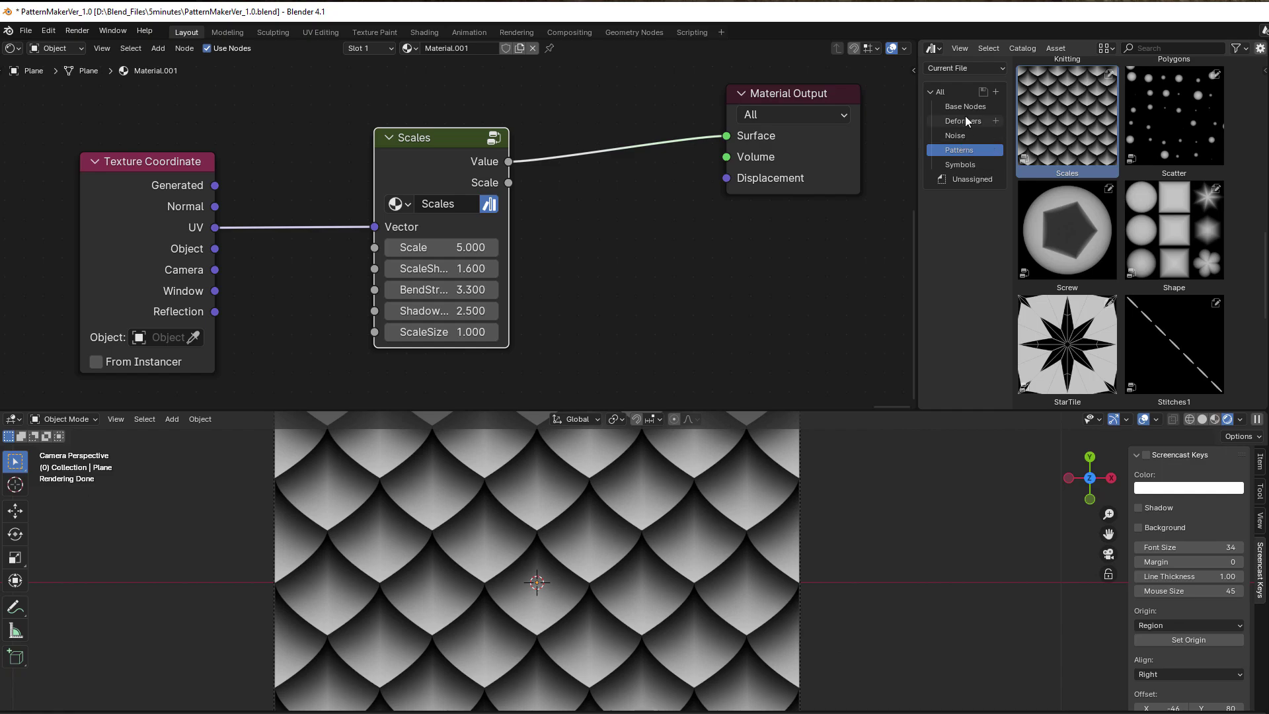
- Add the MortarDamage noise group between Scales and Material Output, linking Scales' Value to Gradient Pattern and MortarDamage's Value to Surface
click(958, 136)
drag(1131, 140, 670, 260)
drag(509, 161, 598, 296)
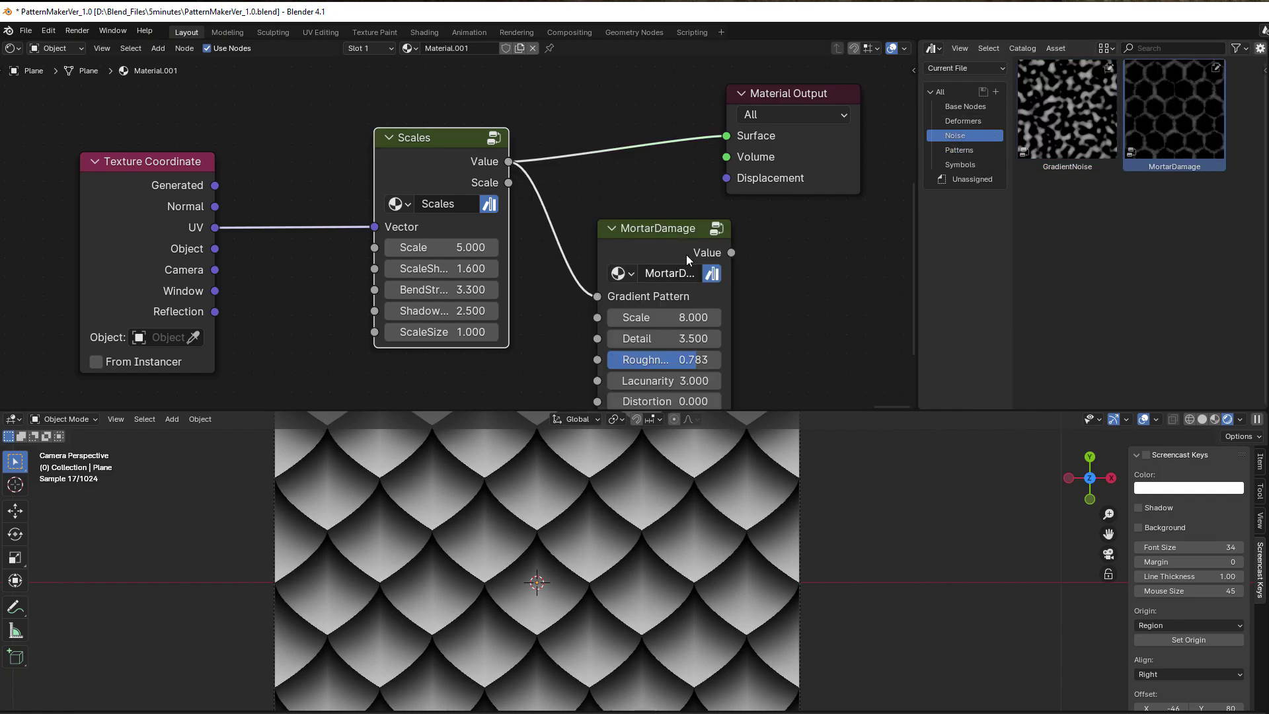
drag(731, 252, 727, 135)
drag(661, 228, 622, 122)
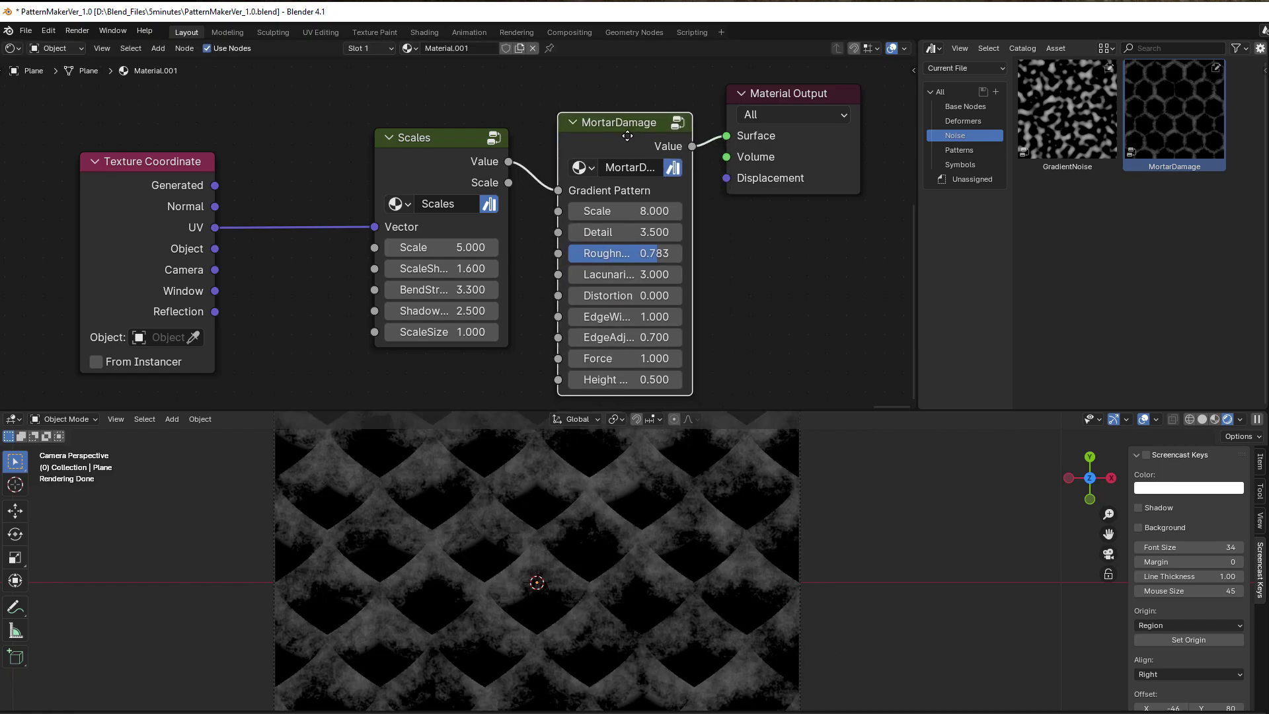
- Combine the Value outputs of Scales and MortarDamage in a new Math Add node placed before Material Output
drag(446, 176, 403, 118)
drag(594, 146, 545, 224)
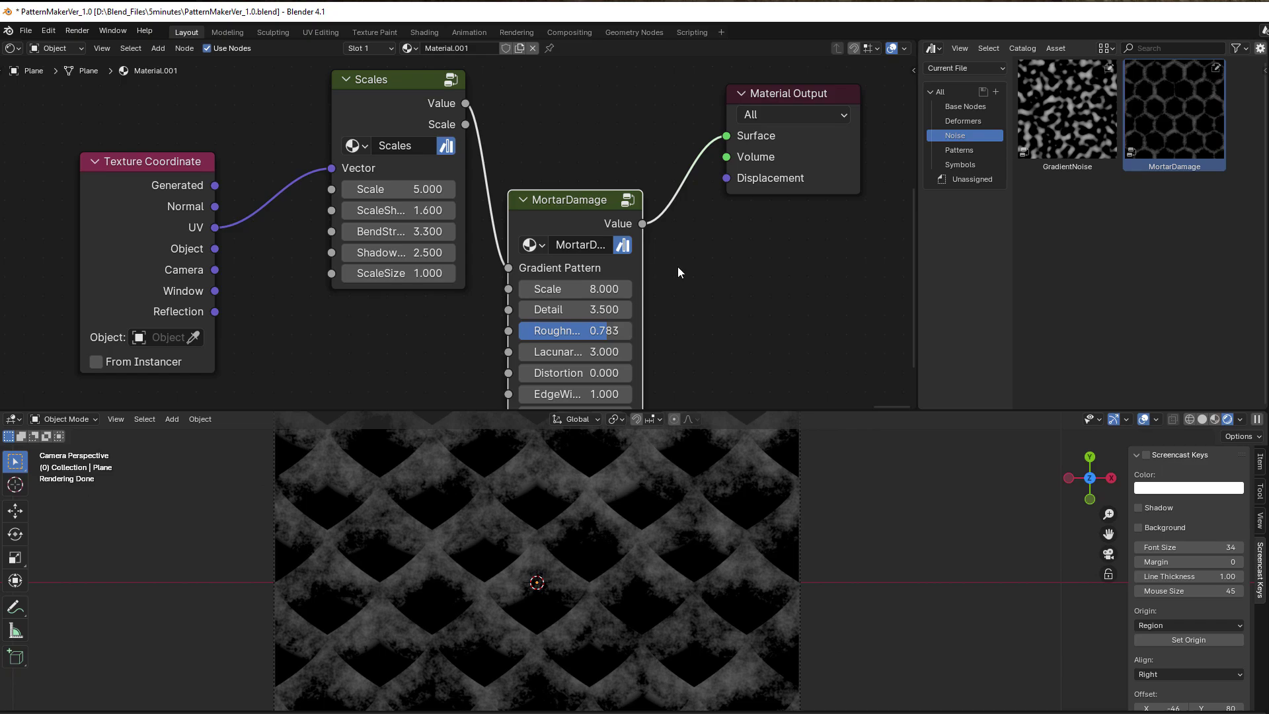
key(shift+a)
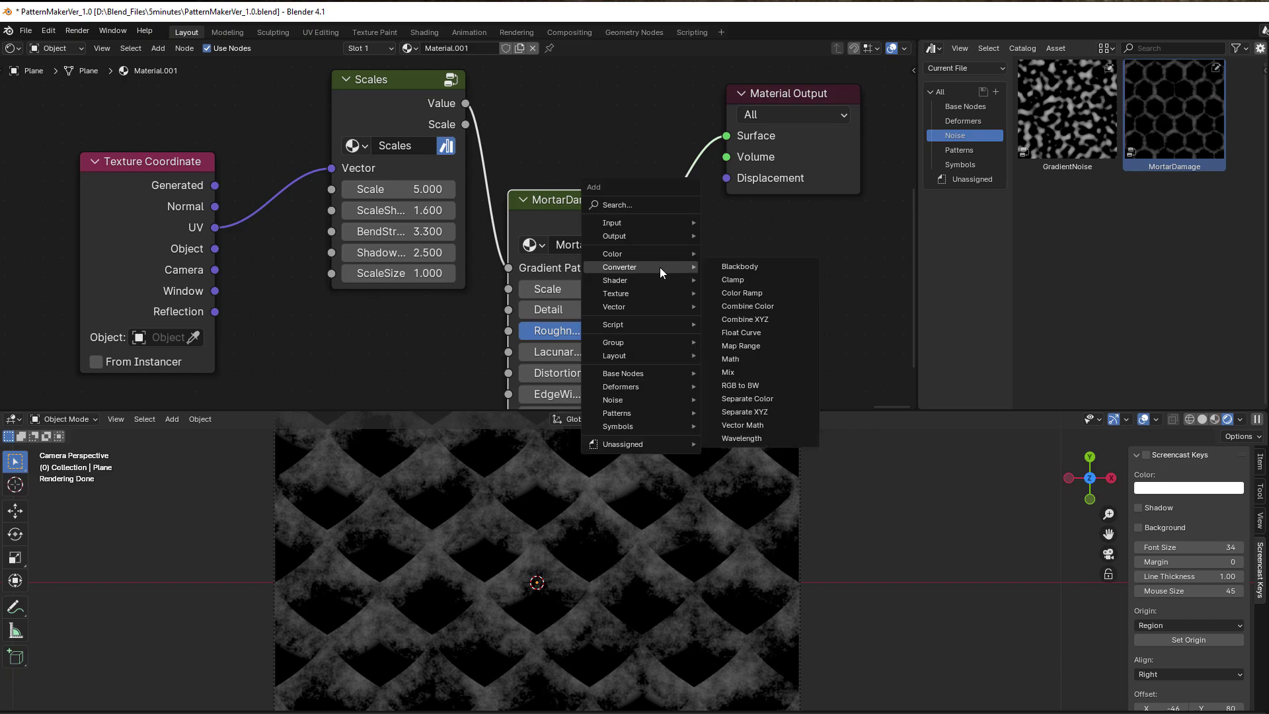
click(764, 359)
click(582, 122)
drag(465, 103, 718, 183)
drag(644, 224, 712, 211)
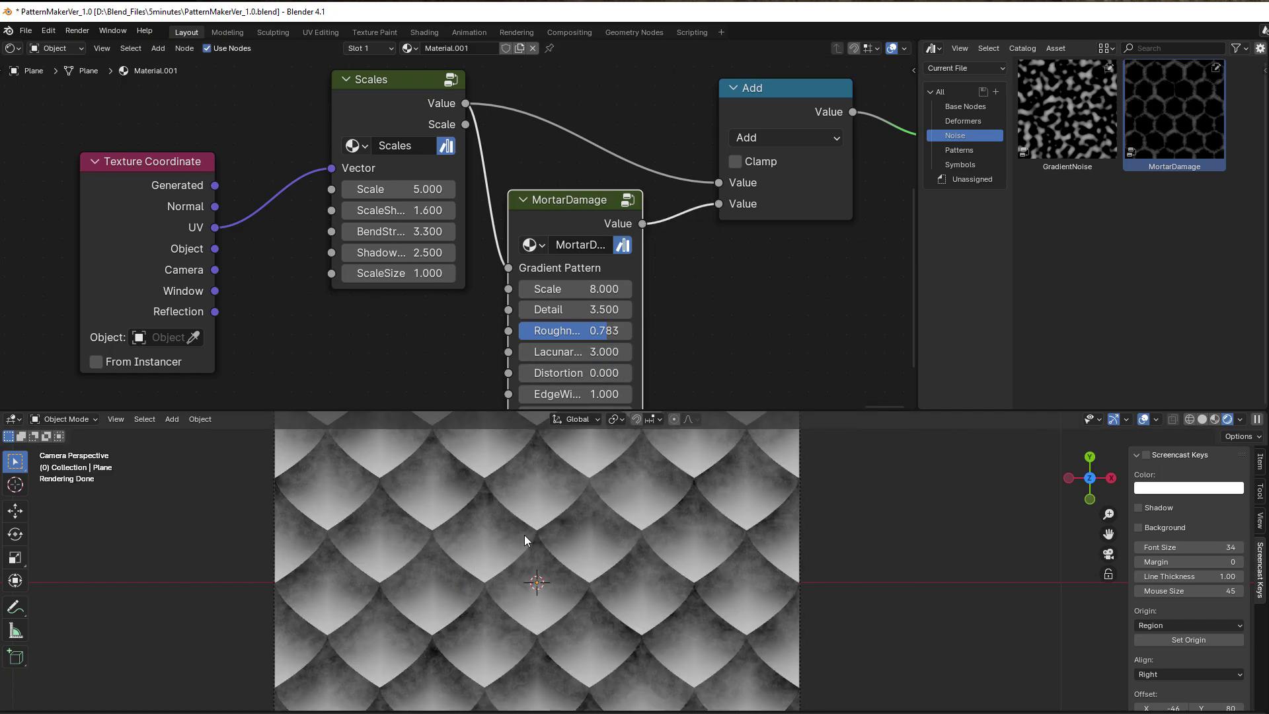
- Set MortarDamage's Detail to 3.4 and Roughness to 0.508
scroll(529, 601, down, 3)
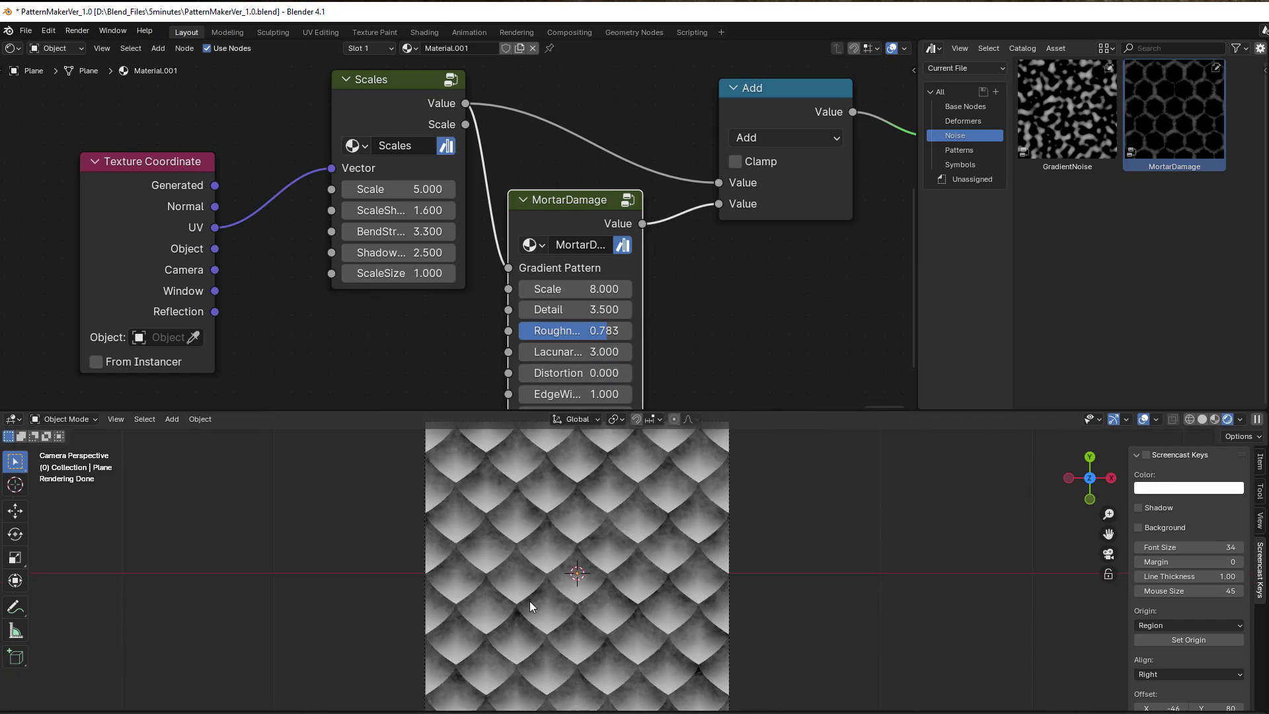
middle_drag(685, 323, 677, 298)
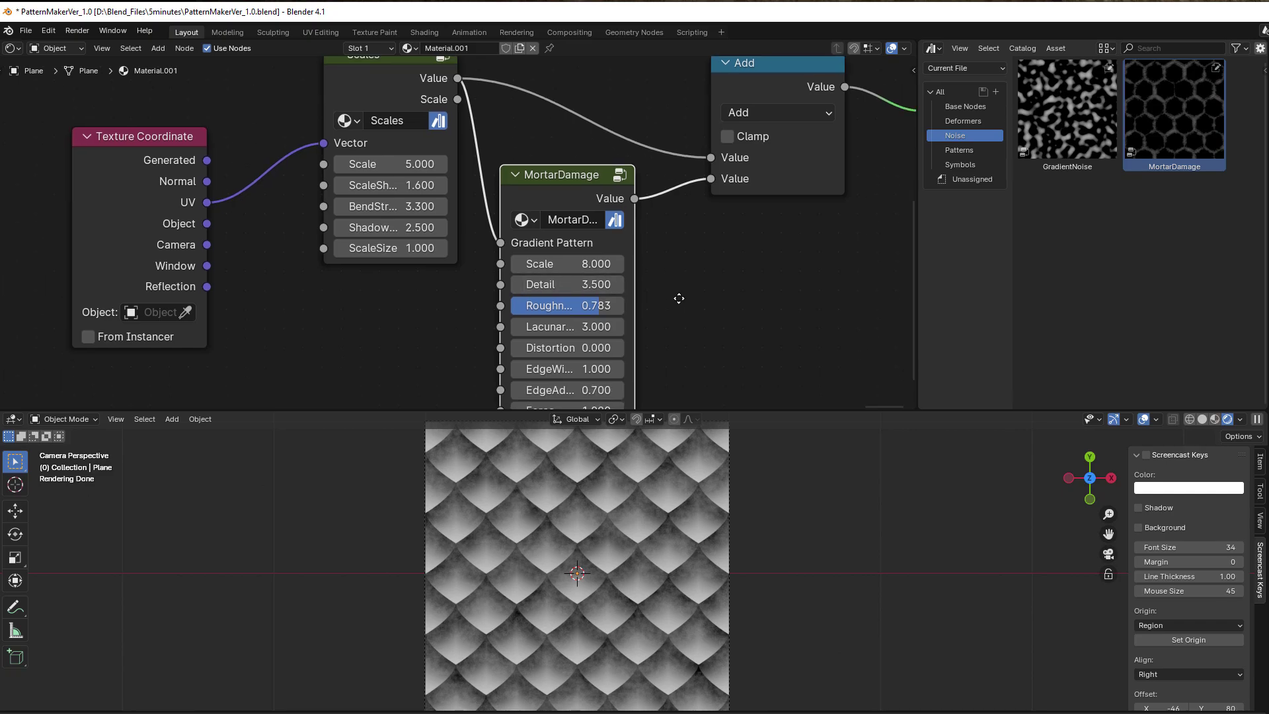
drag(594, 305, 575, 284)
middle_drag(662, 363, 665, 265)
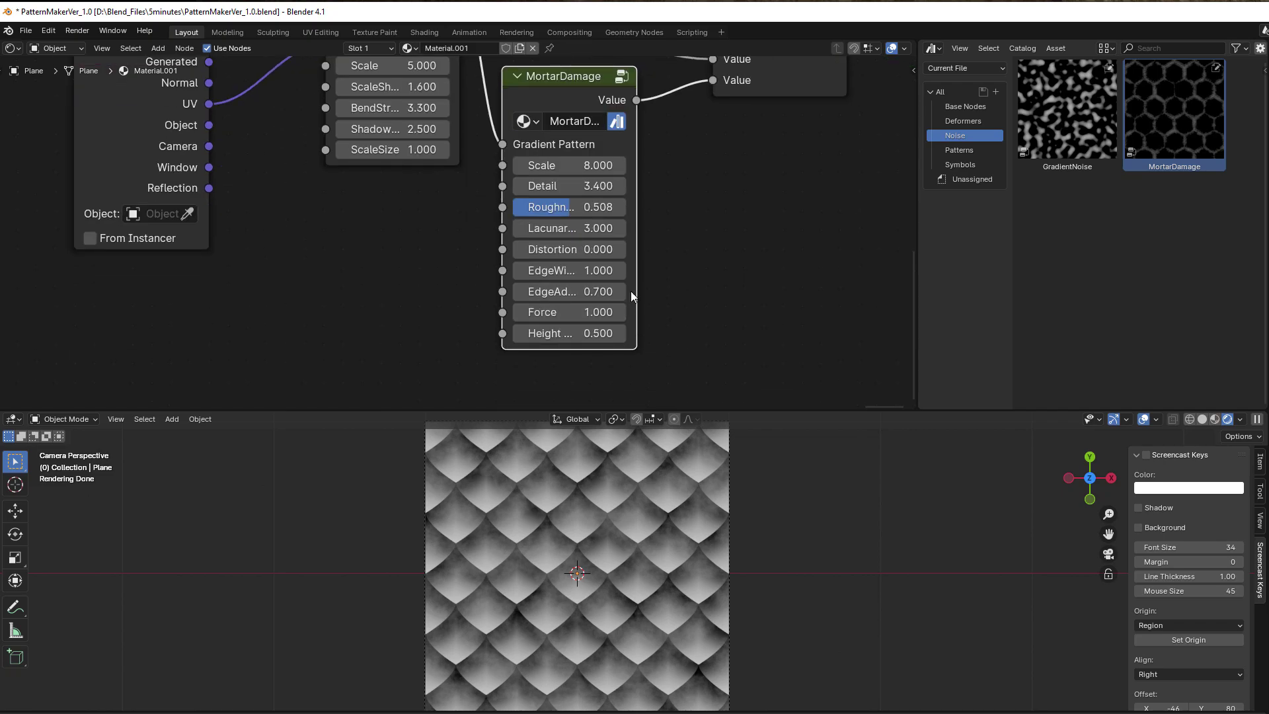
- Widen the MortarDamage node and set its EdgeAdjustment to 0.9 and Force to 4.9
drag(636, 291, 685, 291)
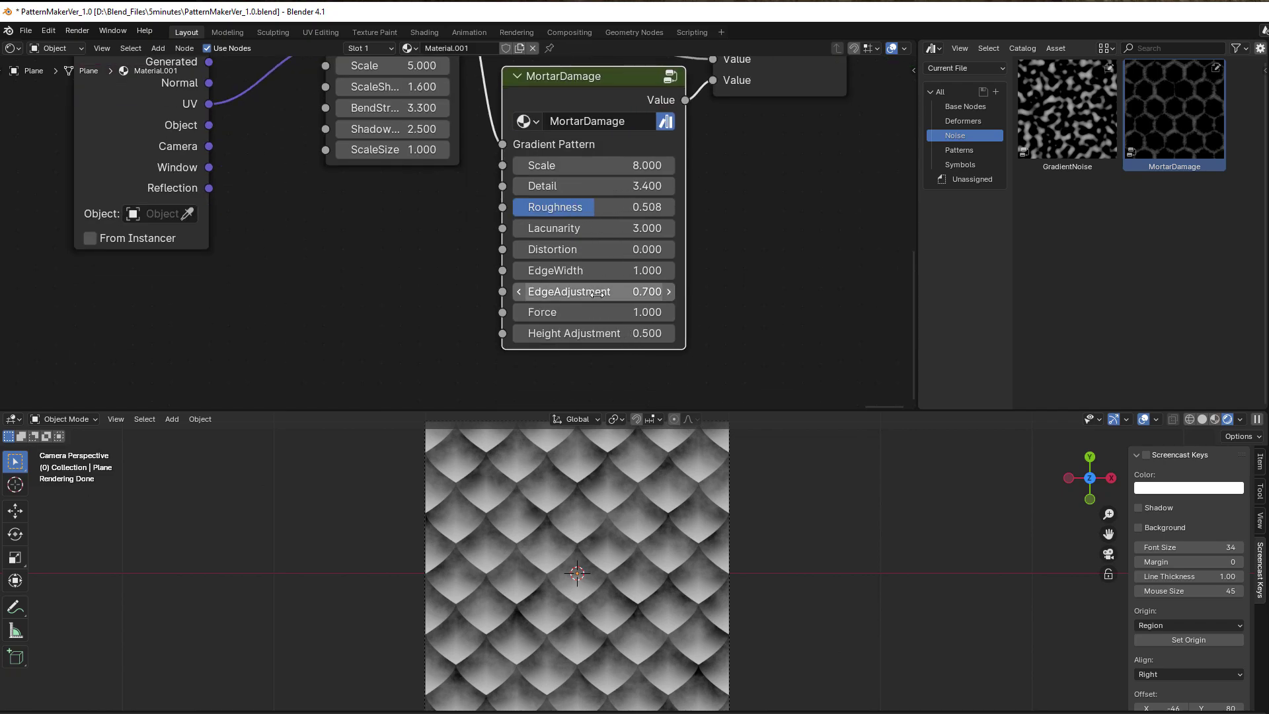
drag(588, 291, 615, 291)
drag(536, 300, 601, 312)
scroll(564, 521, up, 3)
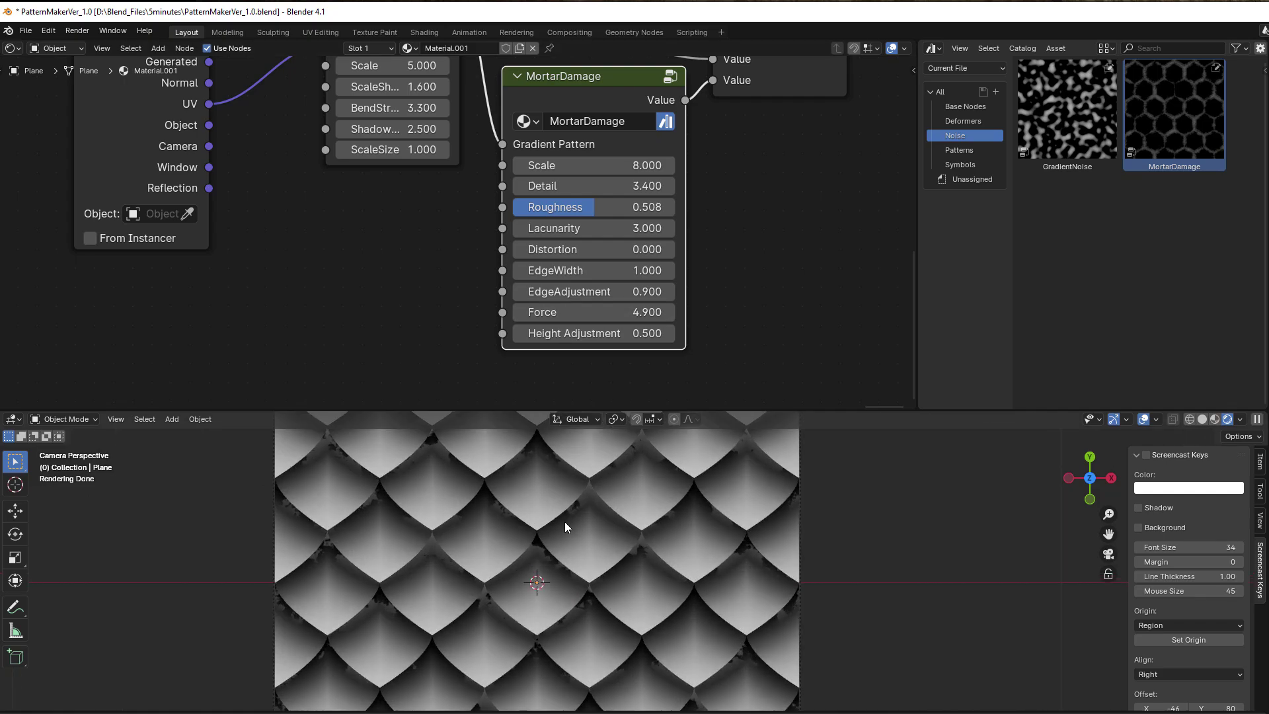
scroll(682, 271, down, 1)
scroll(749, 262, down, 2)
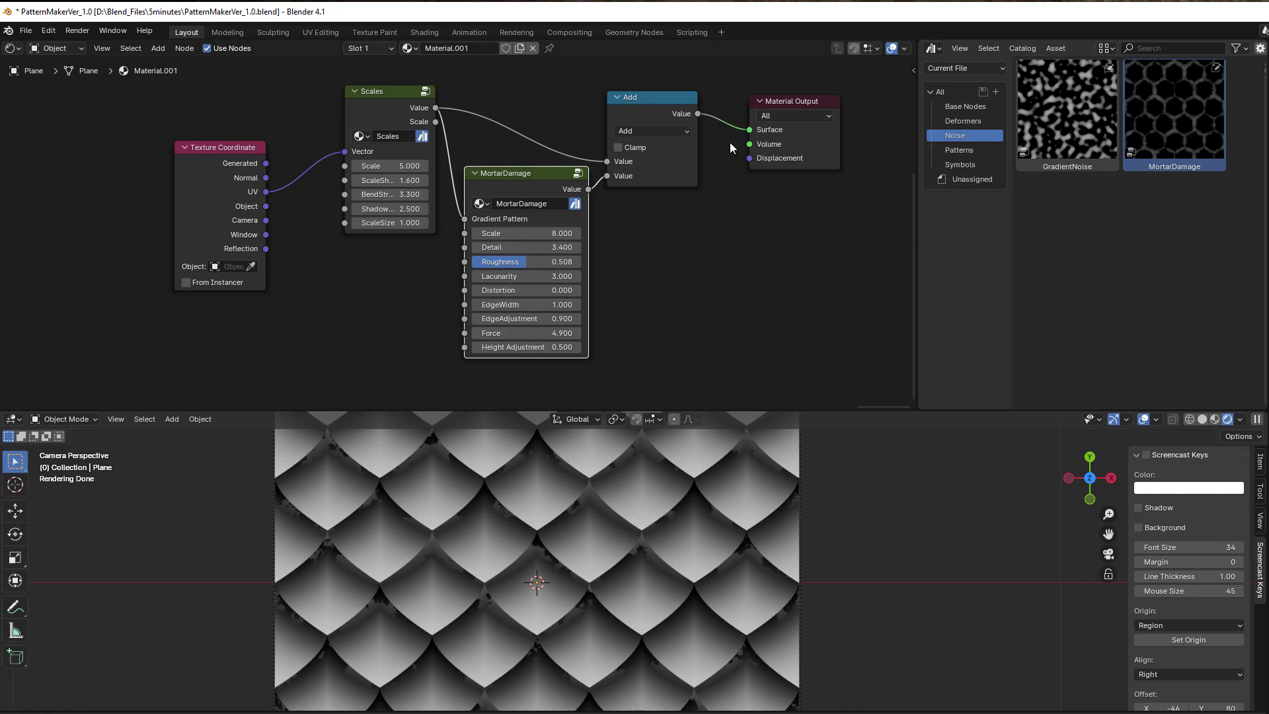
- Examine the node groups available in the asset library's Patterns catalog, from Cairo Tiling through Weave2
click(962, 151)
scroll(1099, 190, down, 5)
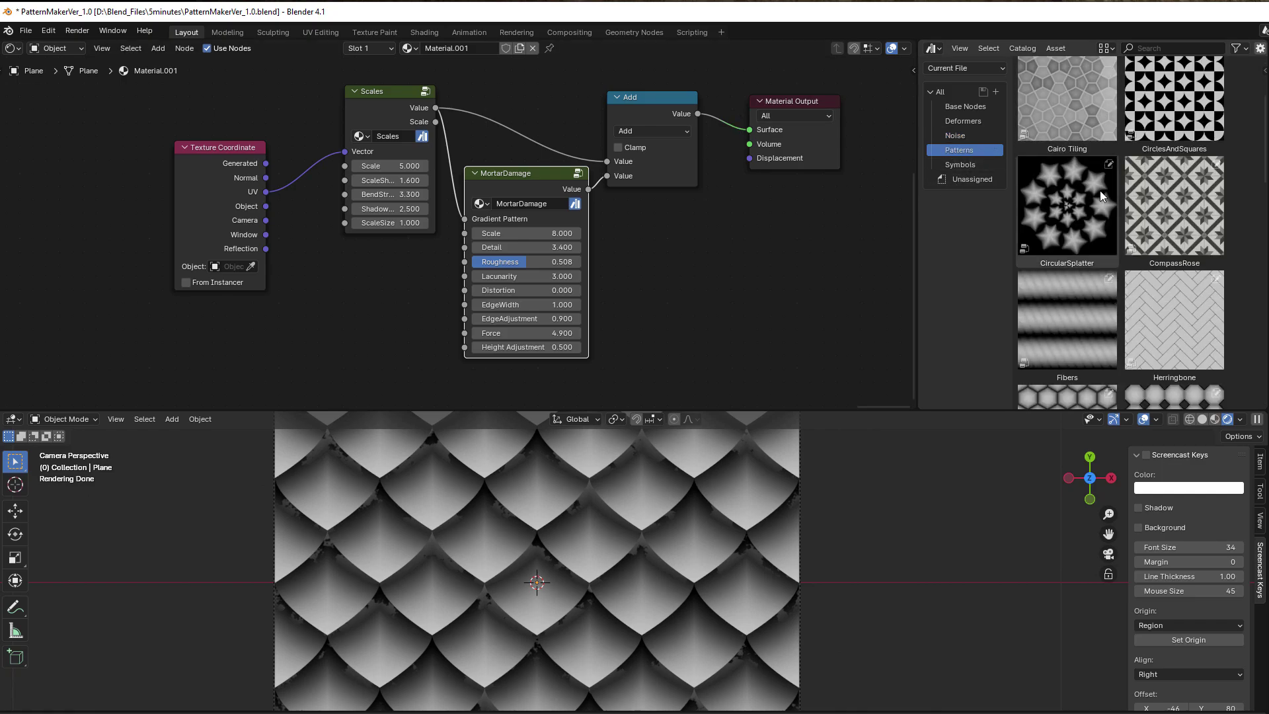
scroll(1099, 190, down, 5)
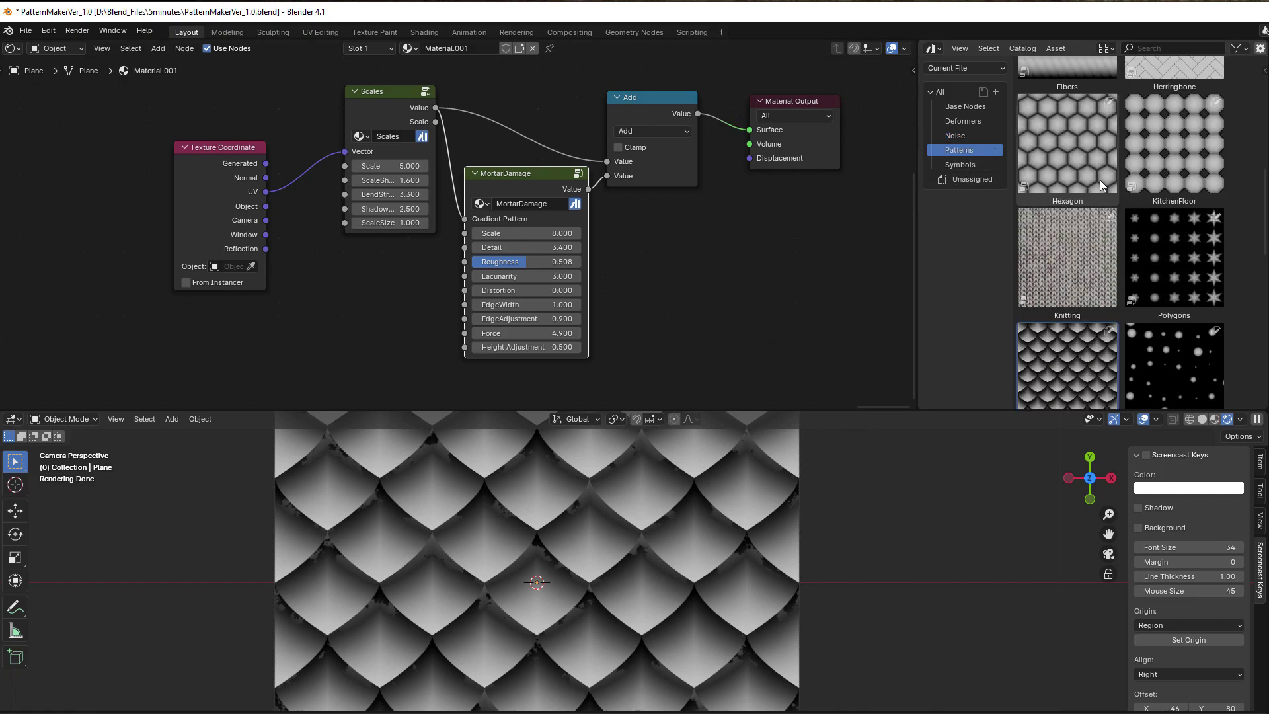
scroll(1099, 180, down, 5)
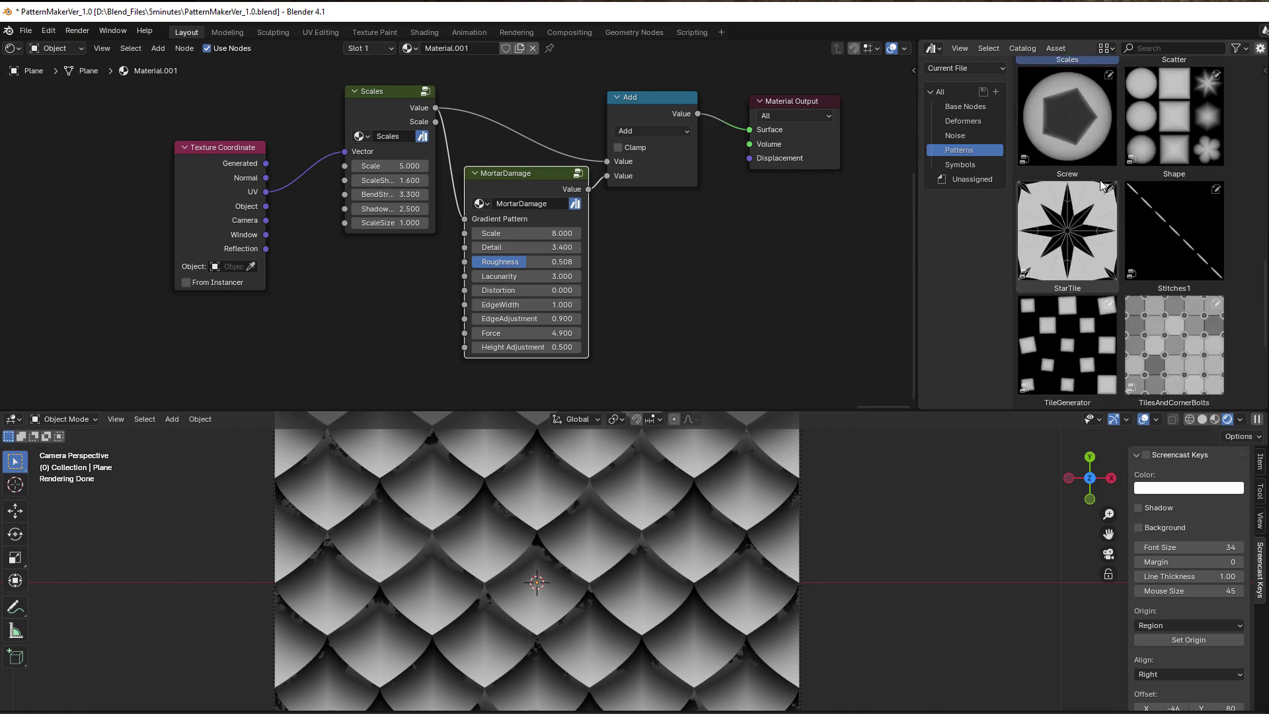
scroll(1099, 180, down, 4)
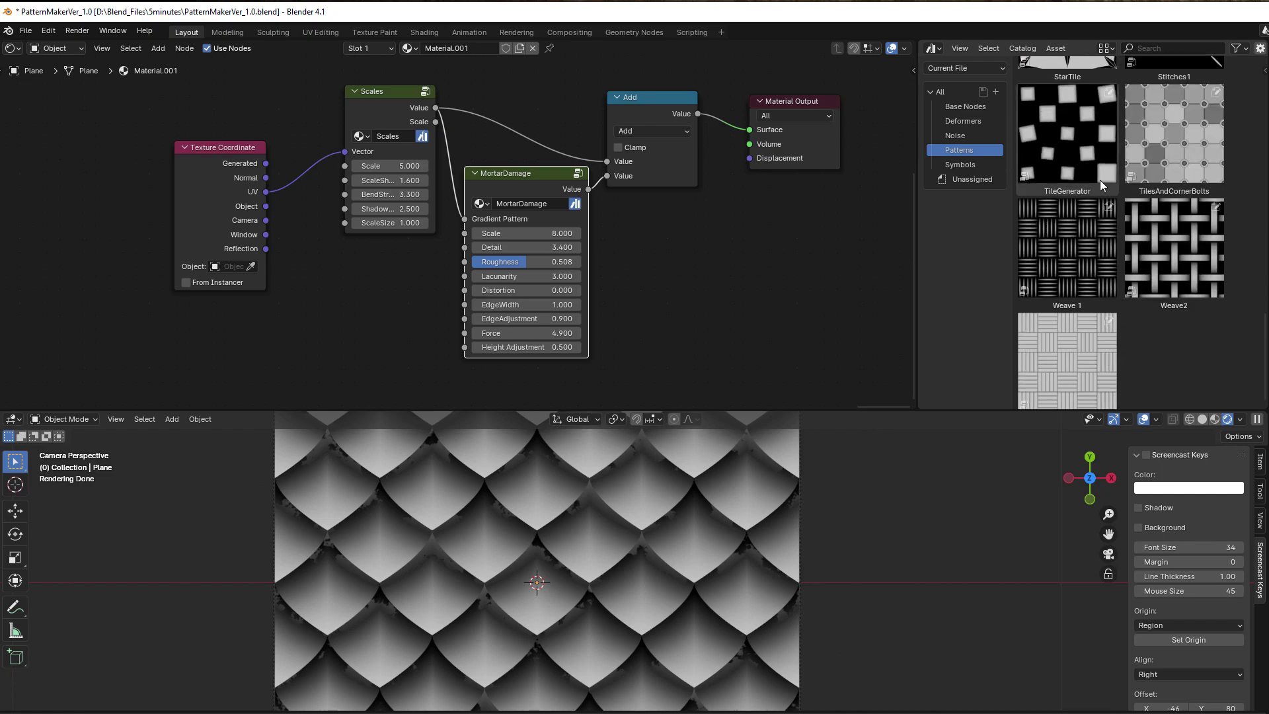
scroll(1086, 231, up, 5)
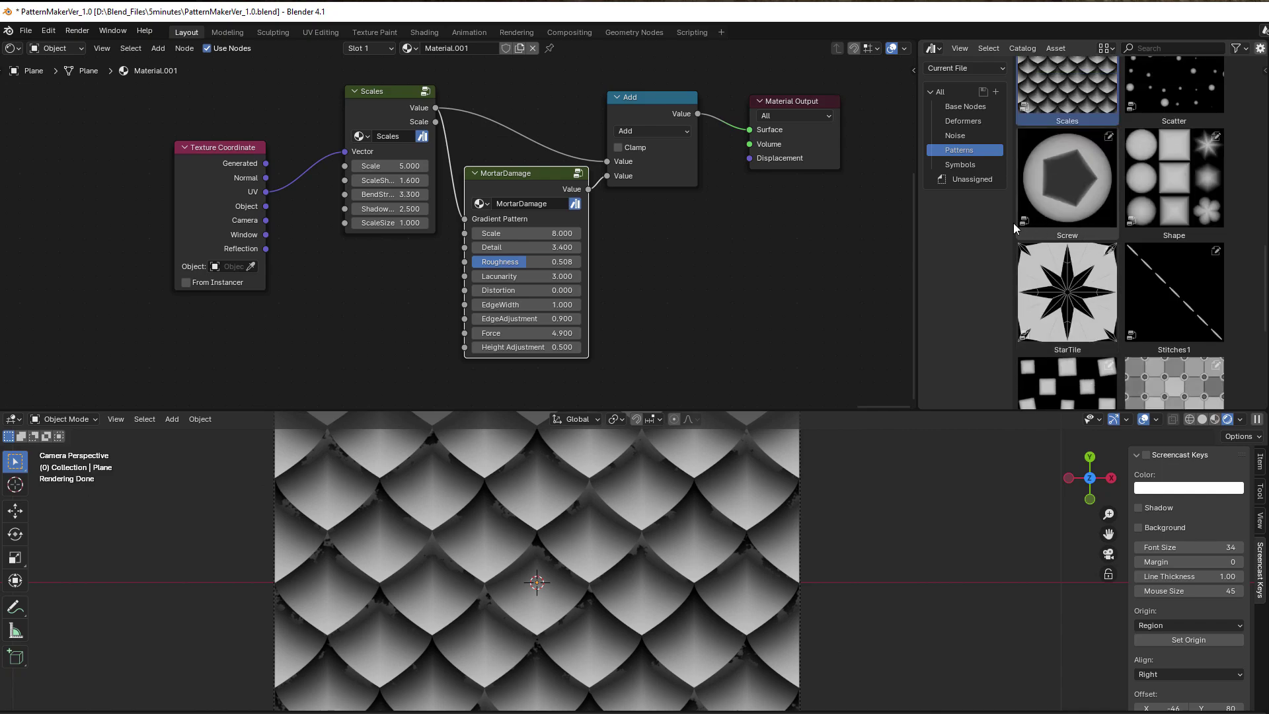
- Review the node group assets in the Symbols, Base Nodes, Patterns and Noise catalogs
click(956, 164)
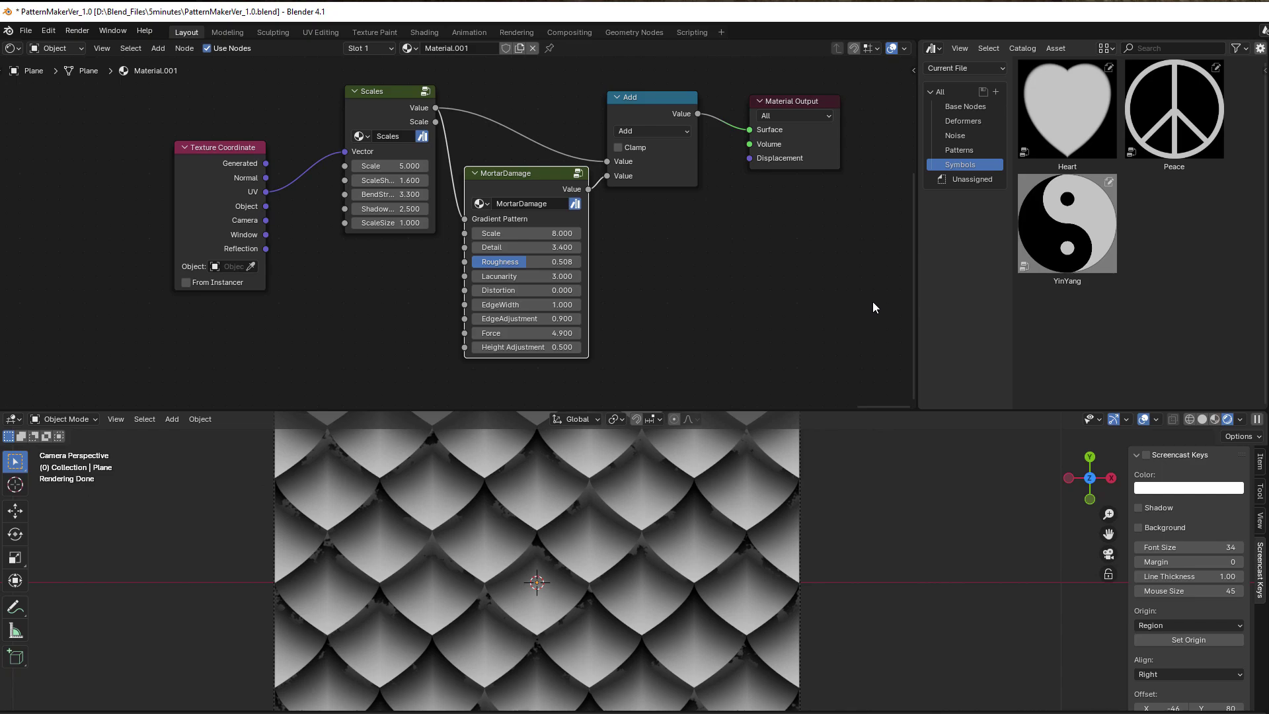
click(956, 106)
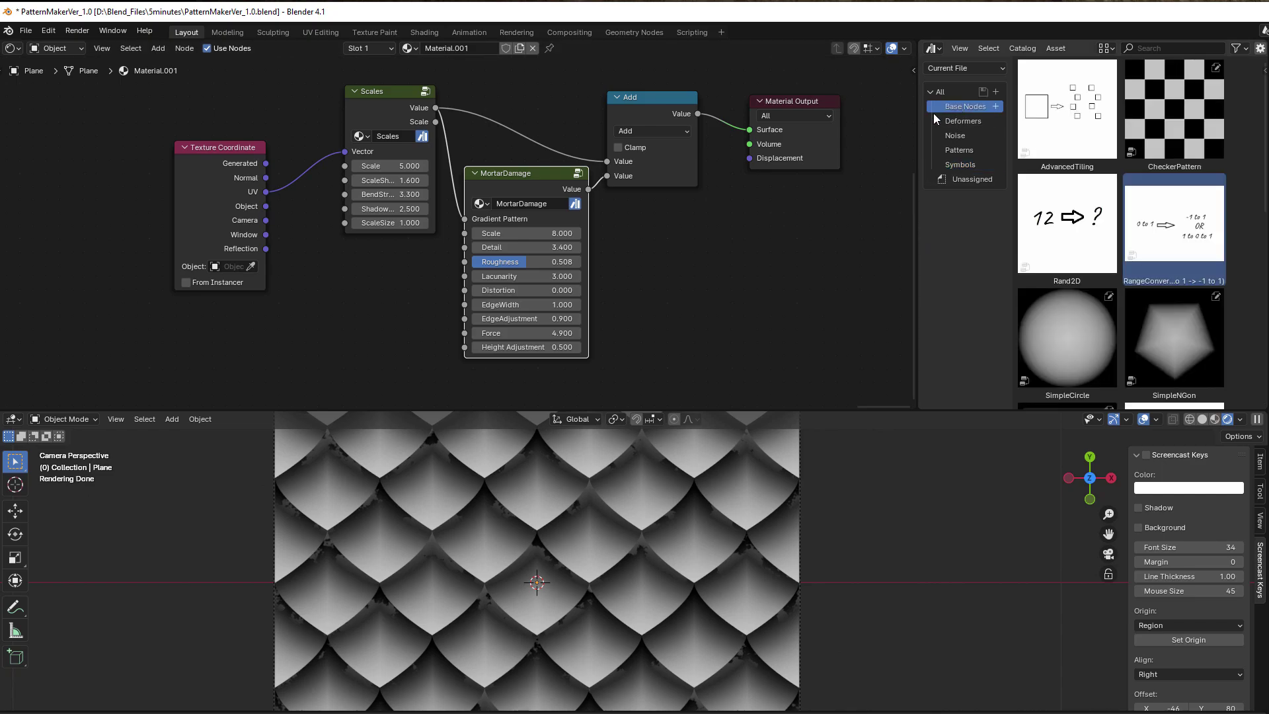
click(951, 149)
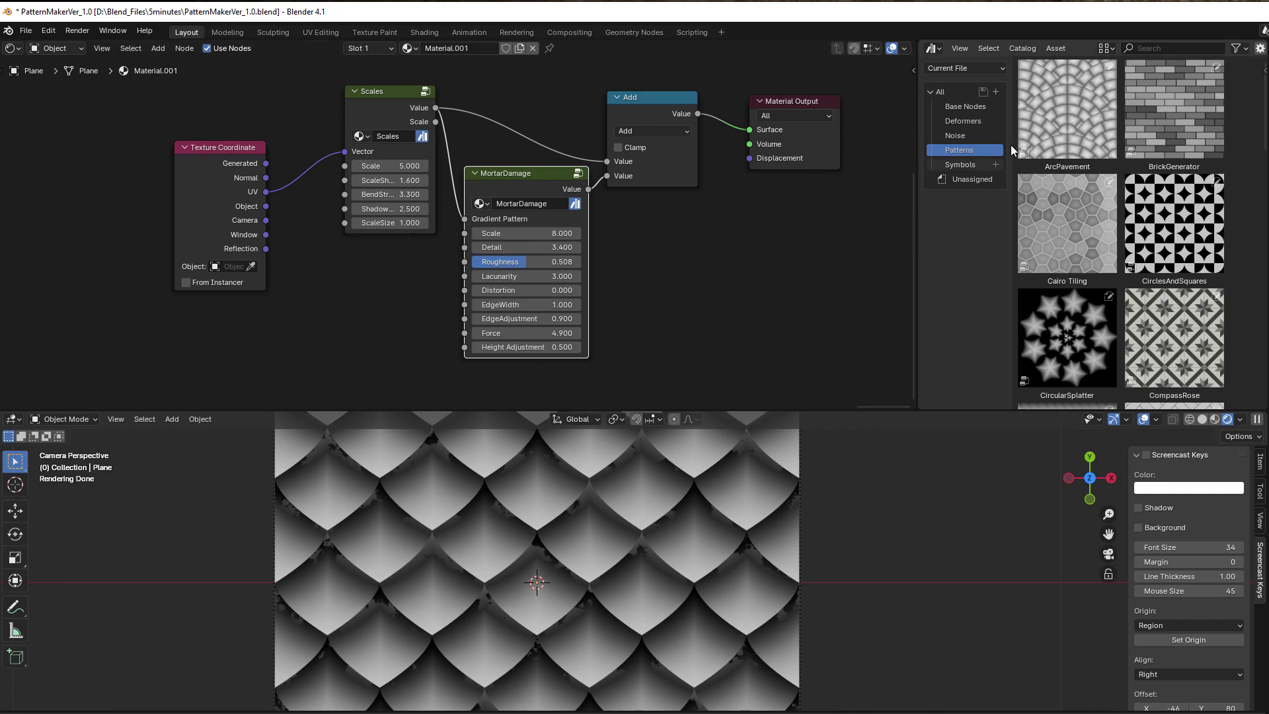
click(966, 163)
click(964, 132)
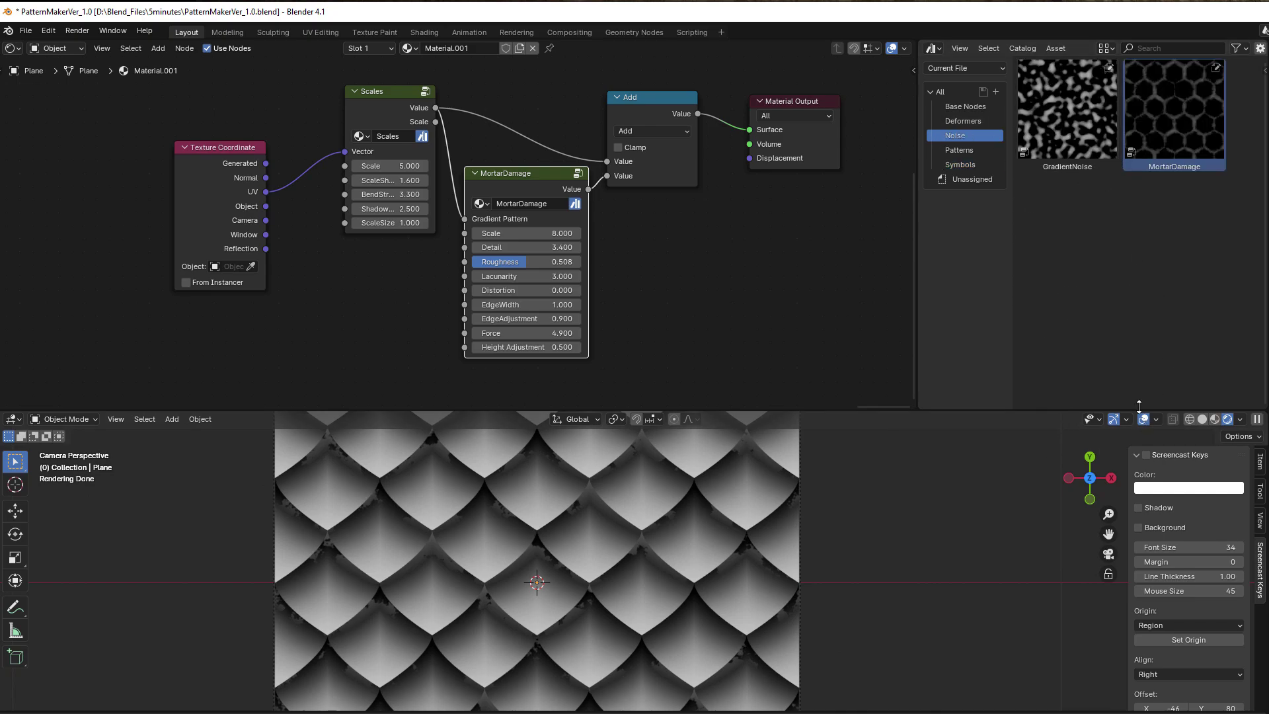
click(958, 150)
scroll(1073, 268, down, 5)
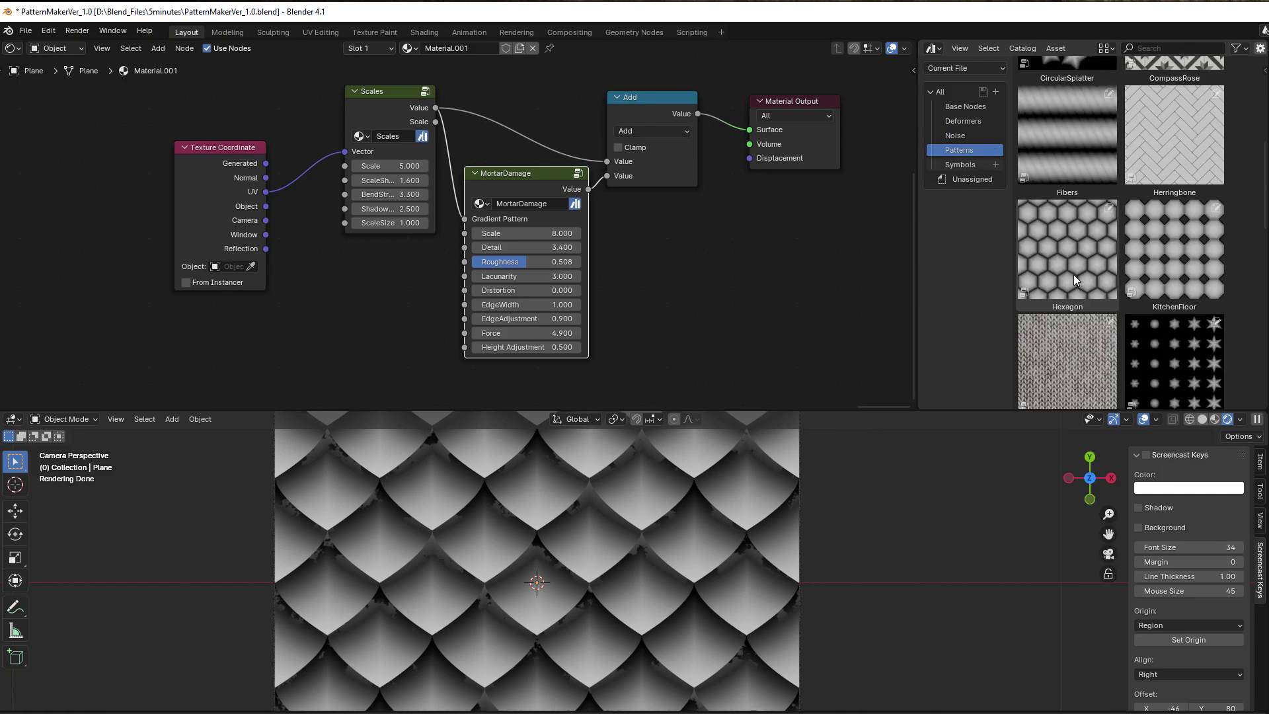
scroll(1073, 275, up, 4)
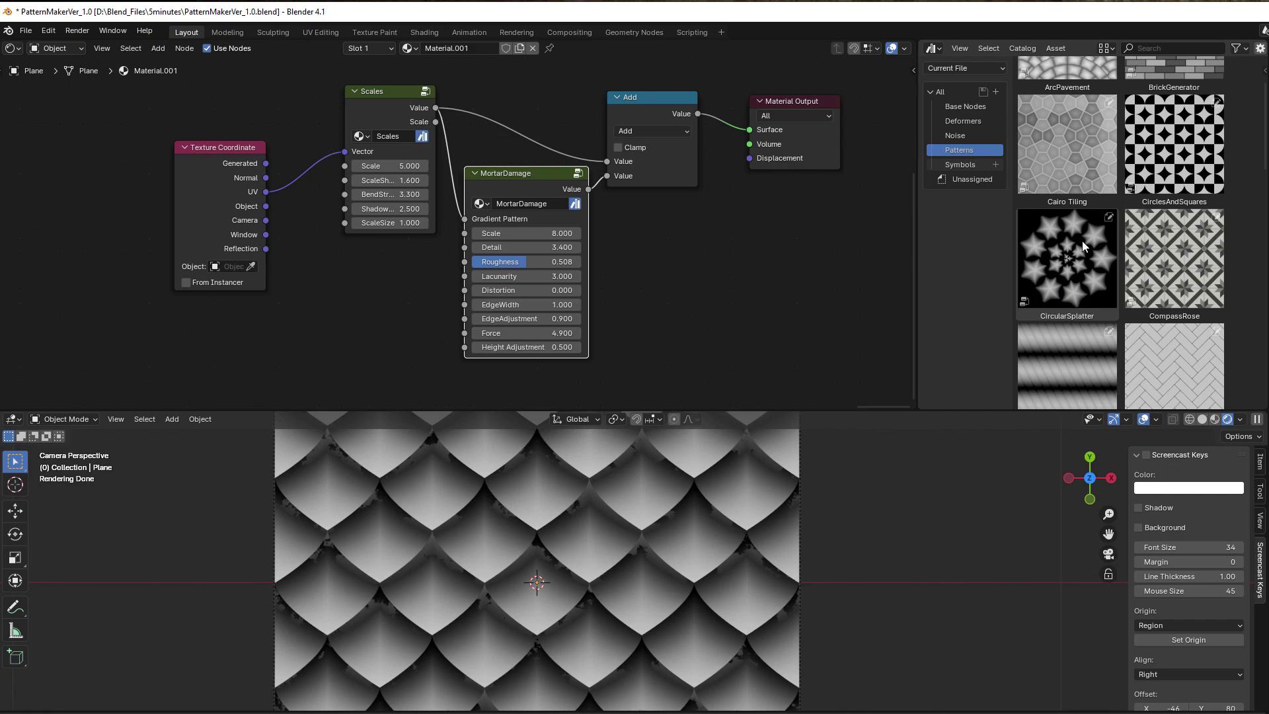
click(968, 136)
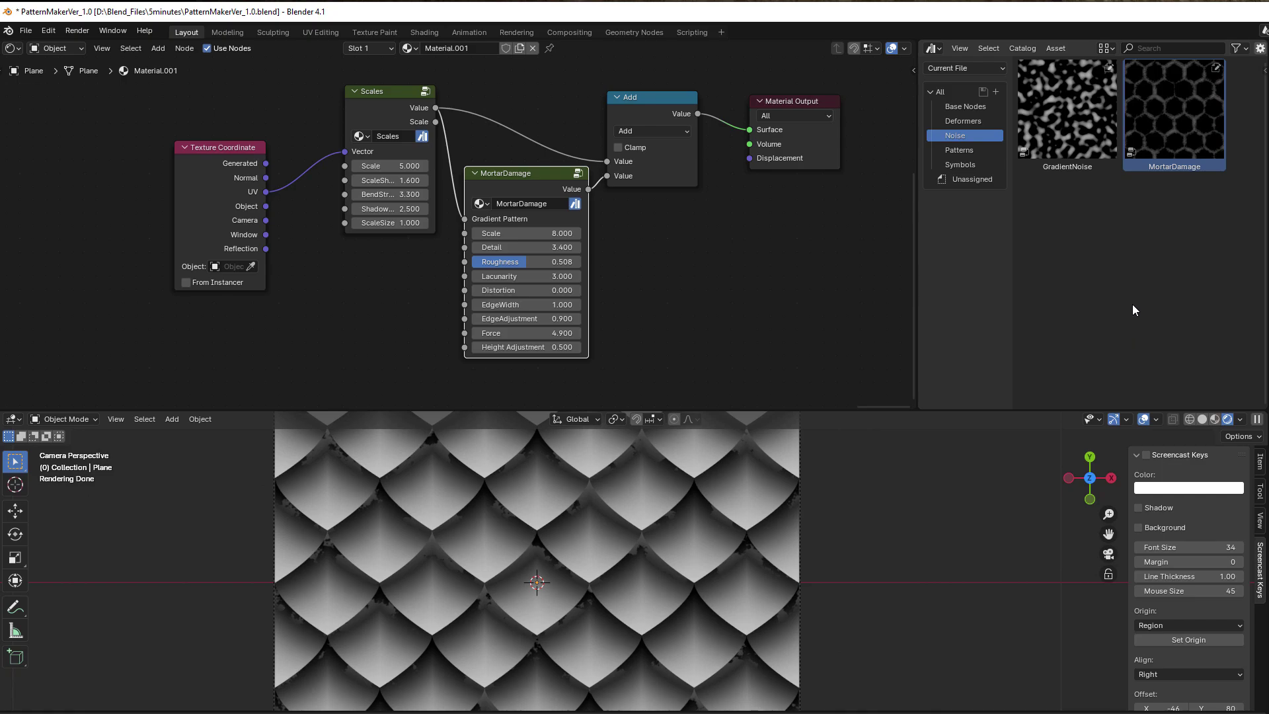